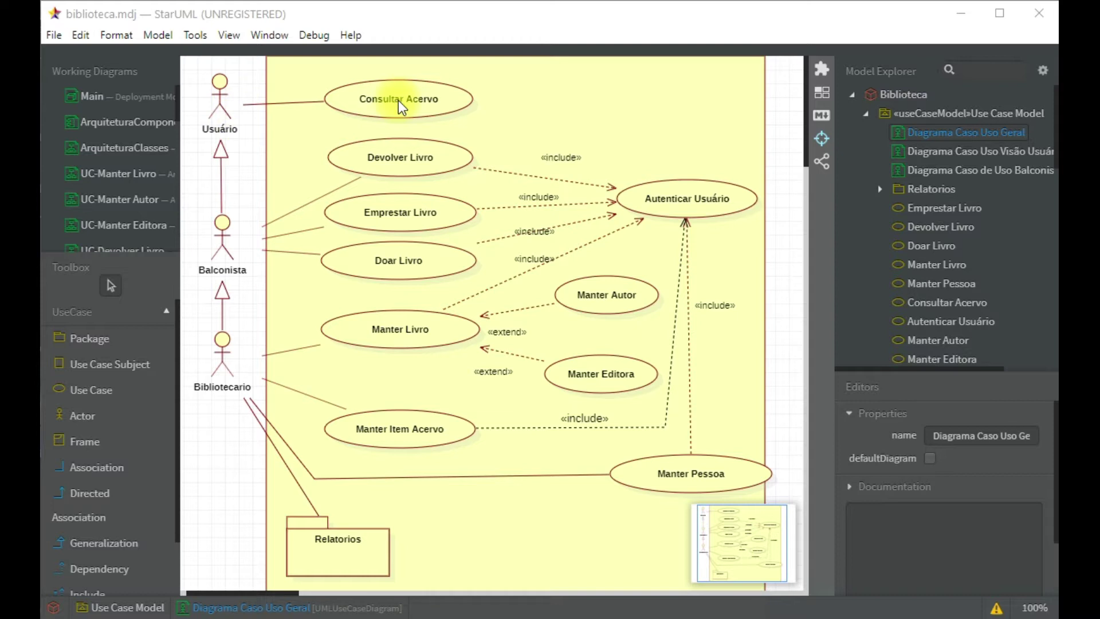
Collapse the Use Case Model, expand the Analysis Model and open its UC-Devolver Livro class diagram
{"action": "left_click", "coordinate": [866, 113]}
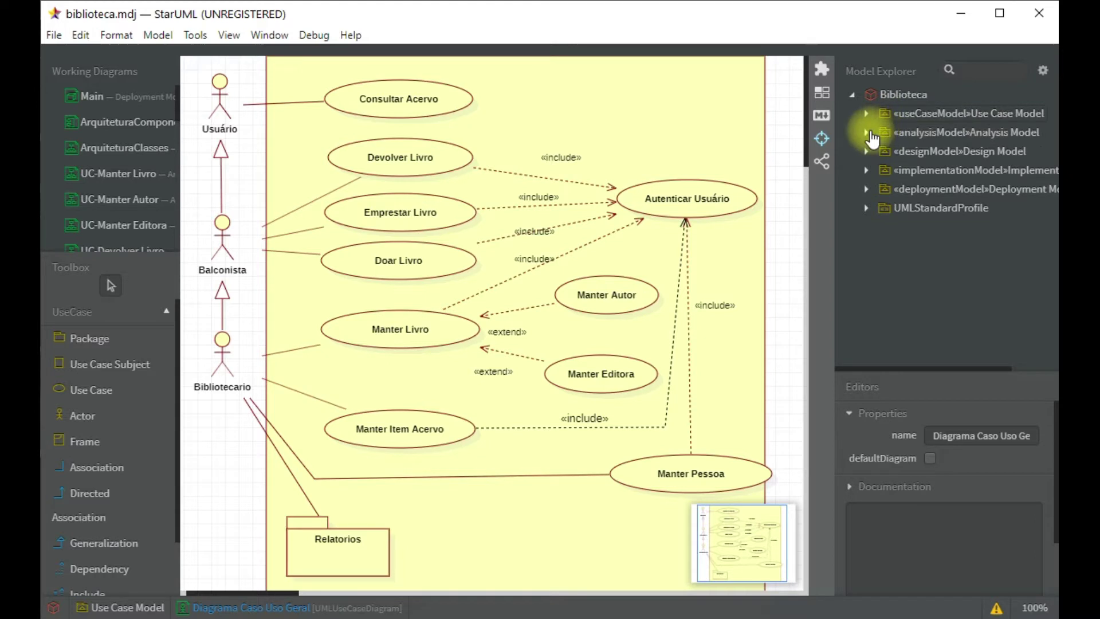
{"action": "left_click", "coordinate": [867, 133]}
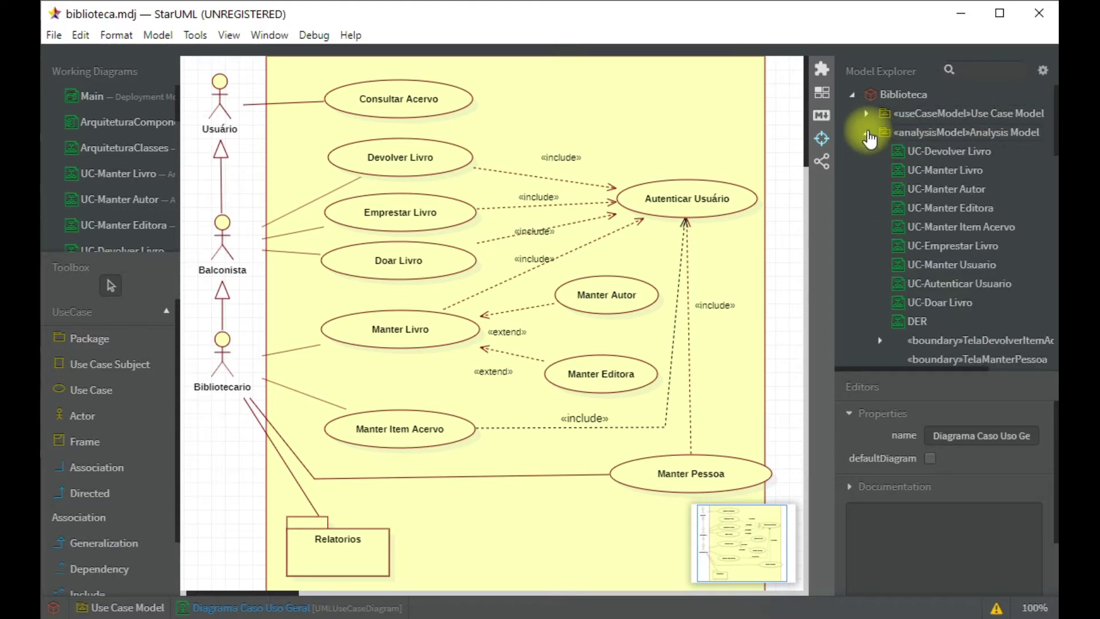
{"action": "left_click", "coordinate": [924, 155]}
{"action": "double_click", "coordinate": [923, 155]}
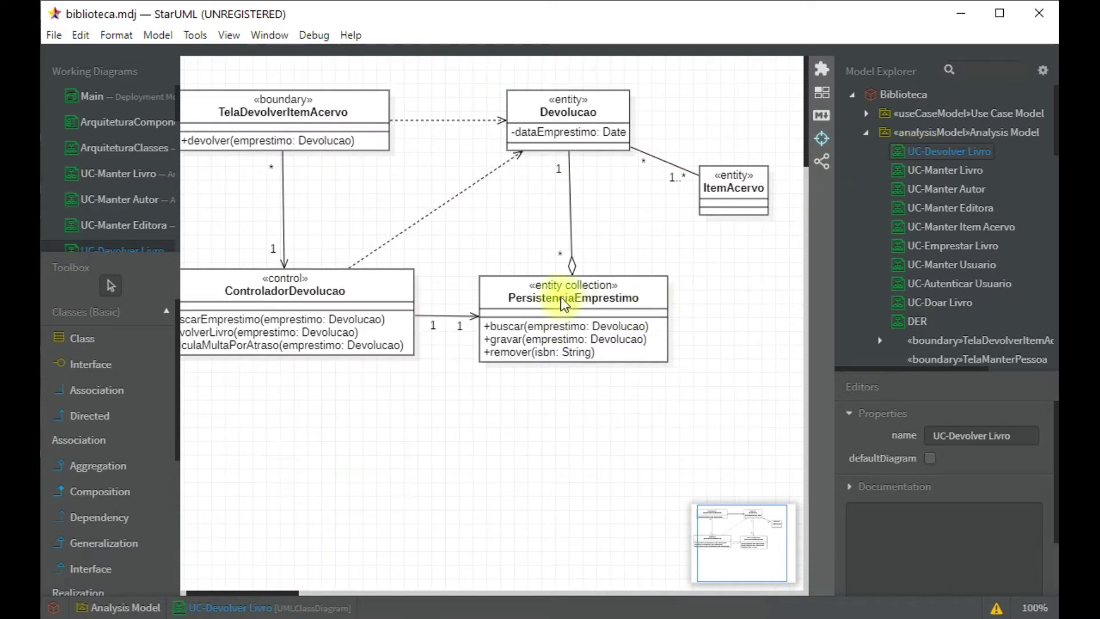
{"action": "left_click_drag", "start_coordinate": [277, 594], "coordinate": [269, 593]}
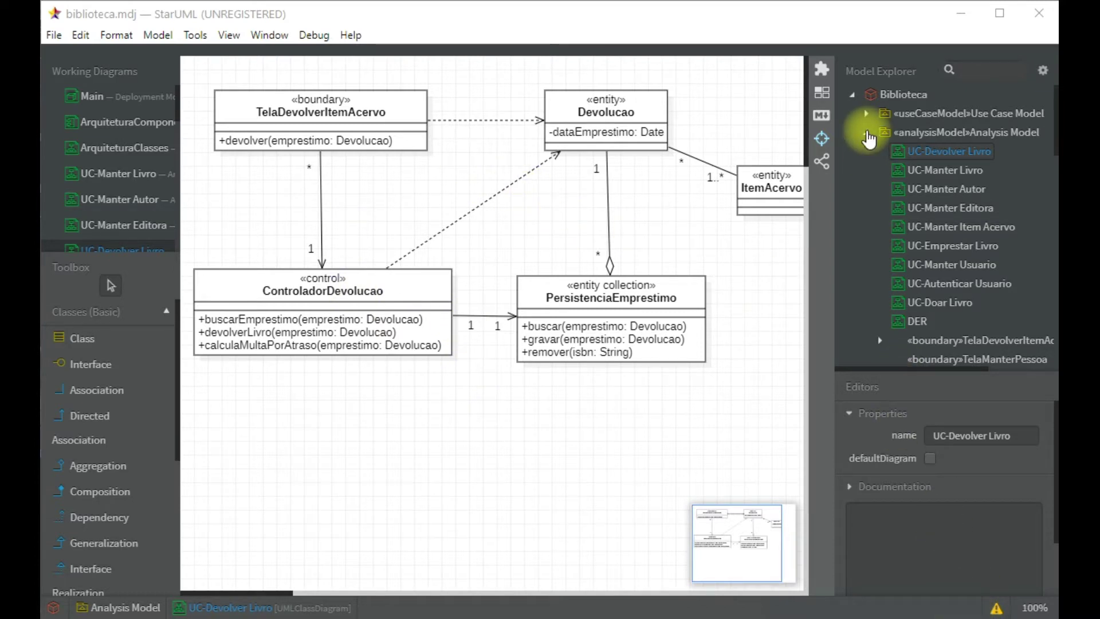
Open the SequenciaDevolverLivro sequence diagram from InteractionInstanceSet1 of CollaborationDevolverLivro, and collapse that collaboration in the model tree
{"action": "scroll", "coordinate": [913, 210], "scroll_direction": "down", "scroll_amount": 3}
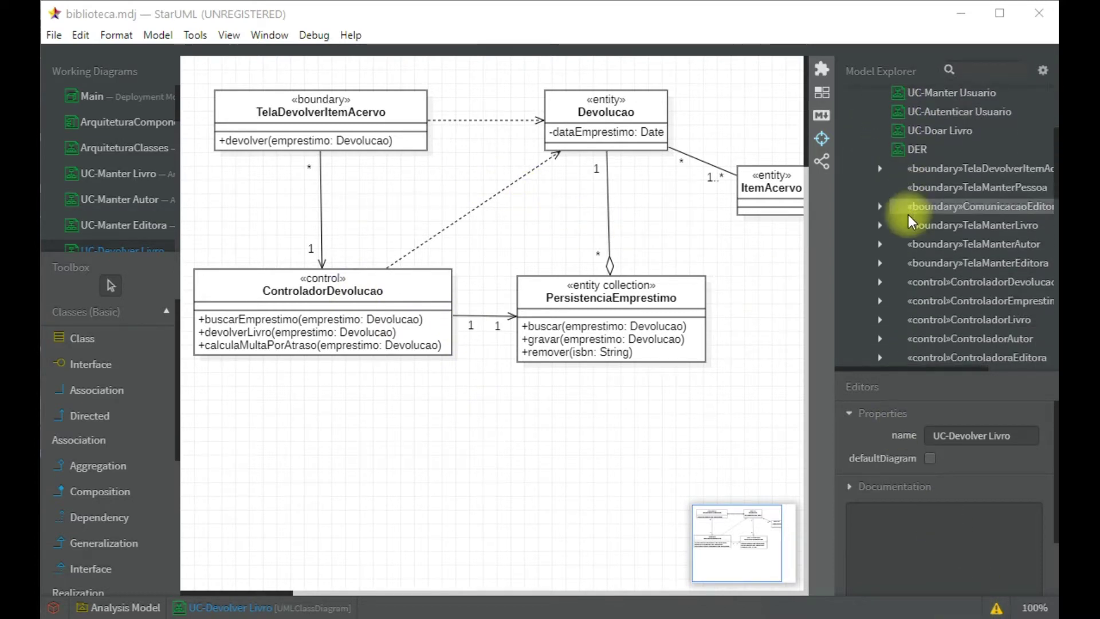
{"action": "scroll", "coordinate": [906, 218], "scroll_direction": "up", "scroll_amount": 2}
{"action": "scroll", "coordinate": [904, 220], "scroll_direction": "up", "scroll_amount": 1}
{"action": "scroll", "coordinate": [902, 215], "scroll_direction": "down", "scroll_amount": 10}
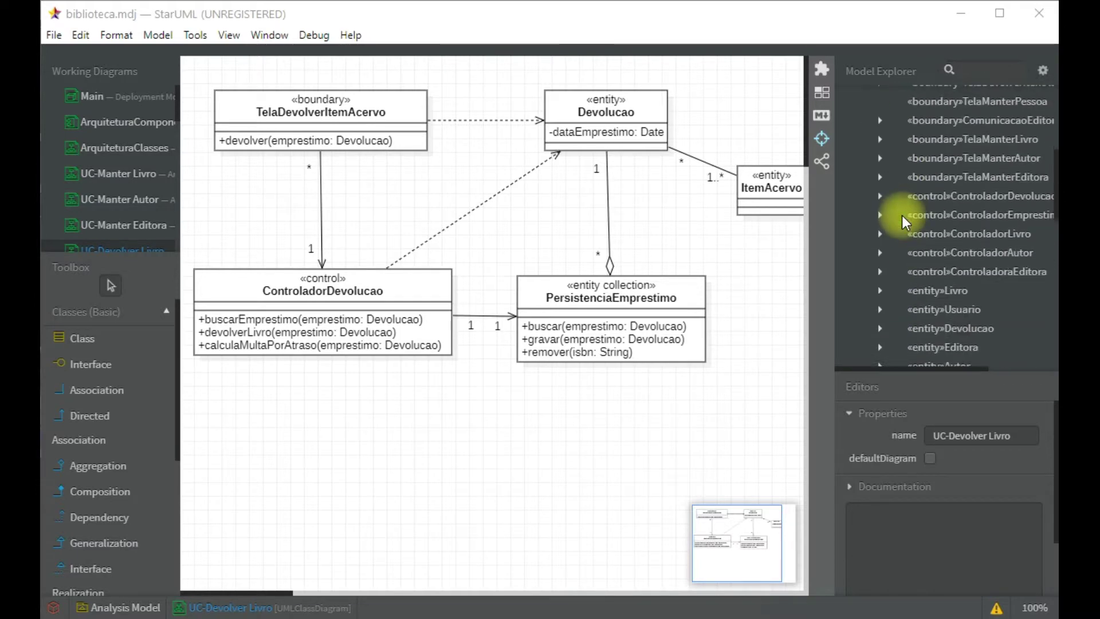
{"action": "scroll", "coordinate": [897, 232], "scroll_direction": "down", "scroll_amount": 2}
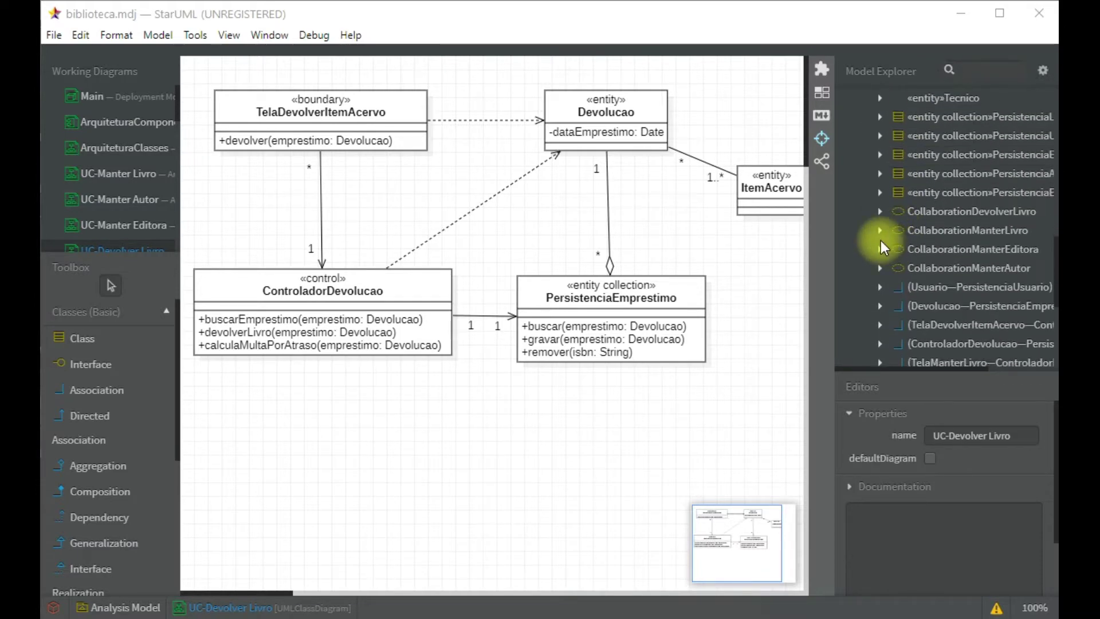
{"action": "left_click", "coordinate": [879, 212]}
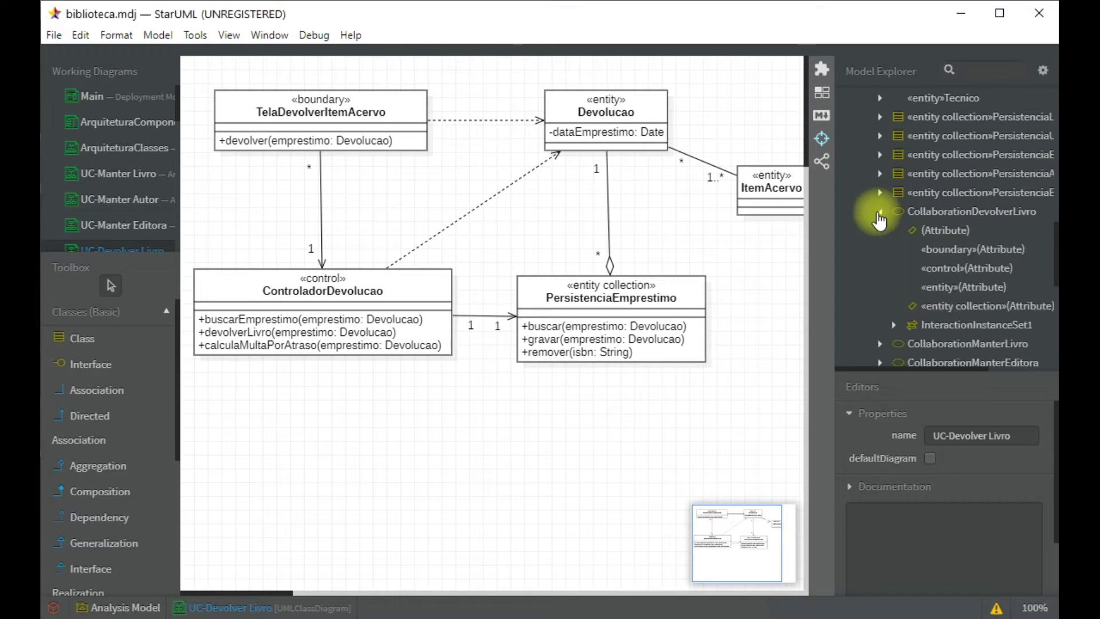
{"action": "left_click", "coordinate": [896, 326]}
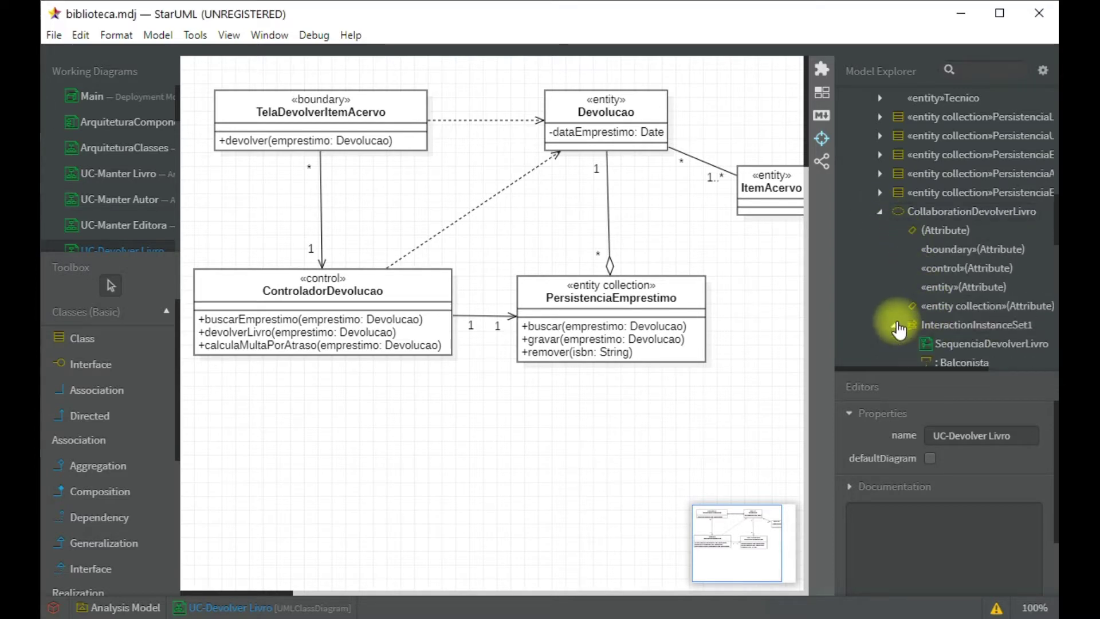
{"action": "double_click", "coordinate": [953, 344]}
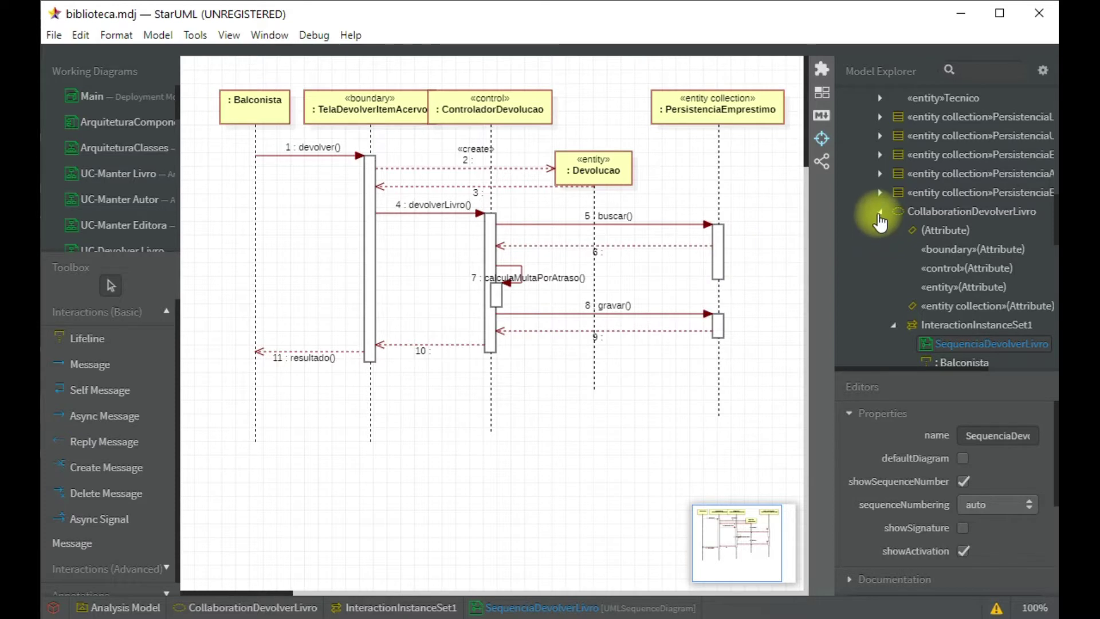
{"action": "left_click", "coordinate": [880, 222]}
{"action": "scroll", "coordinate": [871, 246], "scroll_direction": "up", "scroll_amount": 5}
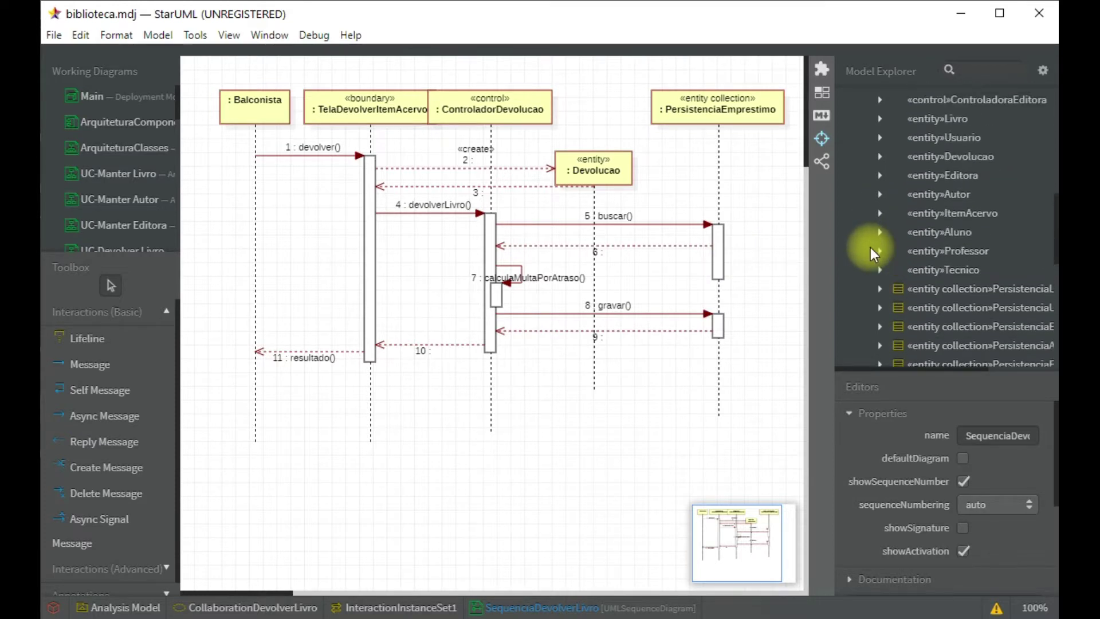
{"action": "scroll", "coordinate": [872, 247], "scroll_direction": "up", "scroll_amount": 3}
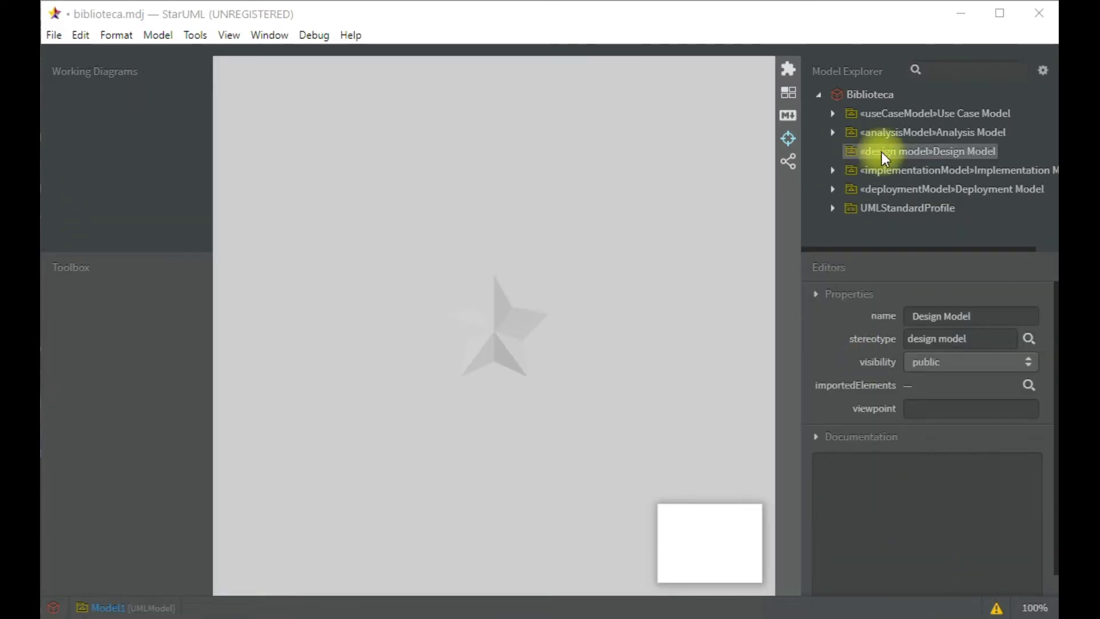
Examine the Analysis Model's diagrams, classes and collaborations, collapse the model and enlarge the model tree area
{"action": "left_click", "coordinate": [882, 153]}
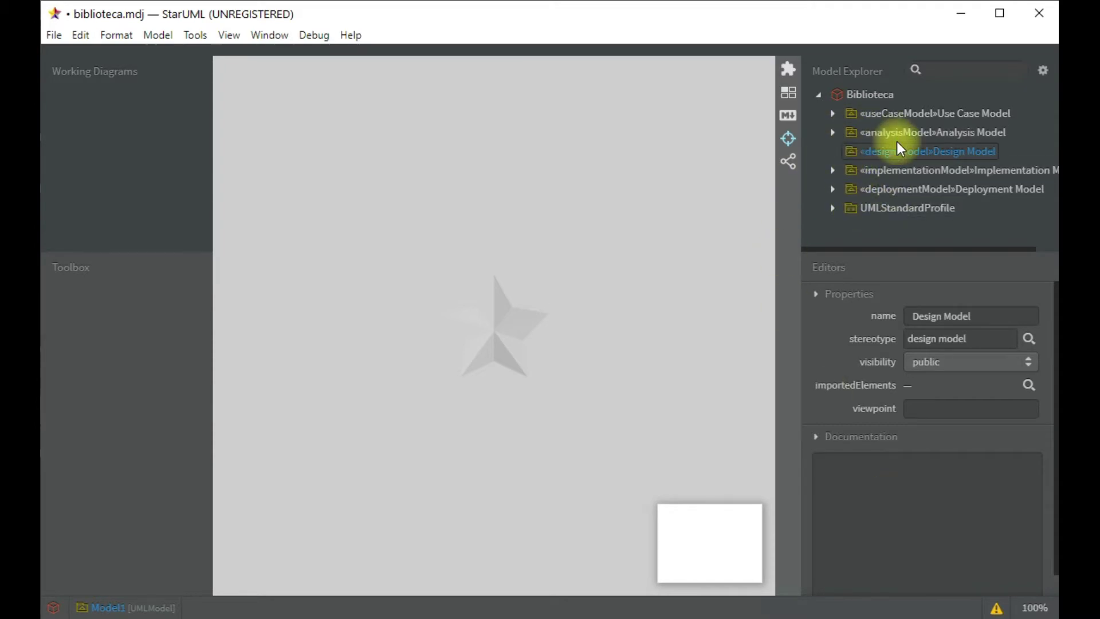
{"action": "left_click", "coordinate": [833, 133]}
{"action": "scroll", "coordinate": [888, 171], "scroll_direction": "down", "scroll_amount": 6}
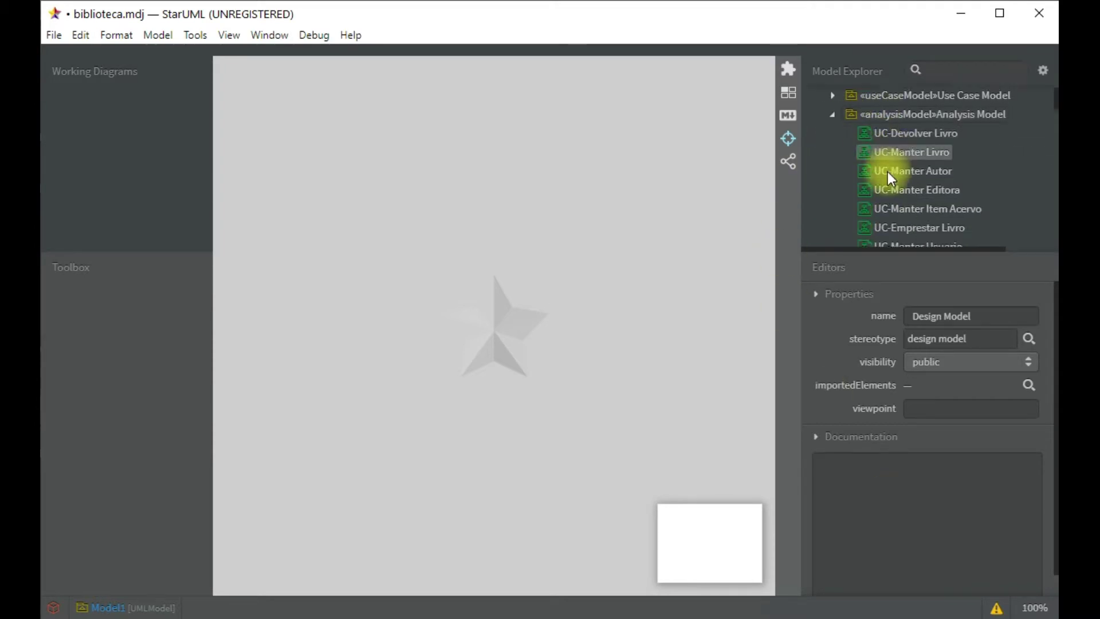
{"action": "scroll", "coordinate": [897, 156], "scroll_direction": "down", "scroll_amount": 8}
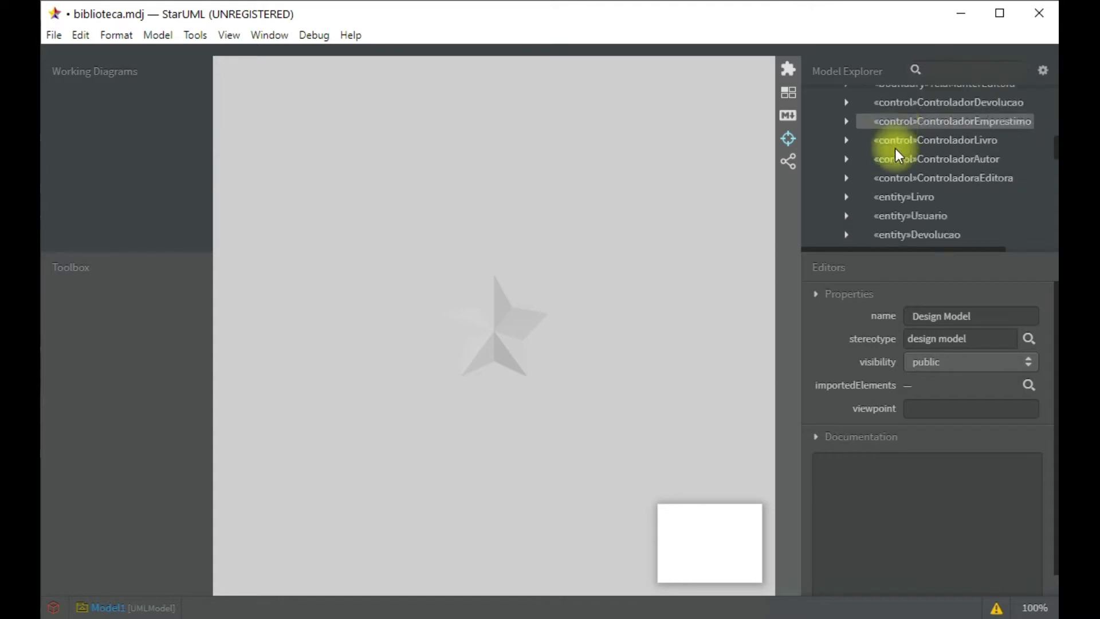
{"action": "scroll", "coordinate": [904, 174], "scroll_direction": "down", "scroll_amount": 10}
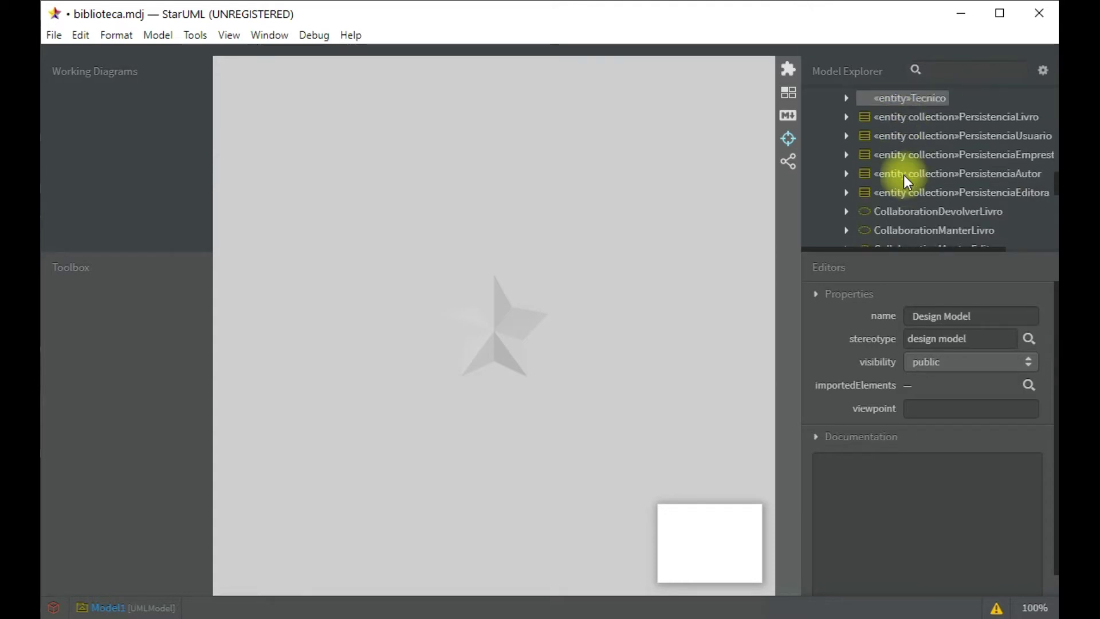
{"action": "scroll", "coordinate": [921, 178], "scroll_direction": "up", "scroll_amount": 8}
{"action": "scroll", "coordinate": [919, 177], "scroll_direction": "up", "scroll_amount": 15}
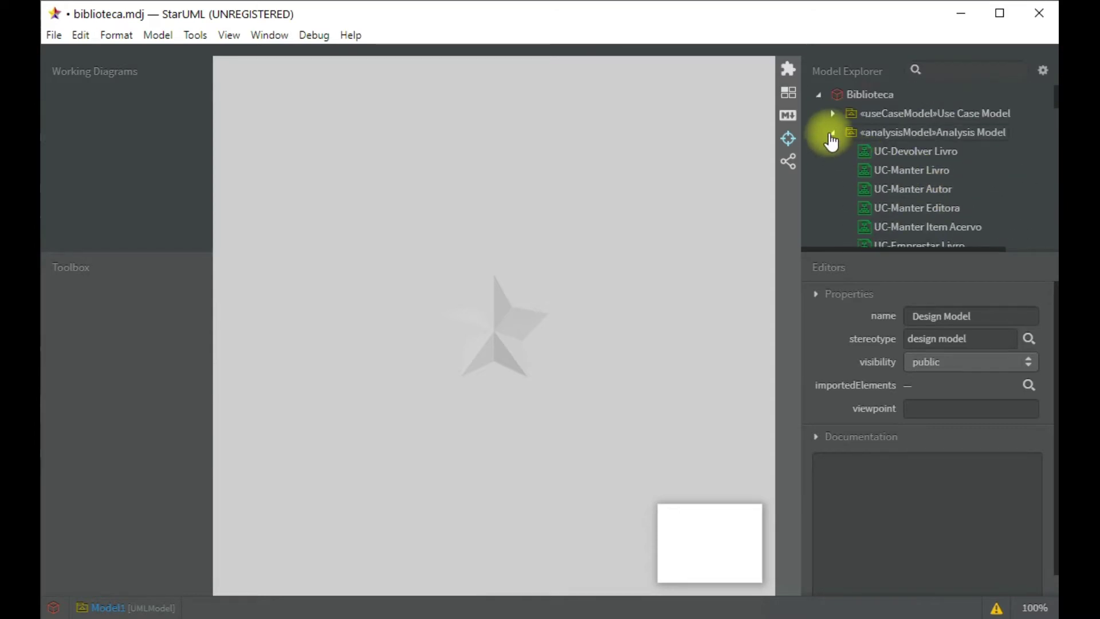
{"action": "left_click", "coordinate": [831, 136]}
{"action": "left_click_drag", "start_coordinate": [877, 250], "coordinate": [873, 332]}
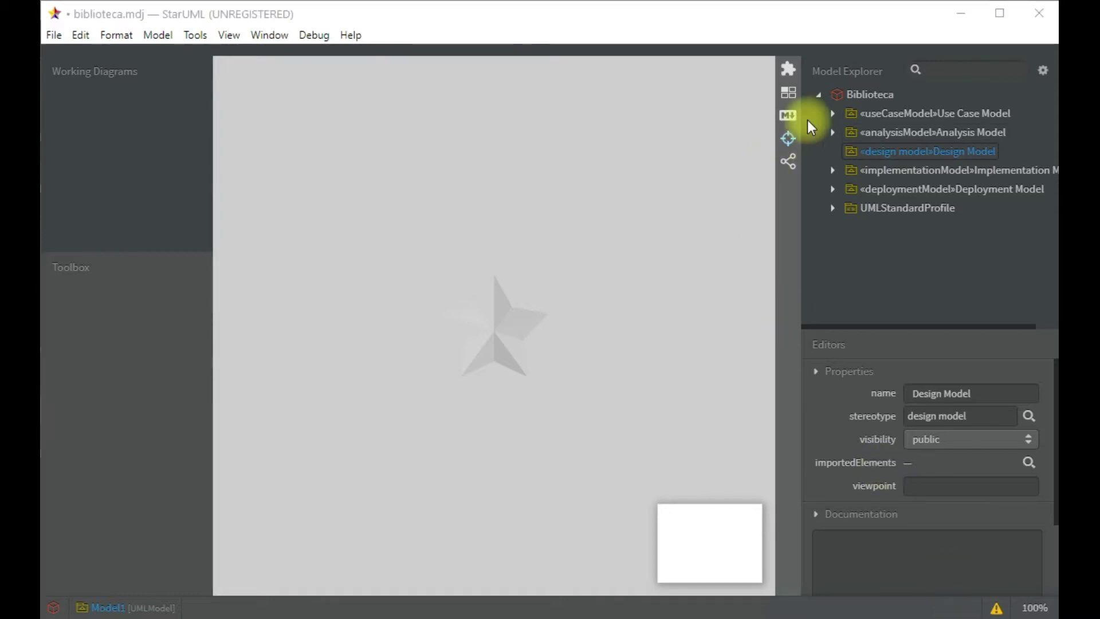
Paste a copy of the Analysis Model into the Biblioteca project and delete the empty Design Model
{"action": "right_click", "coordinate": [869, 141]}
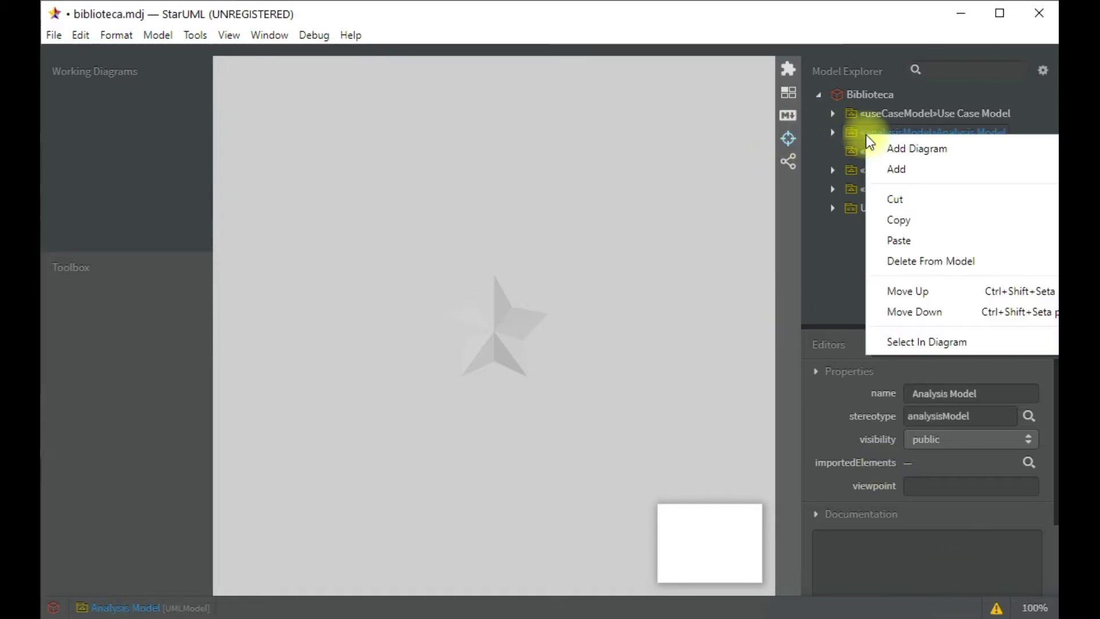
{"action": "left_click", "coordinate": [896, 221]}
{"action": "left_click", "coordinate": [871, 93]}
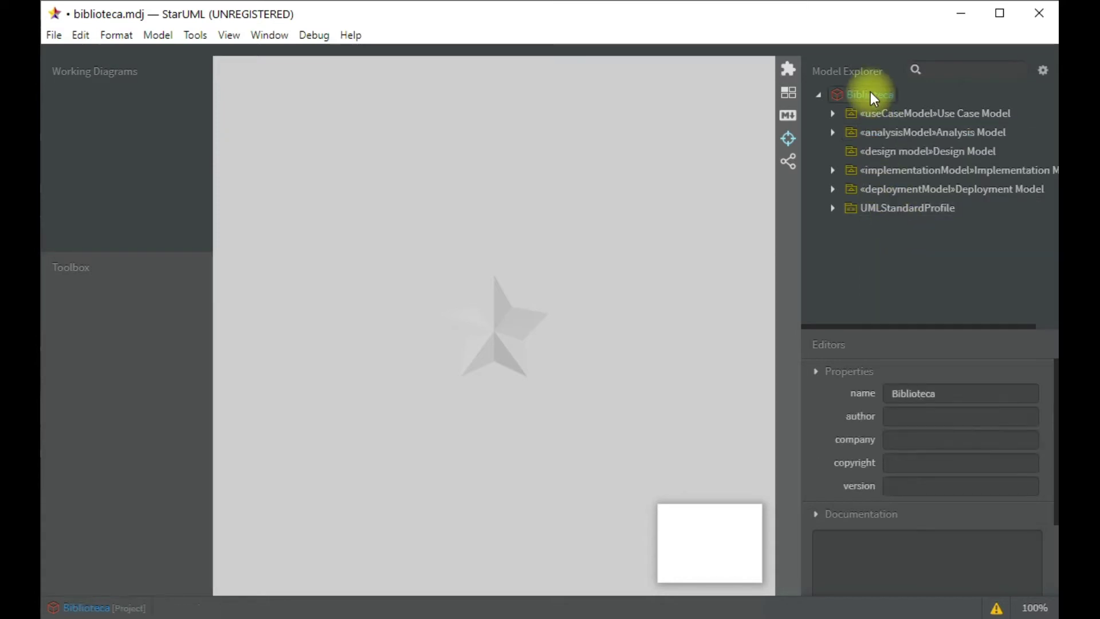
{"action": "right_click", "coordinate": [871, 93]}
{"action": "left_click", "coordinate": [902, 200]}
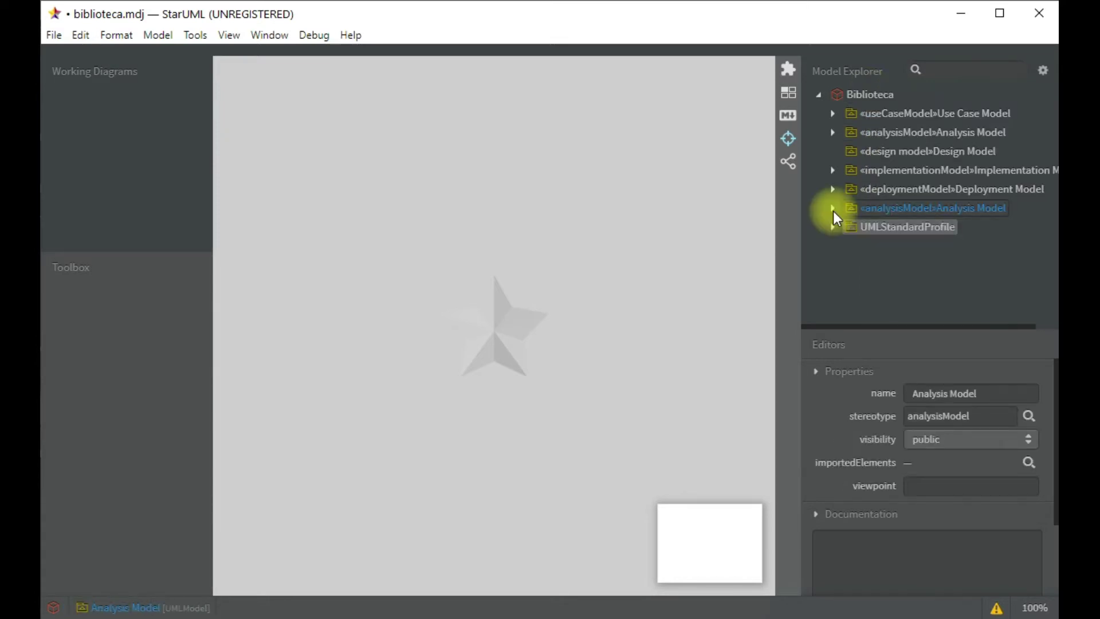
{"action": "right_click", "coordinate": [889, 150]}
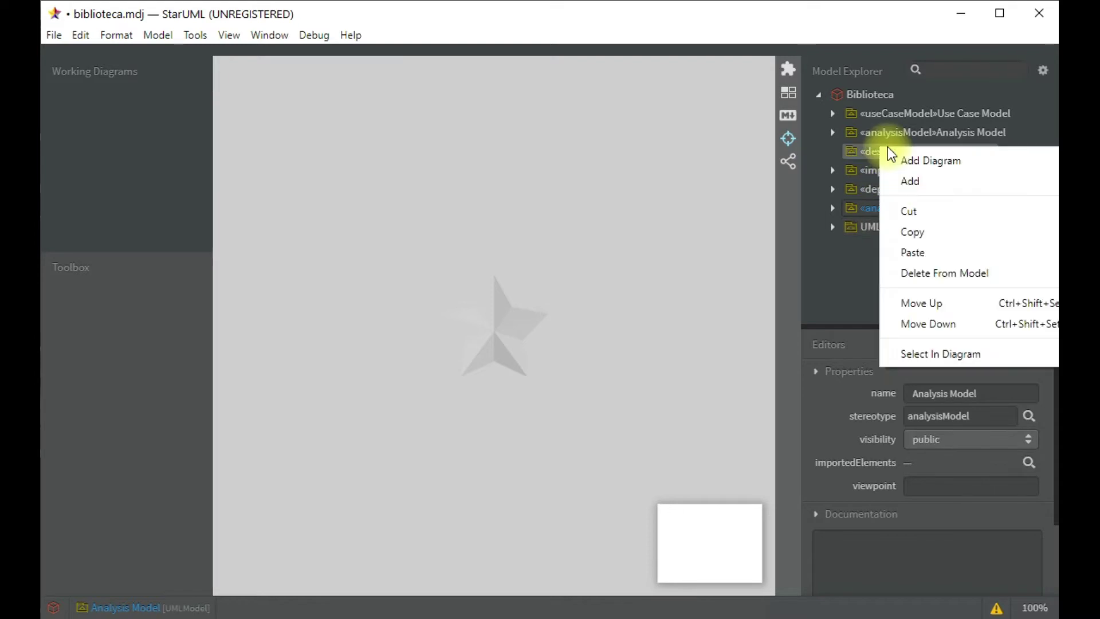
{"action": "left_click", "coordinate": [929, 275]}
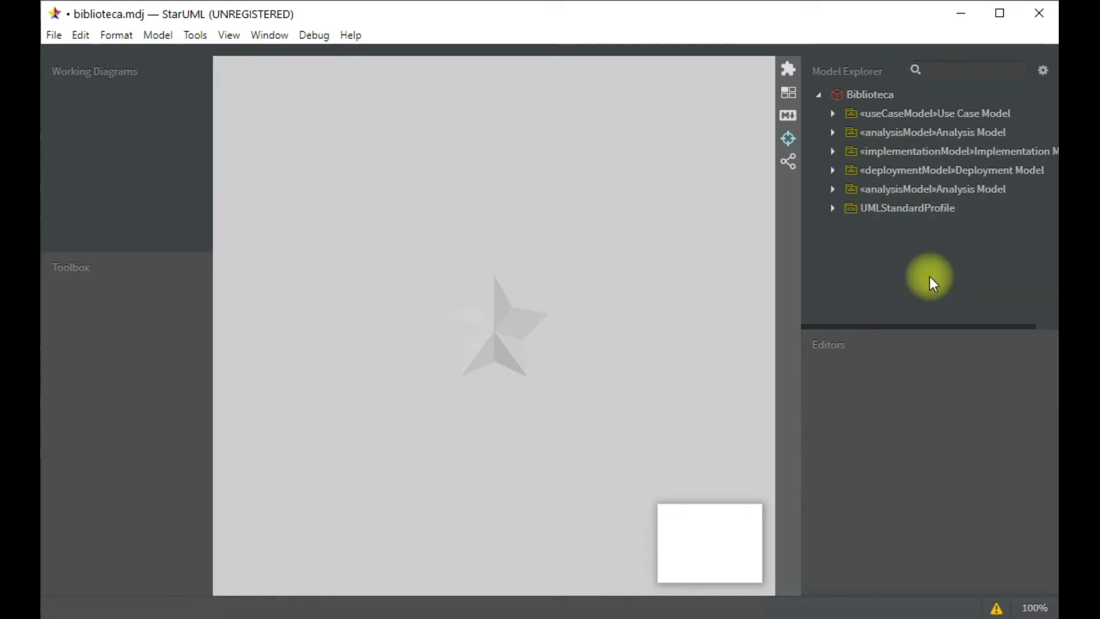
Set the copied Analysis Model's stereotype to designModel and its name to Design Model
{"action": "left_click", "coordinate": [883, 190]}
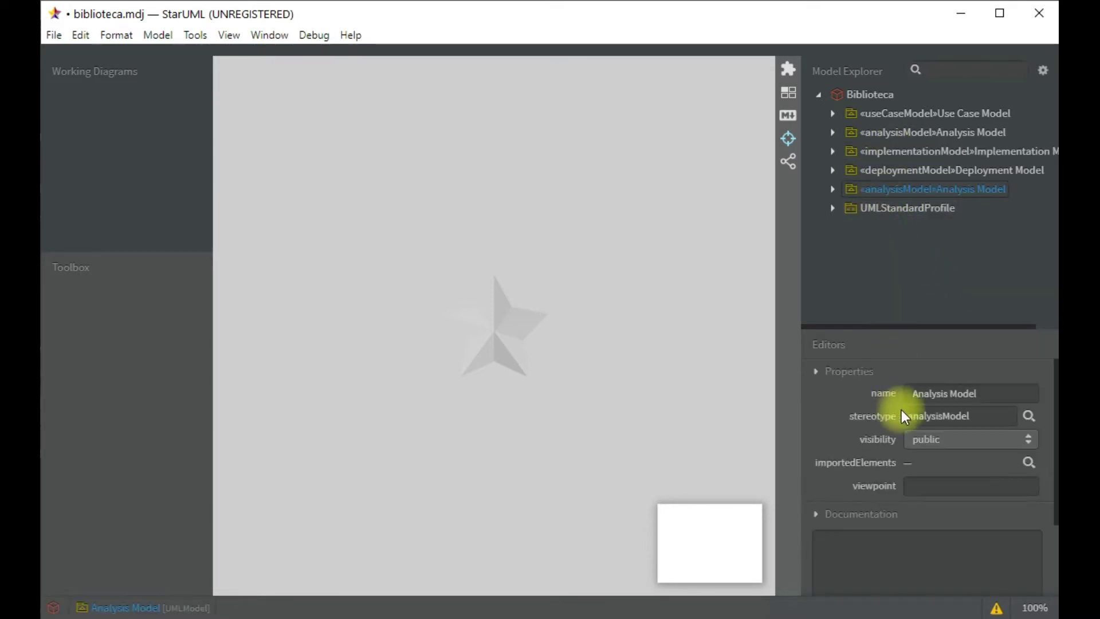
{"action": "left_click", "coordinate": [968, 417]}
{"action": "left_click_drag", "start_coordinate": [940, 416], "coordinate": [880, 421]}
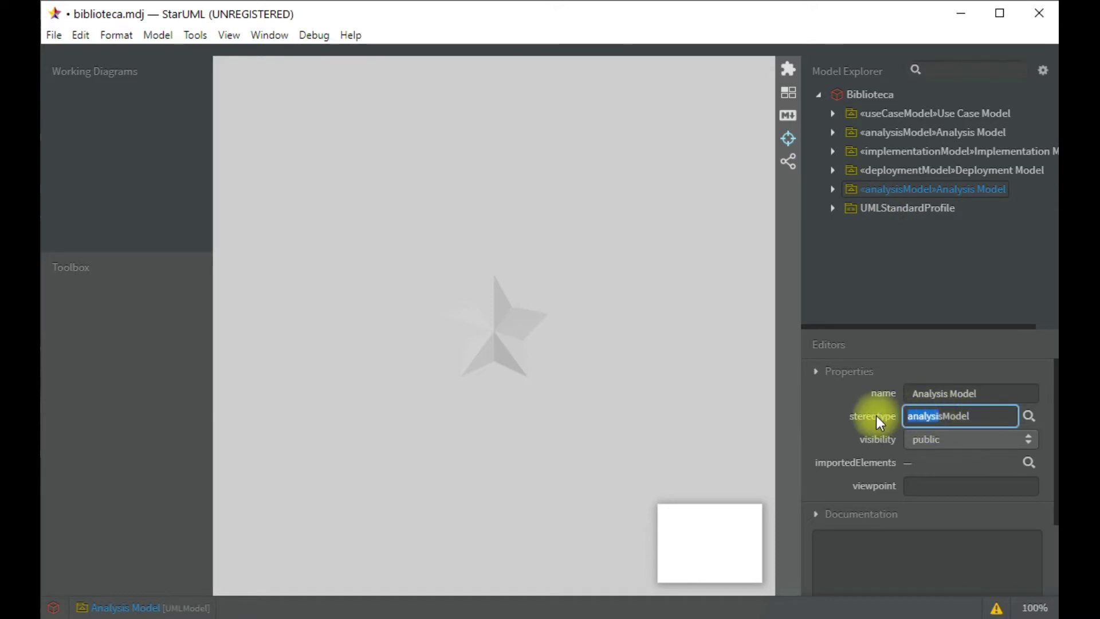
{"action": "type", "text": "de"}
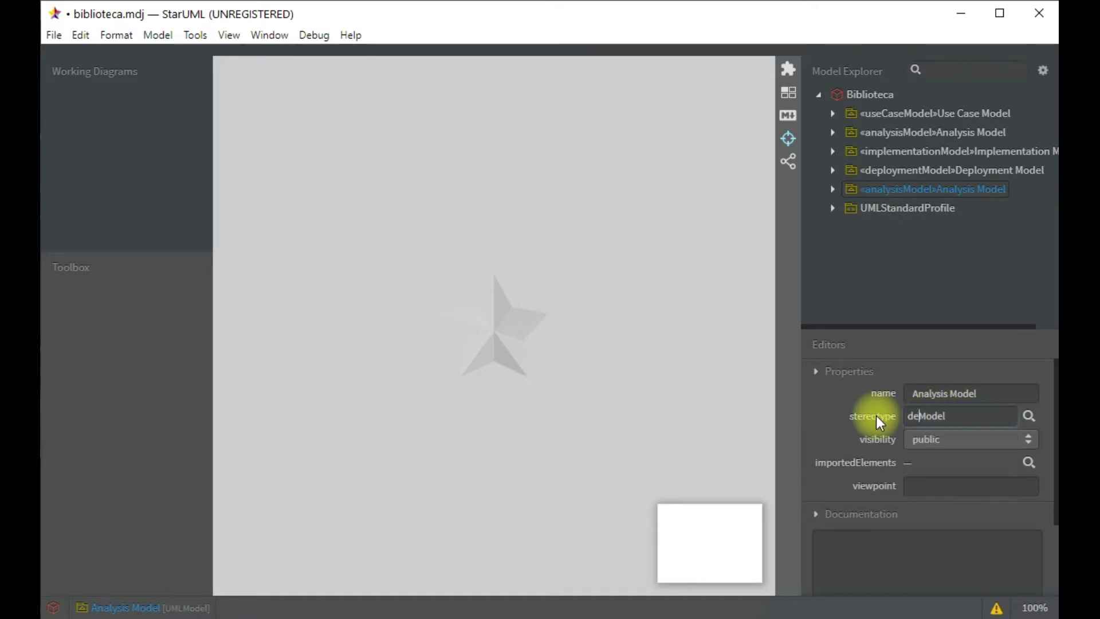
{"action": "type", "text": "sign"}
{"action": "double_click", "coordinate": [929, 393]}
{"action": "type", "text": "Design"}
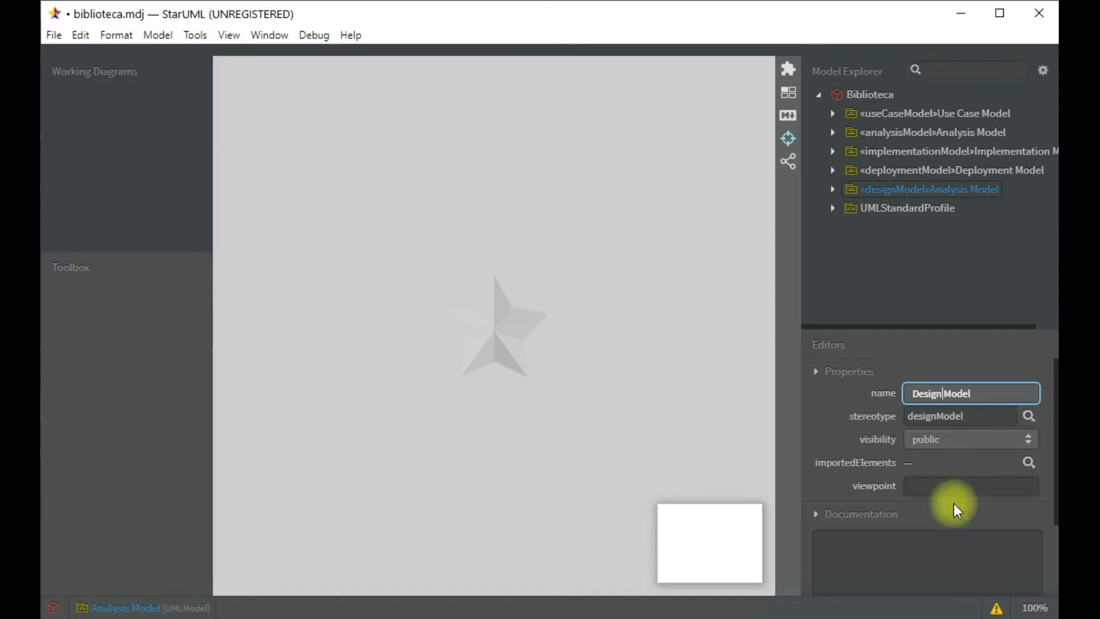
{"action": "left_click", "coordinate": [893, 171]}
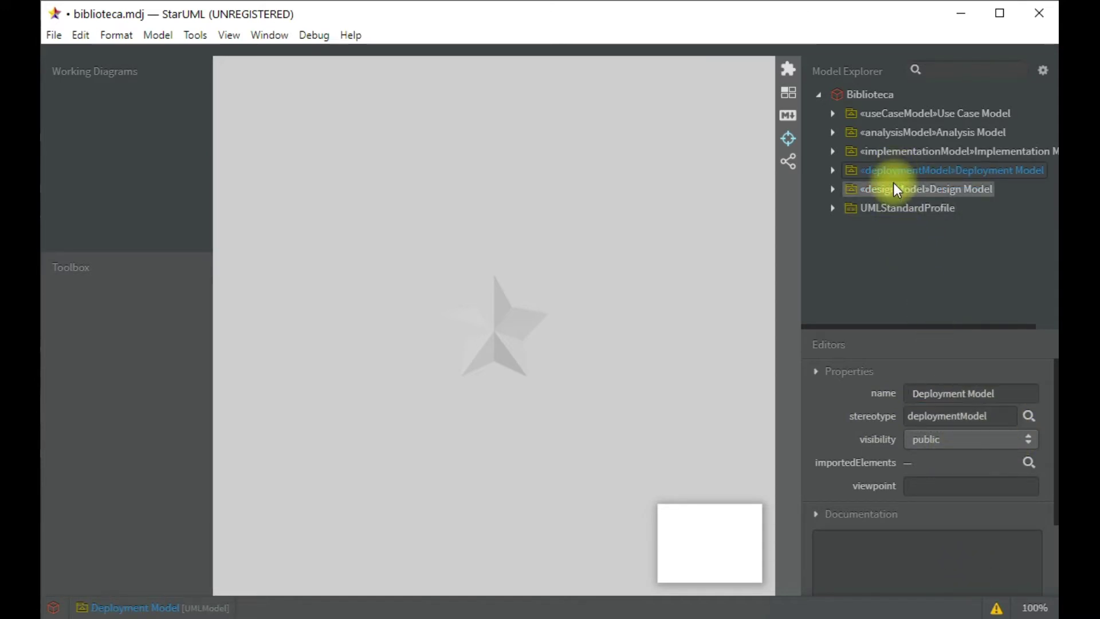
Move the Design Model up two places in the Biblioteca project, directly below the Analysis Model
{"action": "left_click", "coordinate": [894, 188]}
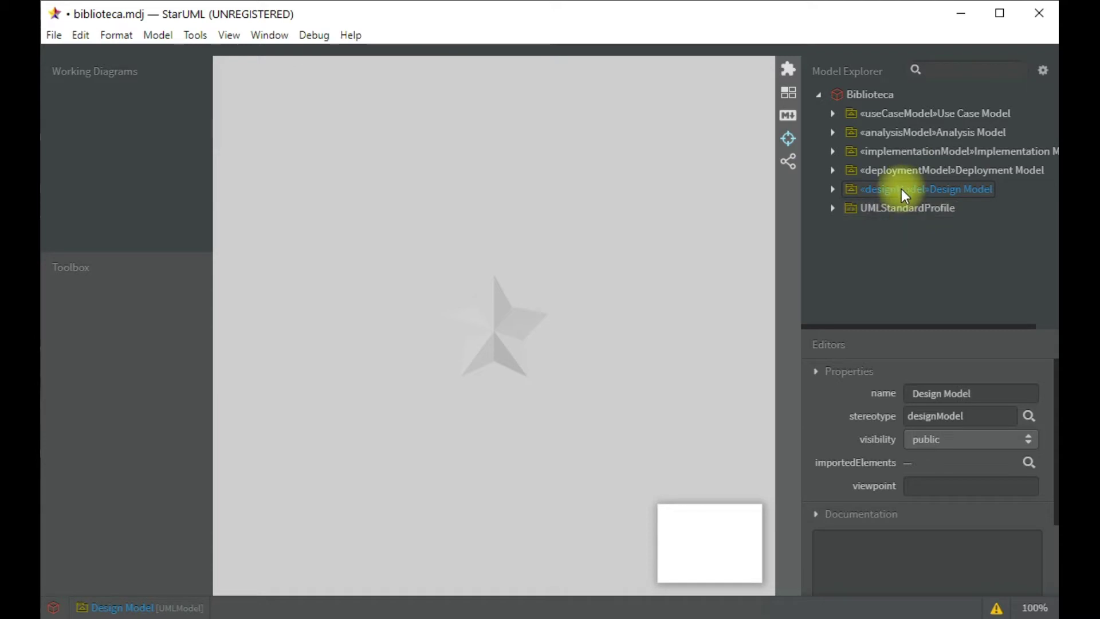
{"action": "right_click", "coordinate": [902, 188]}
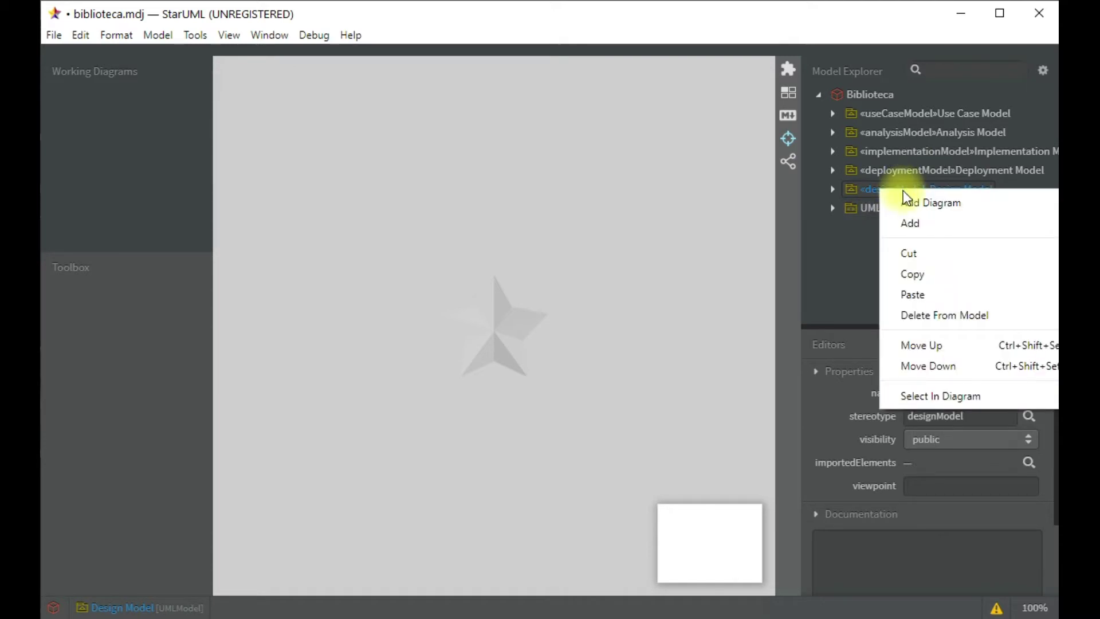
{"action": "left_click", "coordinate": [955, 349]}
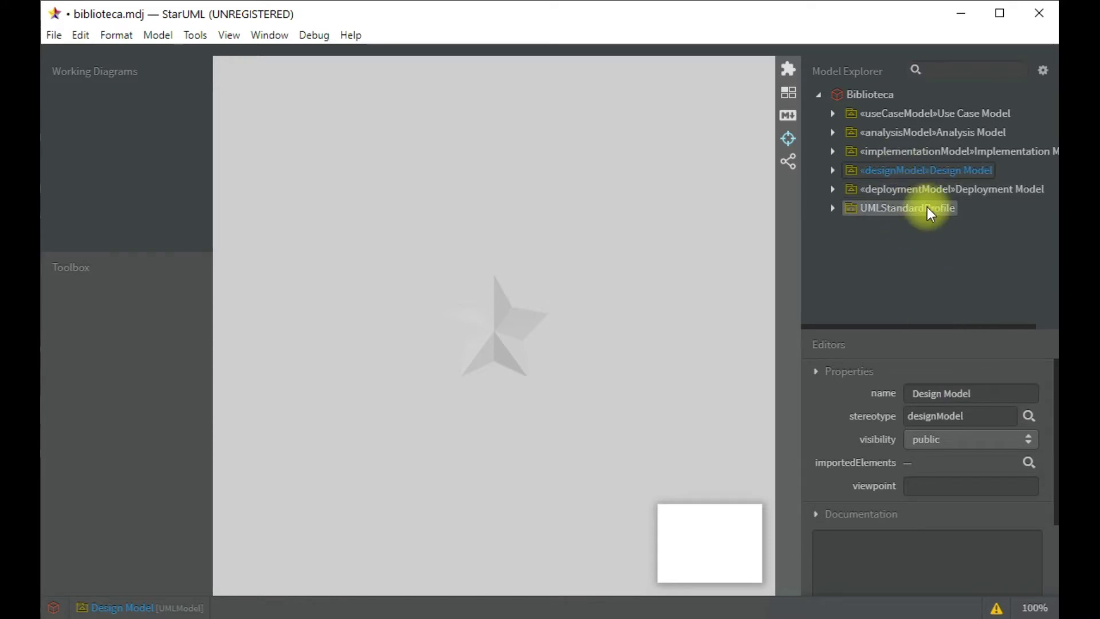
{"action": "key", "text": "ctrl+Up"}
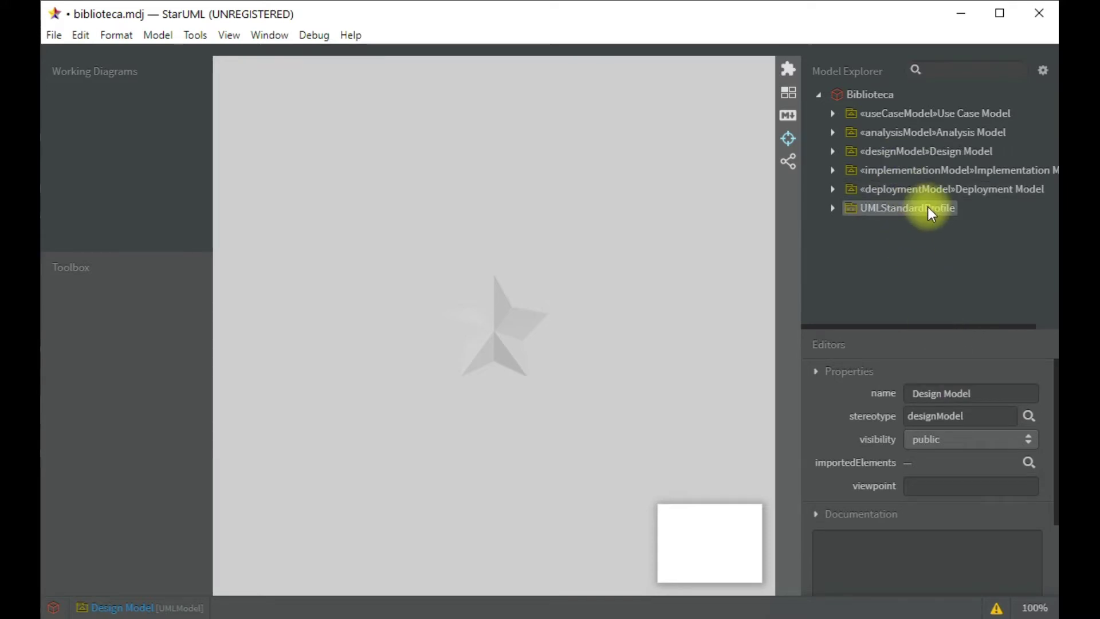
Expand the Design Model and examine the diagrams and the boundary, control, entity and entity collection classes copied into it
{"action": "left_click", "coordinate": [834, 152]}
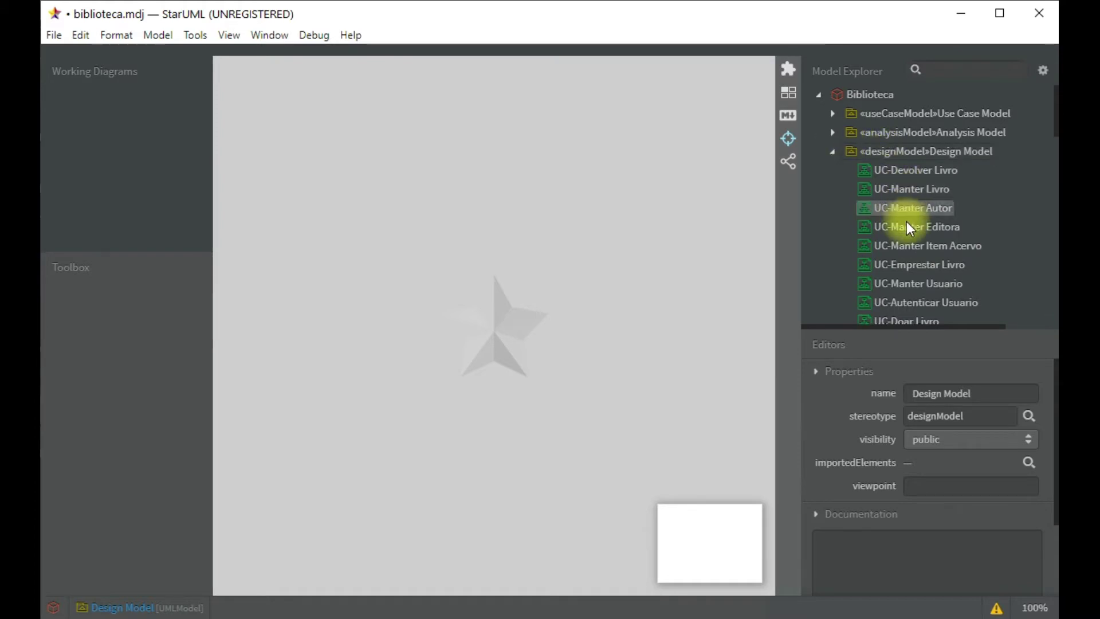
{"action": "scroll", "coordinate": [907, 273], "scroll_direction": "down", "scroll_amount": 2}
{"action": "scroll", "coordinate": [915, 233], "scroll_direction": "down", "scroll_amount": 3}
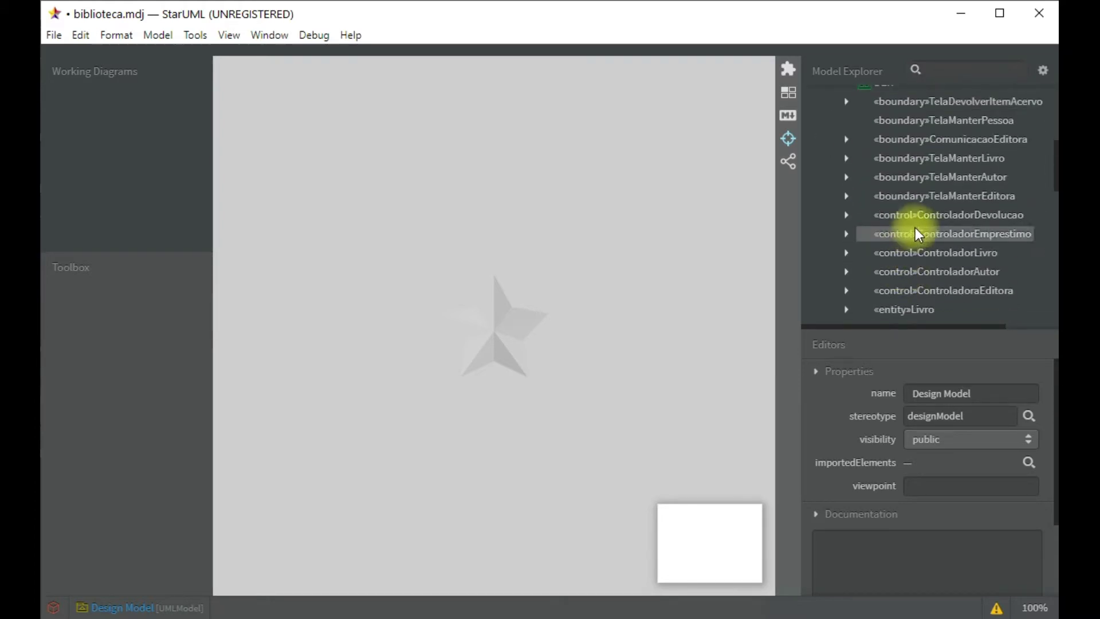
{"action": "scroll", "coordinate": [910, 280], "scroll_direction": "down", "scroll_amount": 5}
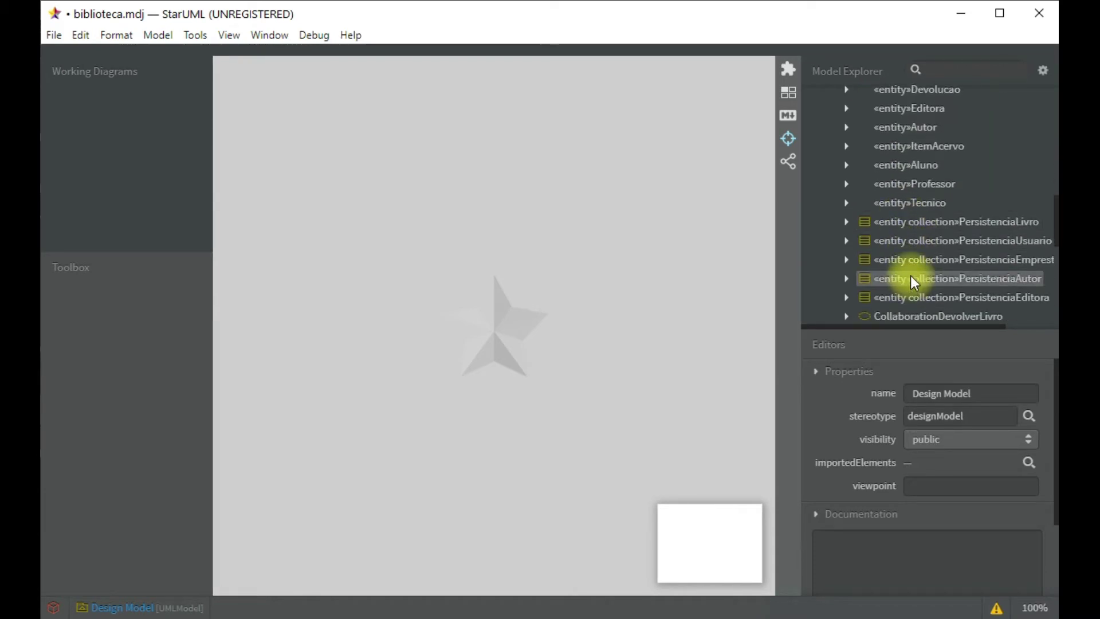
Add a subsystem named BibliotecaWeb to the Design Model
{"action": "scroll", "coordinate": [915, 282], "scroll_direction": "up", "scroll_amount": 15}
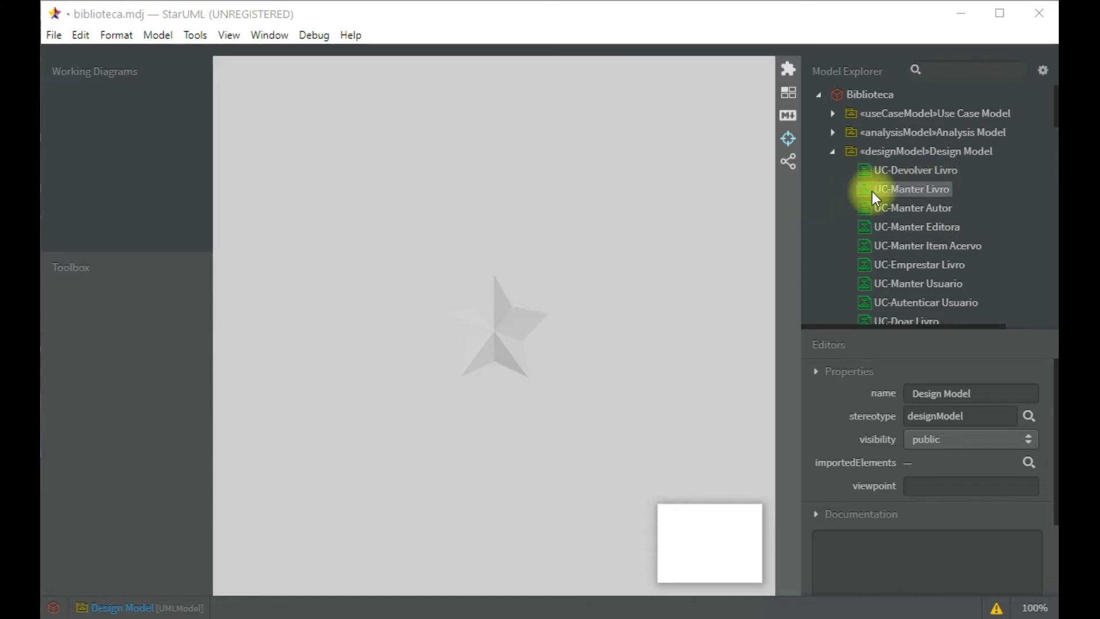
{"action": "right_click", "coordinate": [882, 154]}
{"action": "mouse_move", "coordinate": [903, 167]}
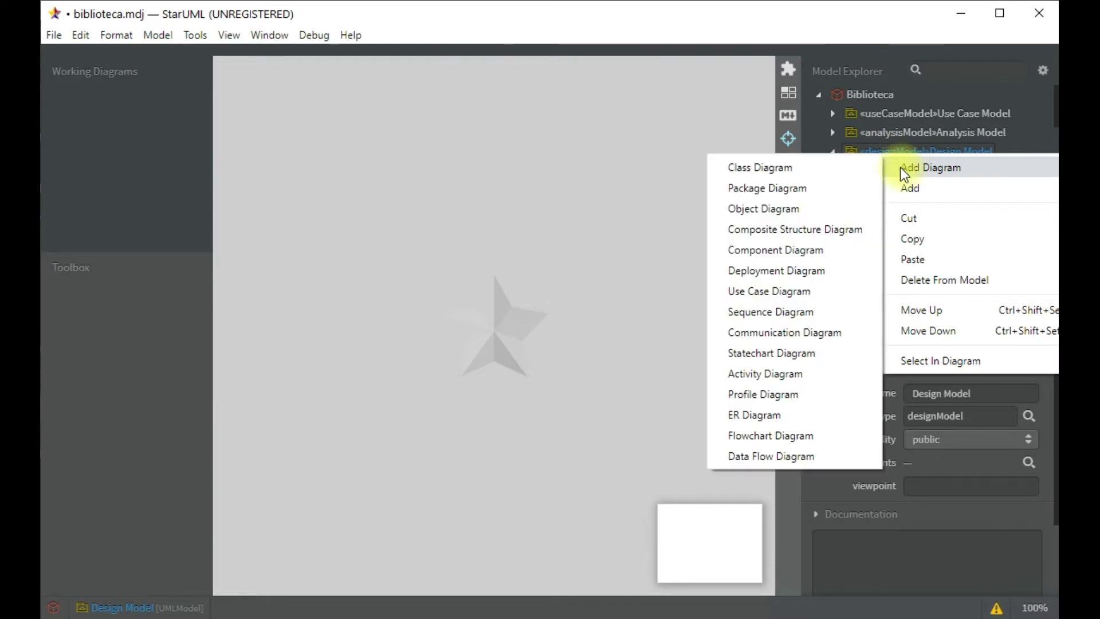
{"action": "mouse_move", "coordinate": [907, 188]}
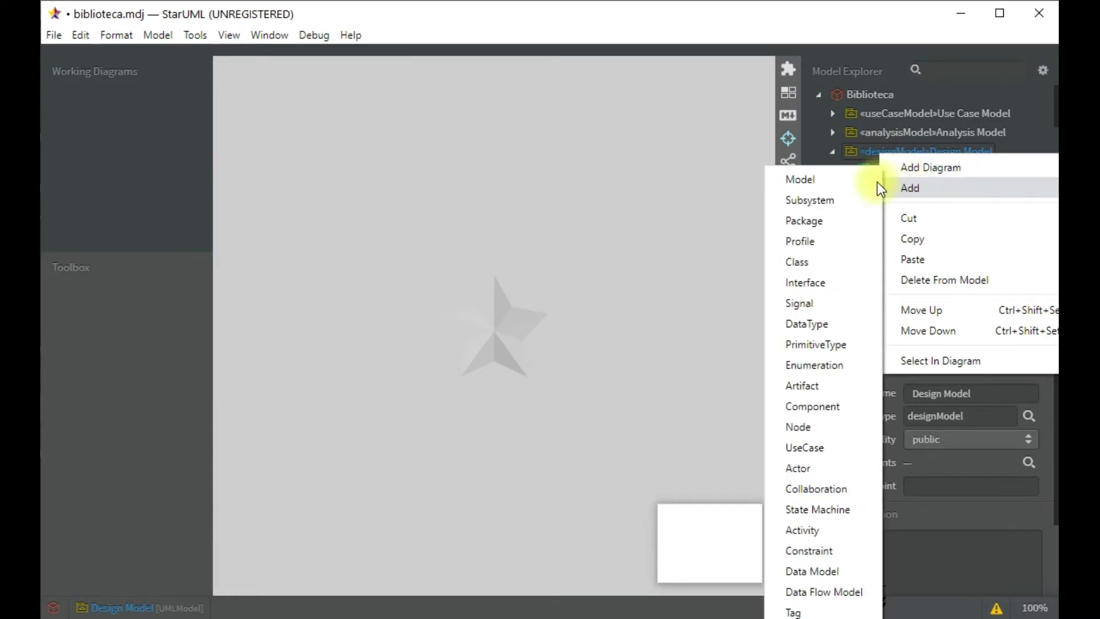
{"action": "left_click", "coordinate": [837, 199]}
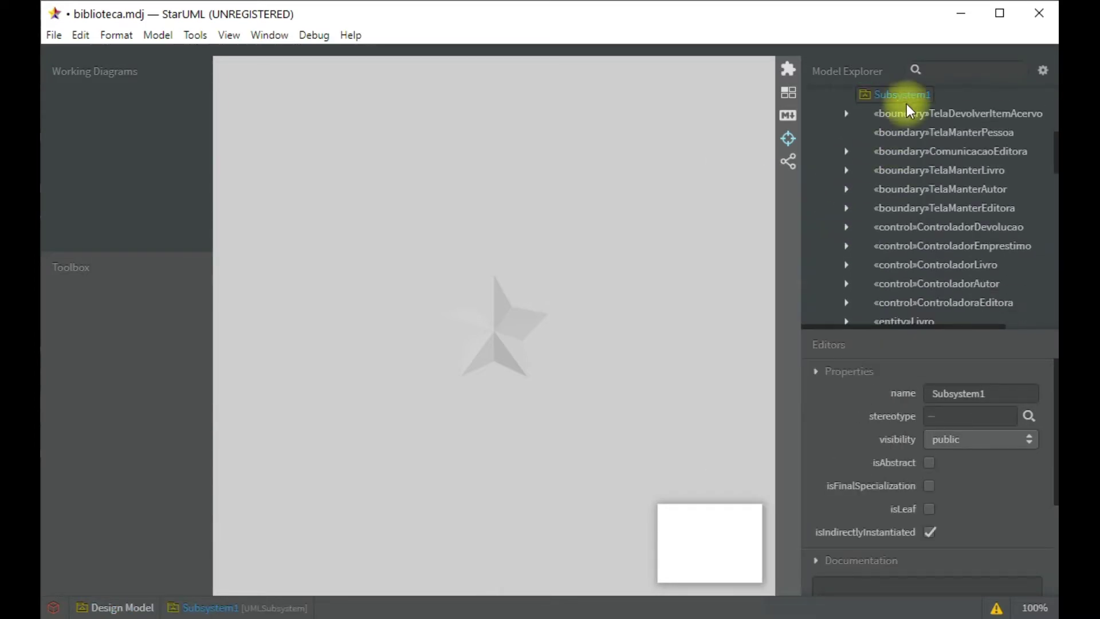
{"action": "double_click", "coordinate": [997, 393]}
{"action": "type", "text": "Biblio"}
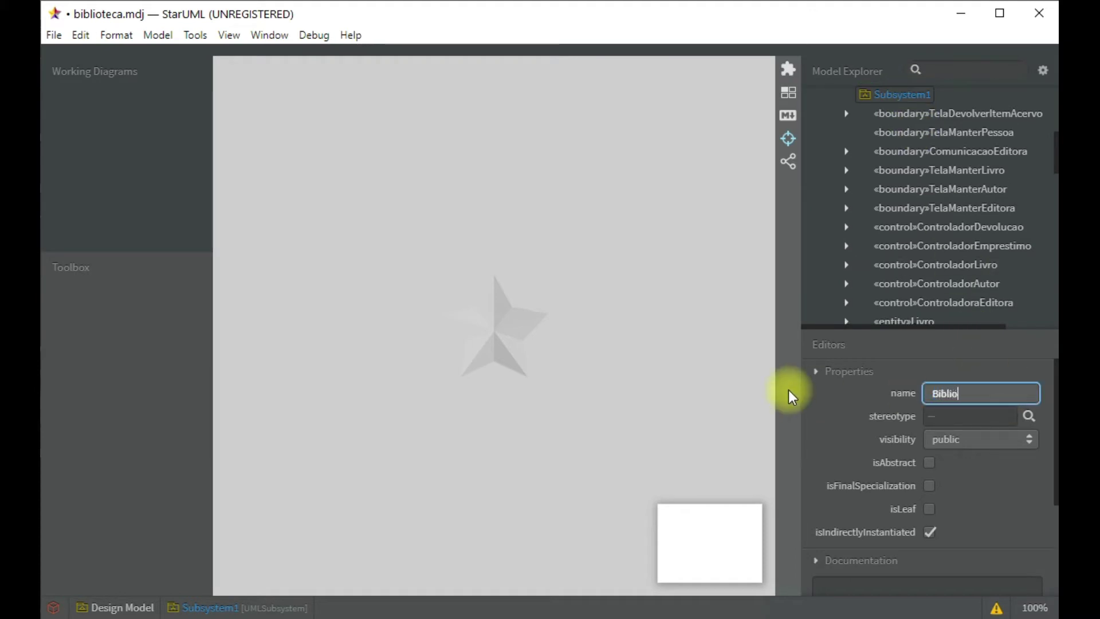
{"action": "type", "text": "tecaWeb"}
{"action": "key", "text": "Return"}
Add a second subsystem named Service to the Design Model
{"action": "scroll", "coordinate": [910, 221], "scroll_direction": "up", "scroll_amount": 5}
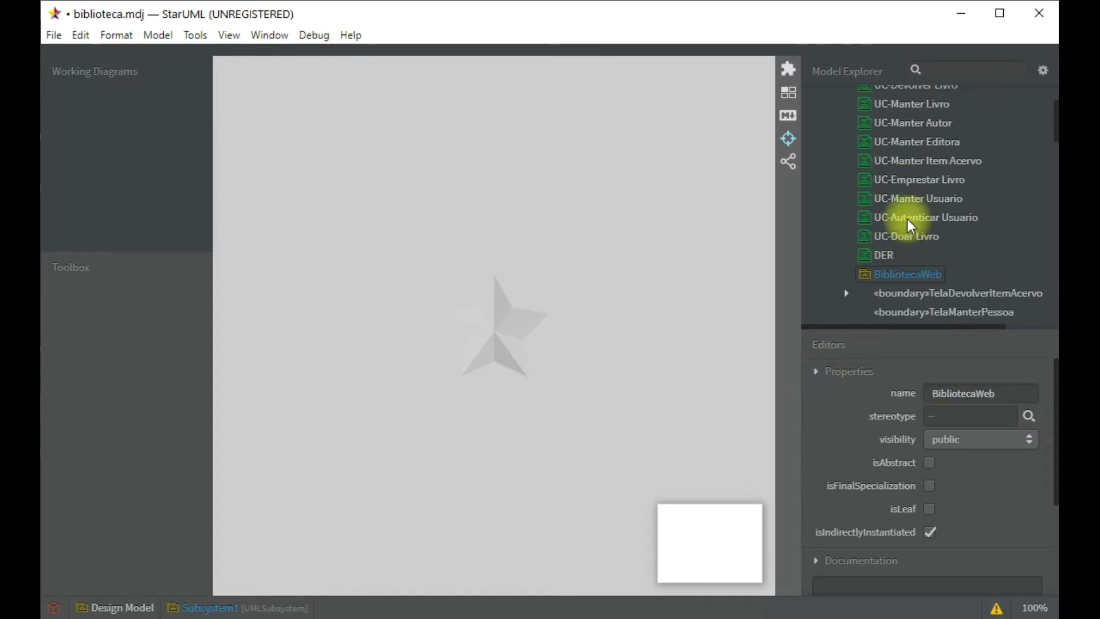
{"action": "left_click", "coordinate": [914, 152]}
{"action": "right_click", "coordinate": [914, 153]}
{"action": "mouse_move", "coordinate": [938, 183]}
{"action": "left_click", "coordinate": [845, 201]}
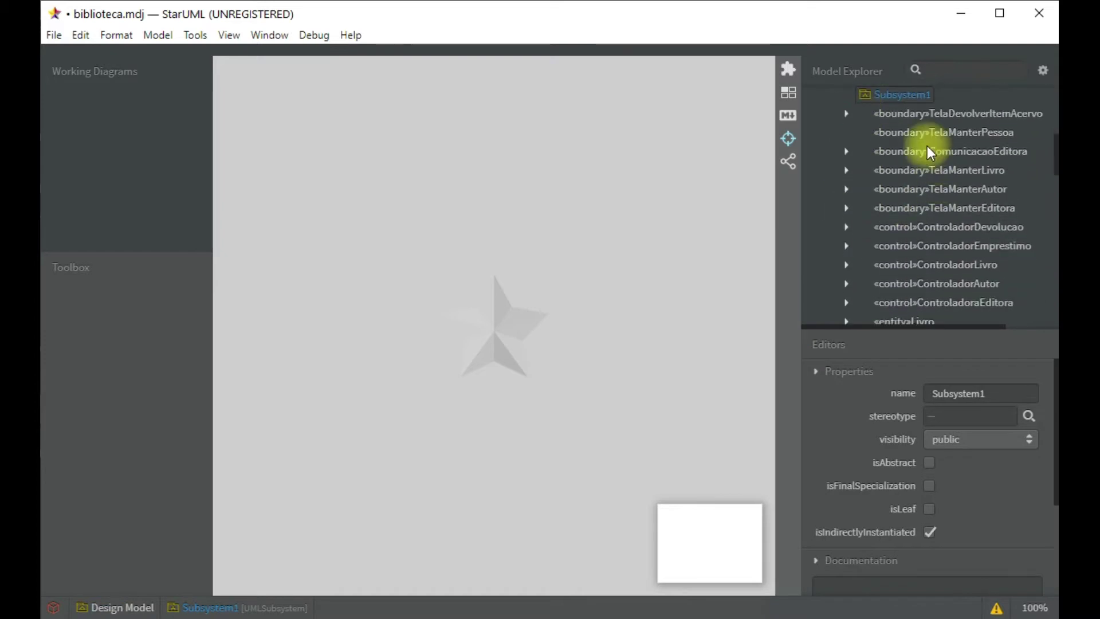
{"action": "left_click_drag", "start_coordinate": [987, 394], "coordinate": [940, 397]}
{"action": "type", "text": "e"}
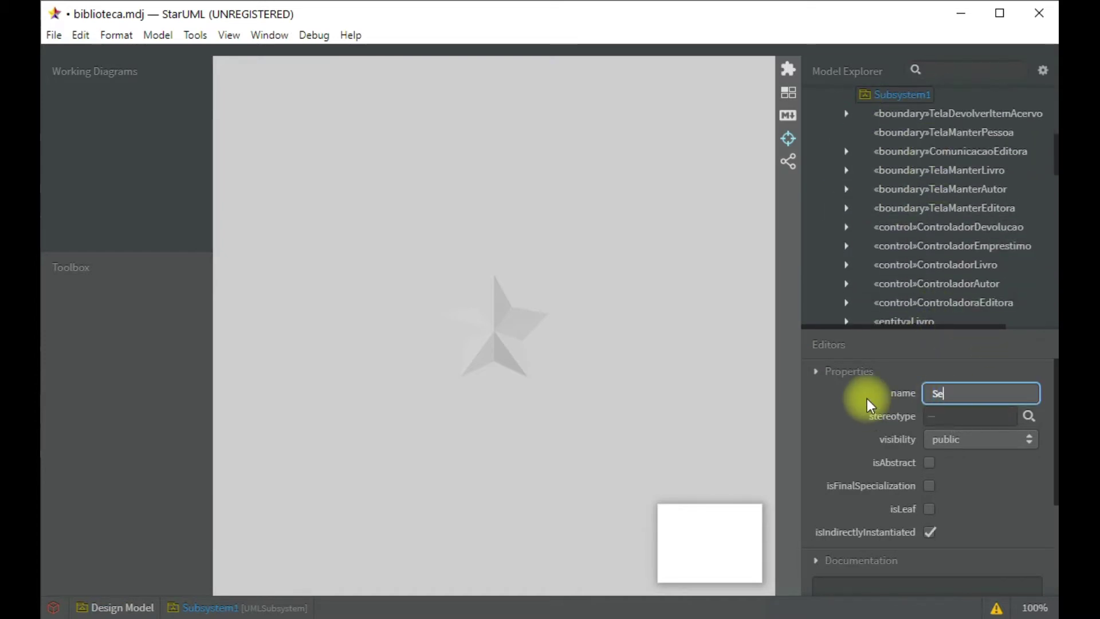
{"action": "key", "text": "Return"}
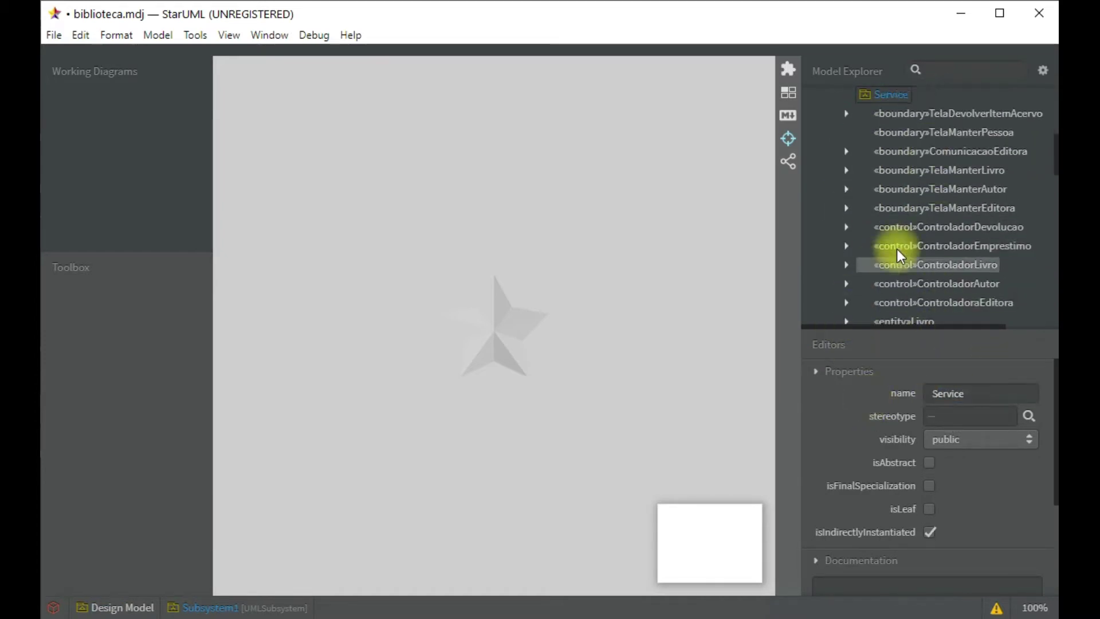
Add a third subsystem named Core to the Design Model
{"action": "right_click", "coordinate": [880, 246]}
{"action": "left_click", "coordinate": [882, 209]}
{"action": "scroll", "coordinate": [881, 203], "scroll_direction": "up", "scroll_amount": 5}
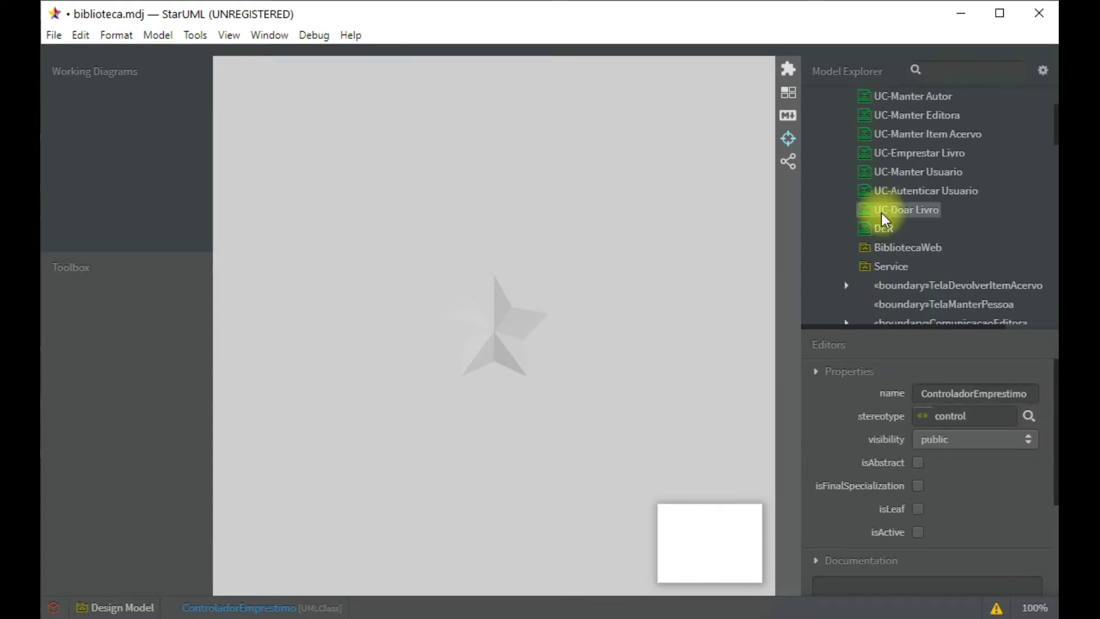
{"action": "right_click", "coordinate": [911, 153]}
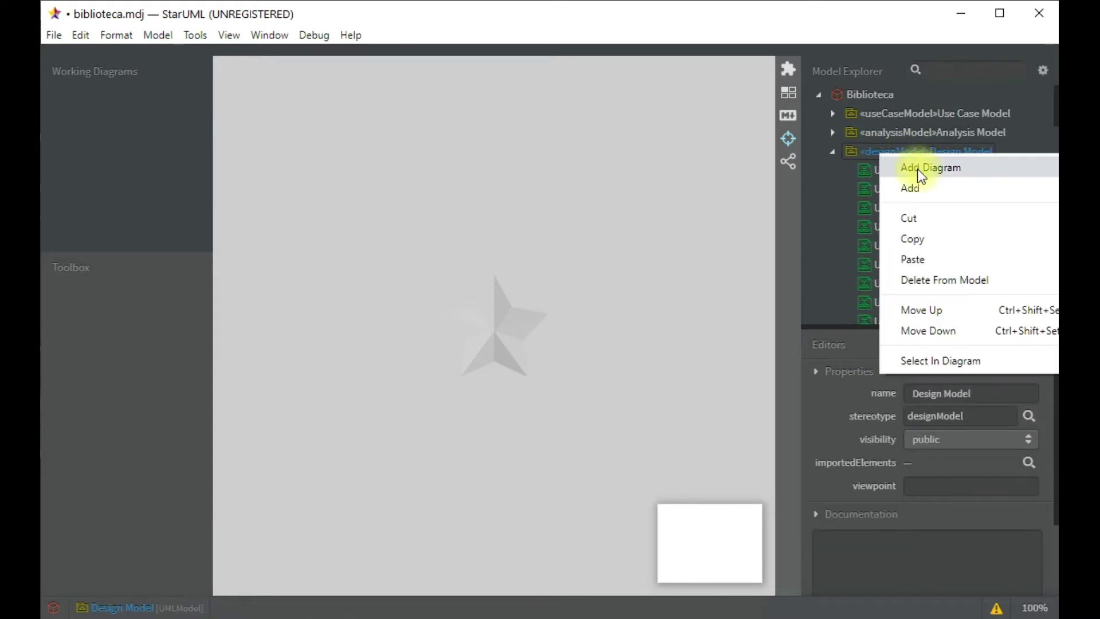
{"action": "mouse_move", "coordinate": [936, 191]}
{"action": "left_click", "coordinate": [854, 197]}
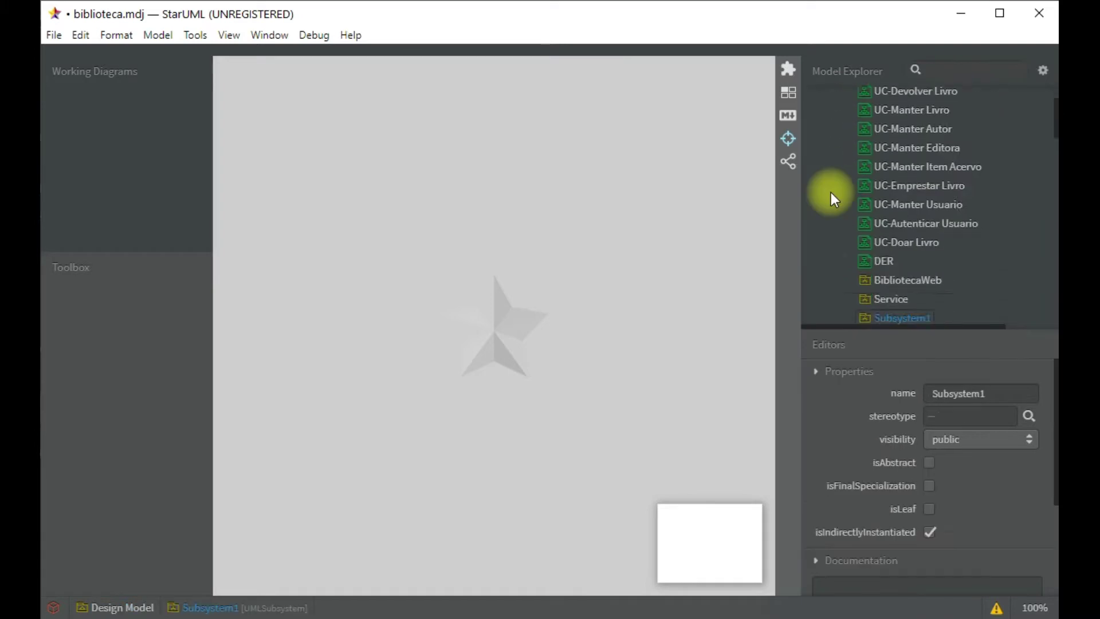
{"action": "scroll", "coordinate": [877, 189], "scroll_direction": "up", "scroll_amount": 3}
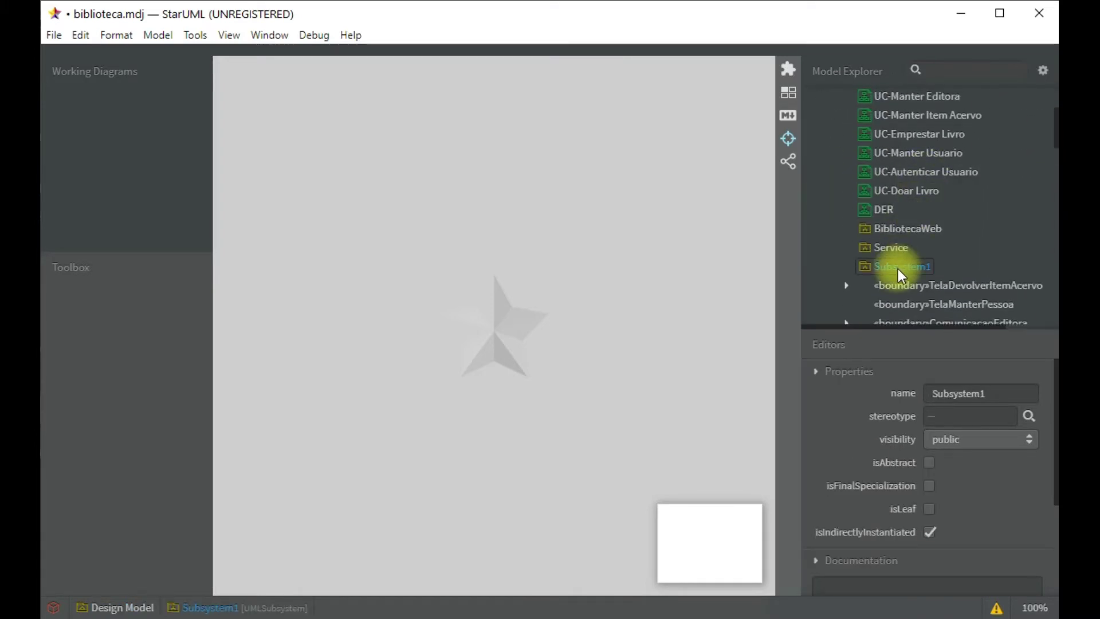
{"action": "double_click", "coordinate": [995, 393]}
{"action": "type", "text": "Cor"}
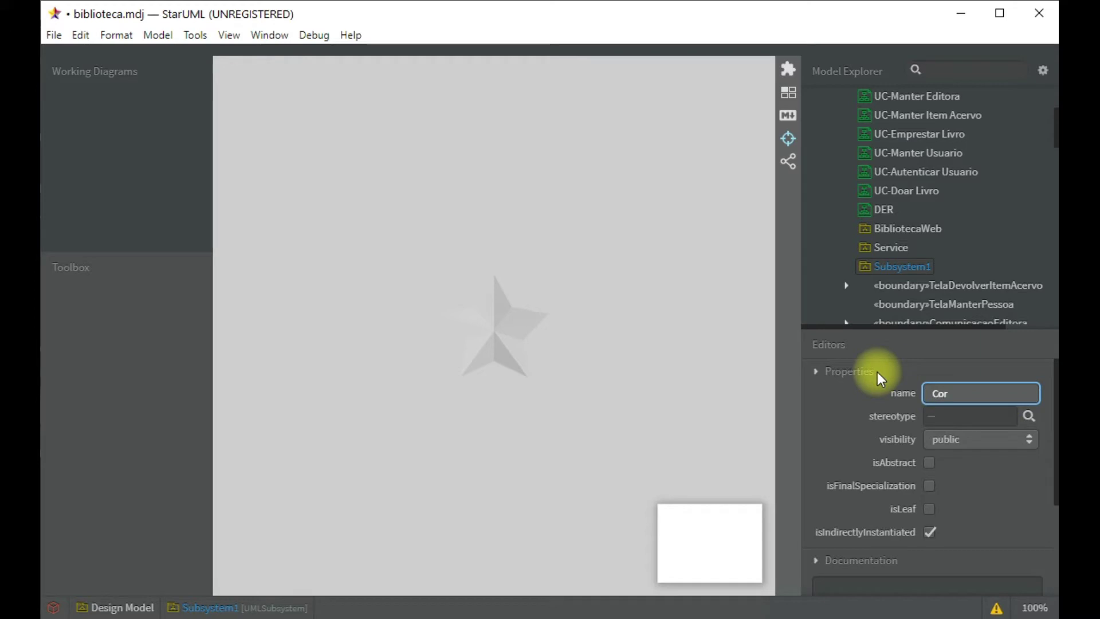
{"action": "key", "text": "Return"}
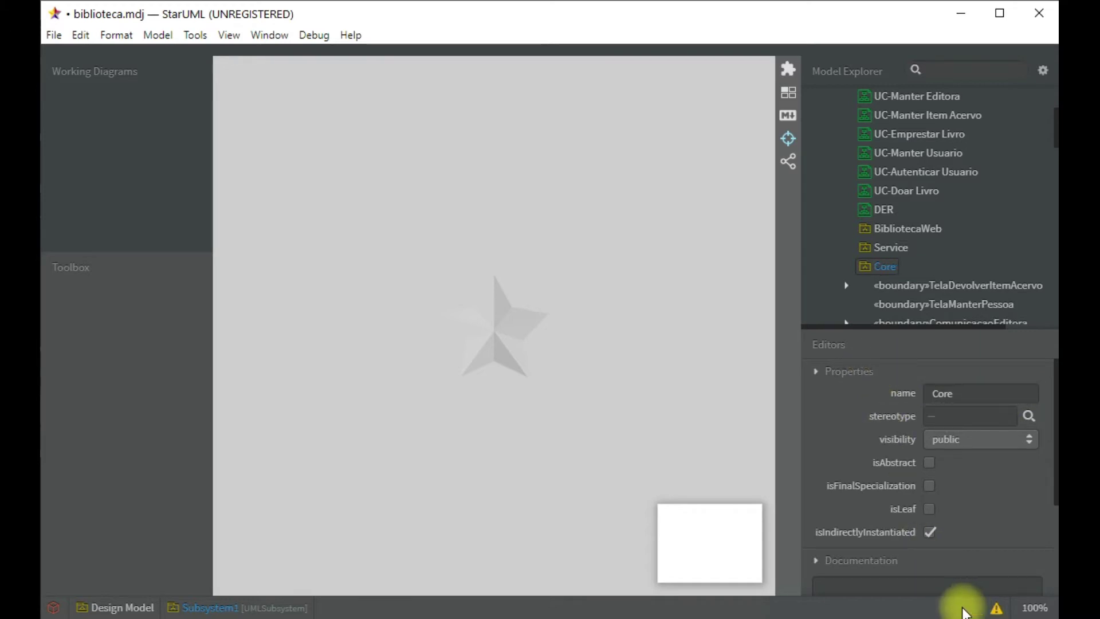
Clear the boundary stereotype of the Design Model's TelaDevolverItemAcervo and TelaManterPessoa classes
{"action": "scroll", "coordinate": [851, 234], "scroll_direction": "down", "scroll_amount": 2}
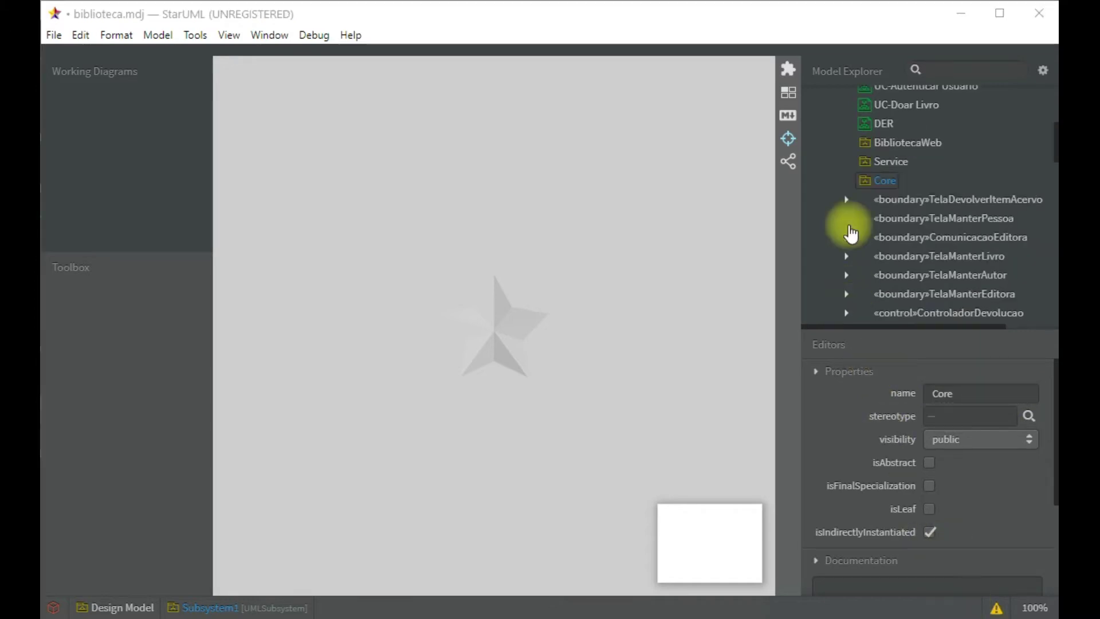
{"action": "left_click", "coordinate": [926, 200]}
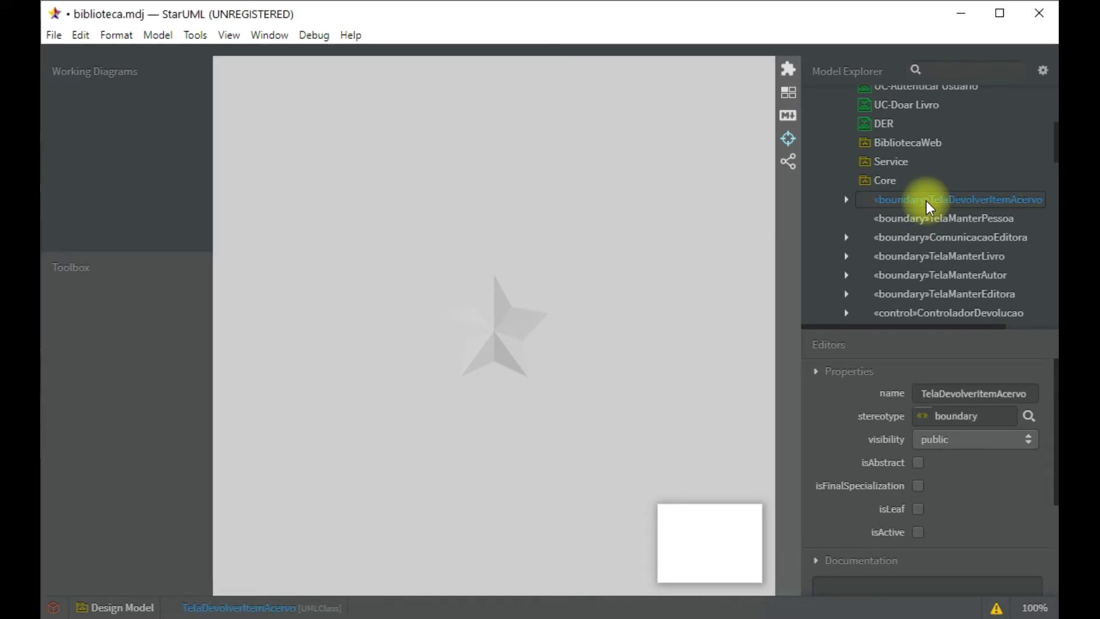
{"action": "double_click", "coordinate": [993, 418]}
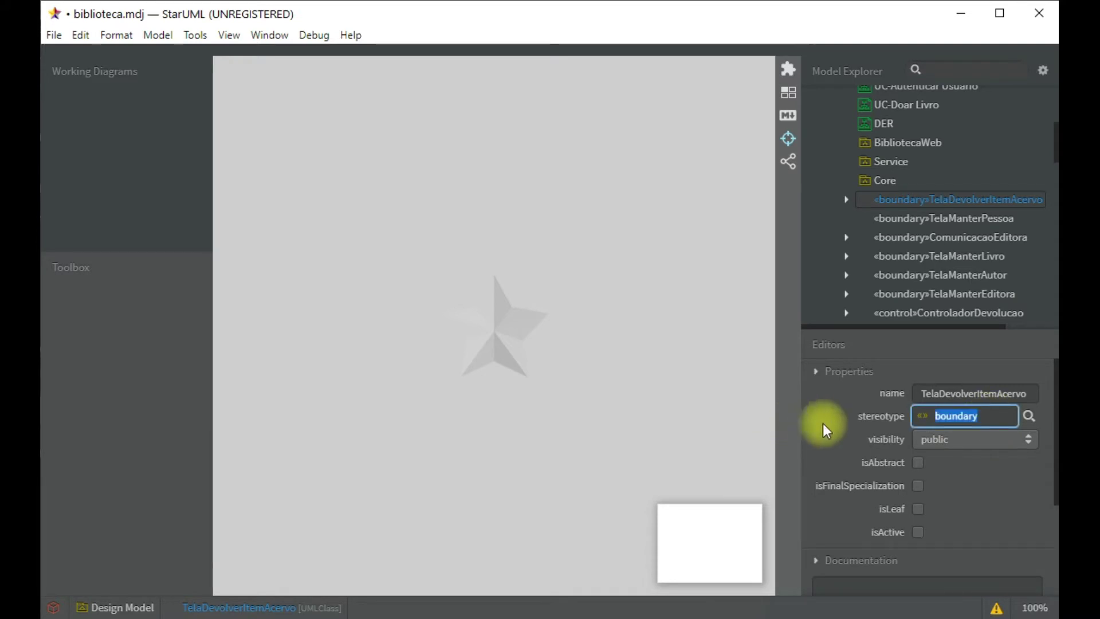
{"action": "key", "text": "BackSpace"}
{"action": "key", "text": "Return"}
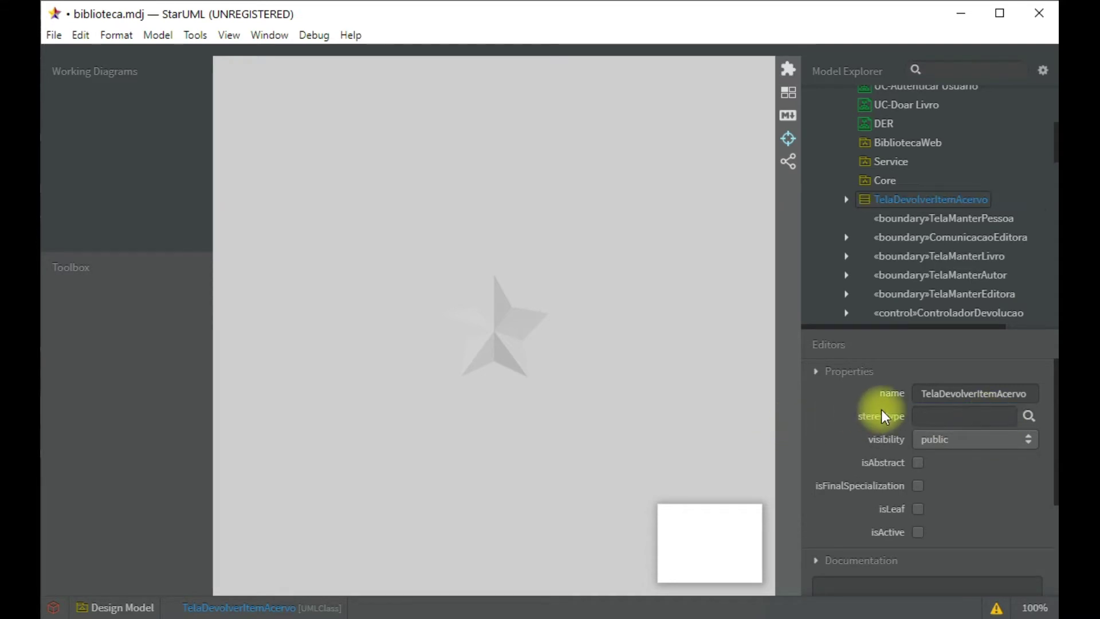
{"action": "left_click", "coordinate": [917, 221]}
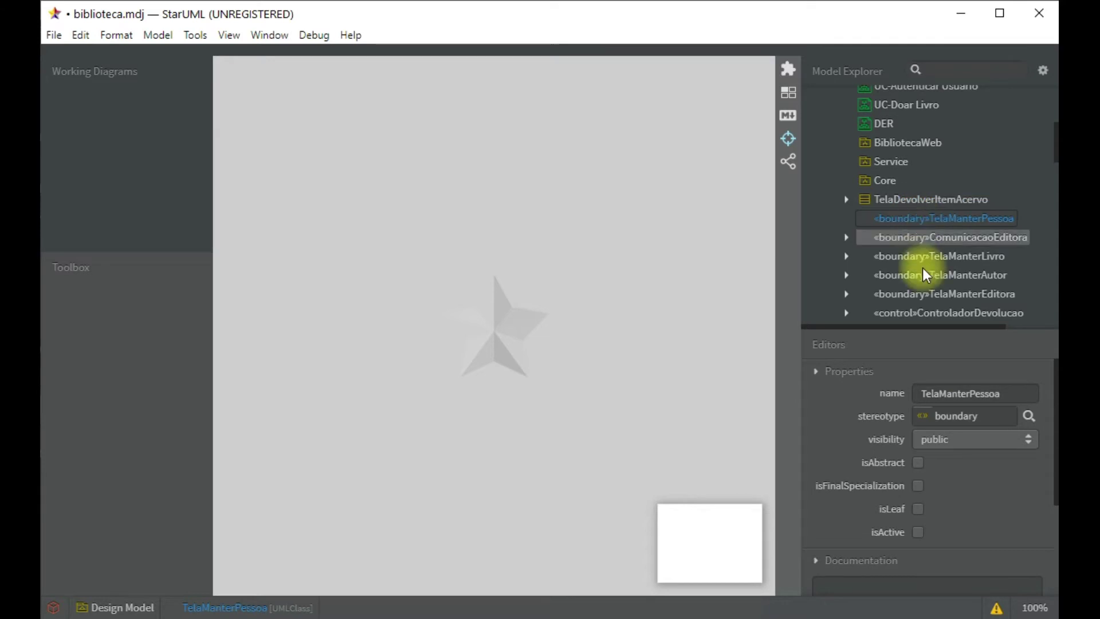
{"action": "left_click_drag", "start_coordinate": [982, 419], "coordinate": [868, 420]}
{"action": "key", "text": "BackSpace"}
{"action": "key", "text": "Return"}
Rename the TelaDevolverItemAcervo class as DevolverItemAcervoController
{"action": "left_click", "coordinate": [889, 198]}
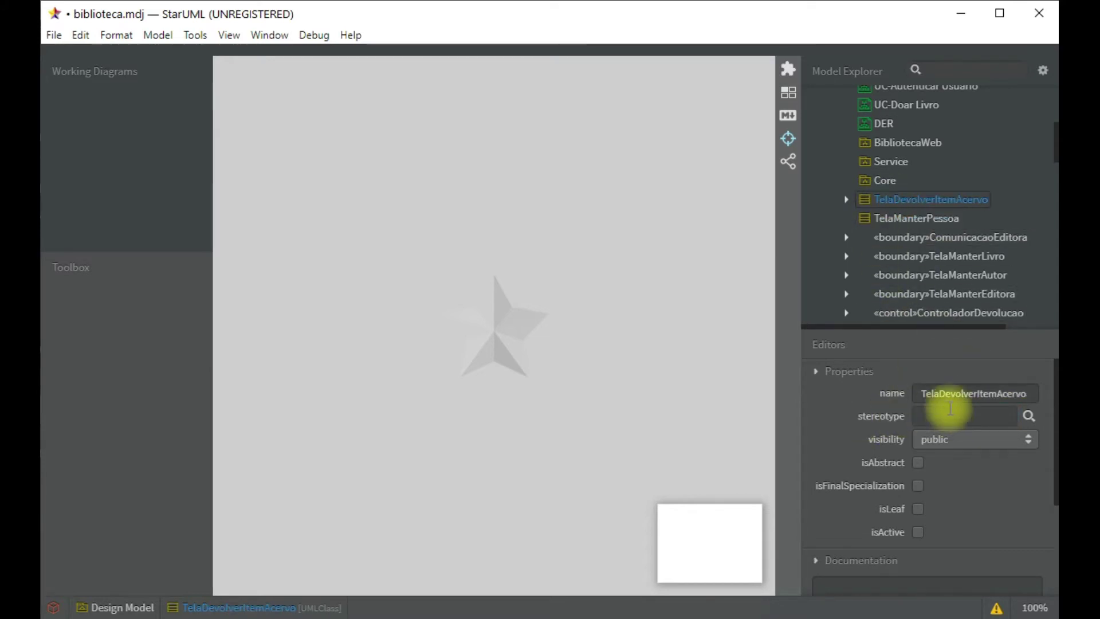
{"action": "left_click", "coordinate": [942, 393]}
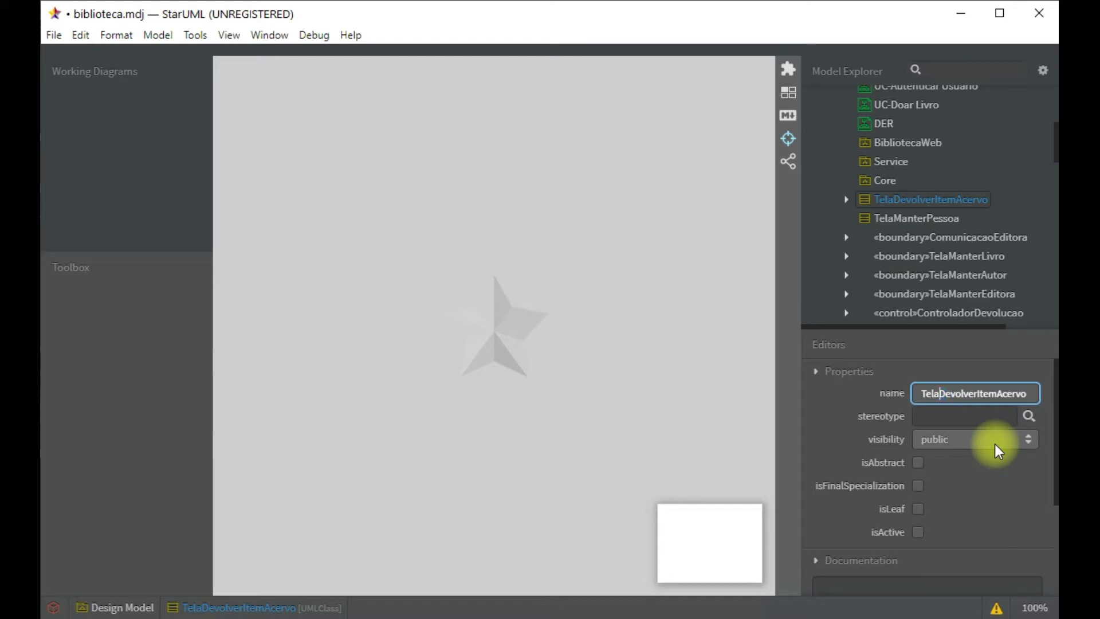
{"action": "key", "text": "BackSpace"}
{"action": "key", "text": "End"}
{"action": "type", "text": "Controller"}
{"action": "key", "text": "Return"}
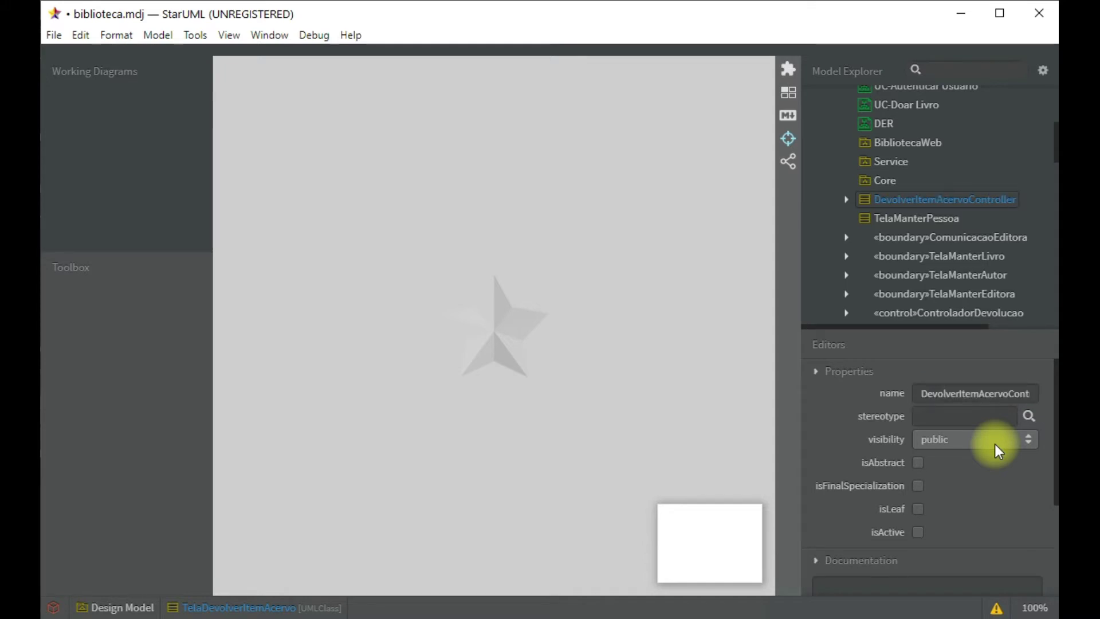
Rename the TelaManterPessoa class as PessoaController and select the ComunicacaoEditora boundary class
{"action": "left_click", "coordinate": [907, 216]}
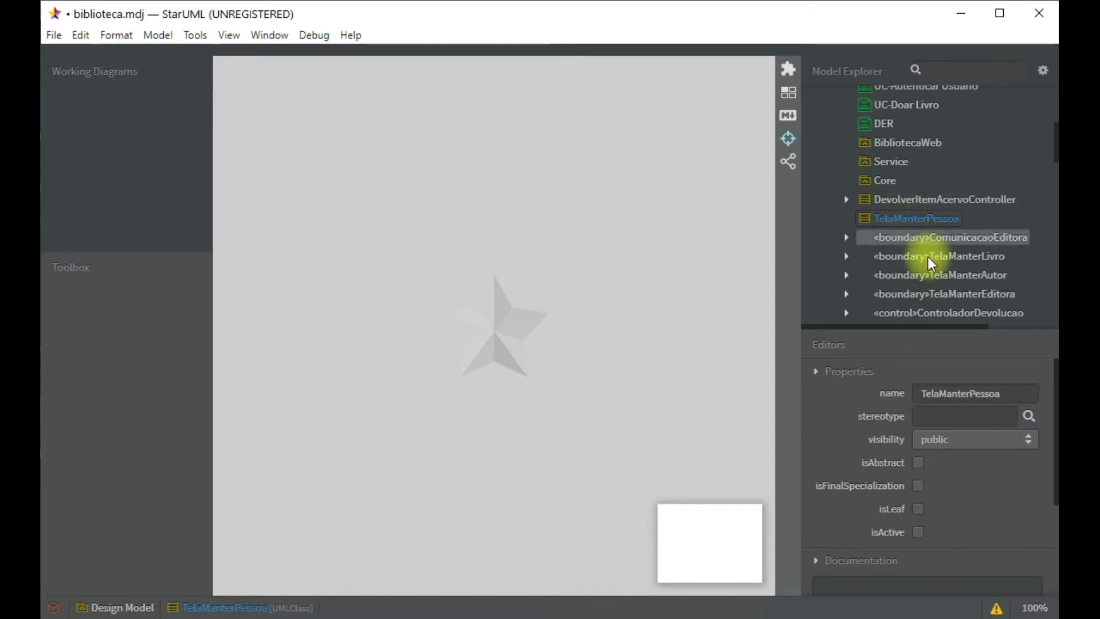
{"action": "left_click", "coordinate": [971, 394]}
{"action": "key", "text": "BackSpace"}
{"action": "key", "text": "End"}
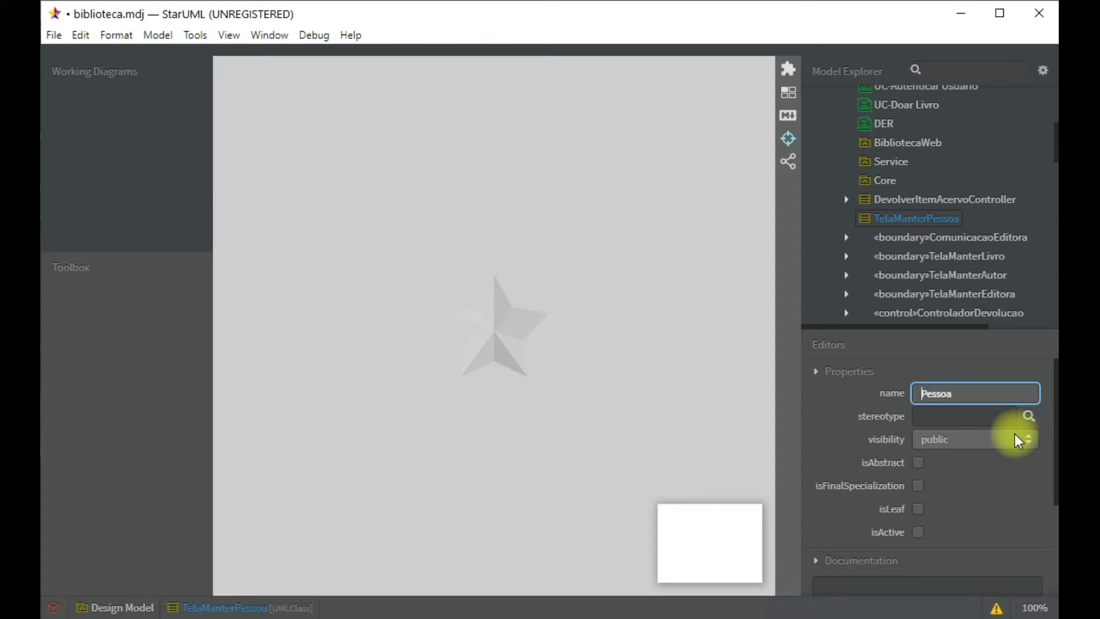
{"action": "type", "text": "Controller"}
{"action": "key", "text": "Return"}
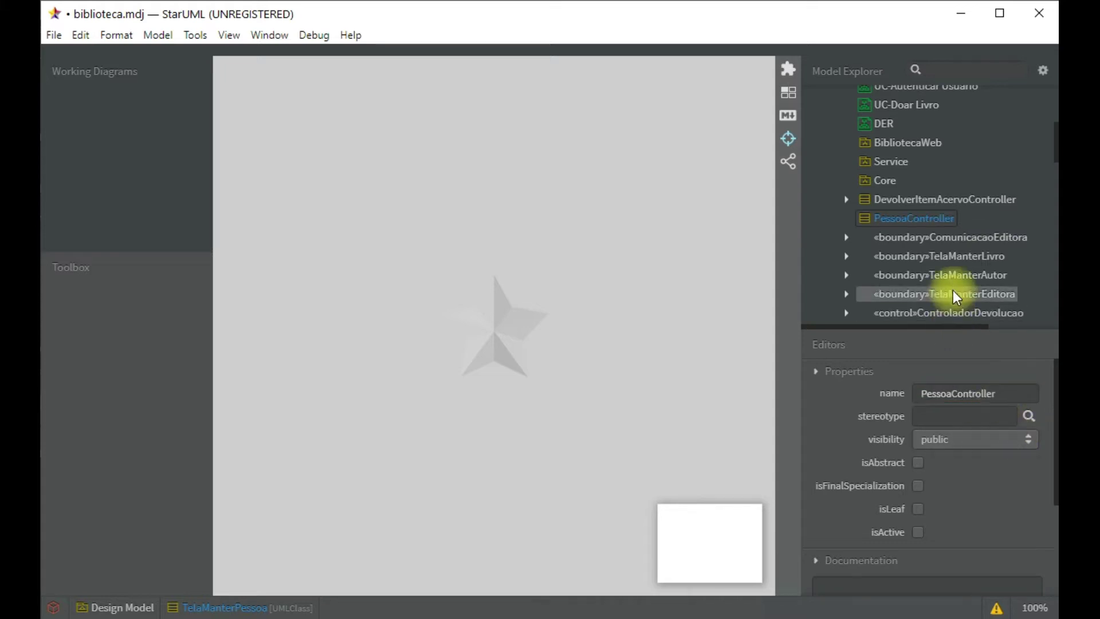
{"action": "left_click", "coordinate": [944, 258]}
{"action": "left_click", "coordinate": [935, 240]}
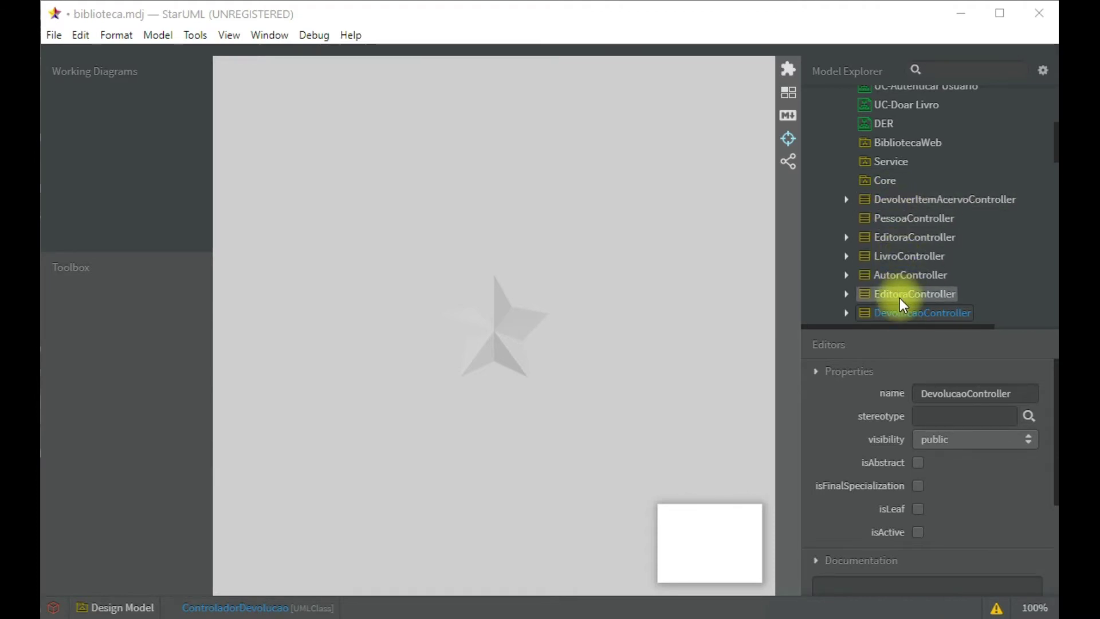
Move the DevolverItemAcervoController, PessoaController and first EditoraController classes into the BibliotecaWeb subsystem
{"action": "left_click_drag", "start_coordinate": [906, 196], "coordinate": [907, 143]}
{"action": "scroll", "coordinate": [910, 155], "scroll_direction": "down", "scroll_amount": 2}
{"action": "scroll", "coordinate": [919, 218], "scroll_direction": "up", "scroll_amount": 1}
{"action": "scroll", "coordinate": [921, 229], "scroll_direction": "up", "scroll_amount": 3}
{"action": "left_click_drag", "start_coordinate": [923, 243], "coordinate": [913, 165]}
{"action": "scroll", "coordinate": [926, 198], "scroll_direction": "up", "scroll_amount": 3}
{"action": "left_click_drag", "start_coordinate": [926, 240], "coordinate": [915, 152]}
{"action": "scroll", "coordinate": [914, 172], "scroll_direction": "down", "scroll_amount": 3}
{"action": "scroll", "coordinate": [920, 201], "scroll_direction": "up", "scroll_amount": 3}
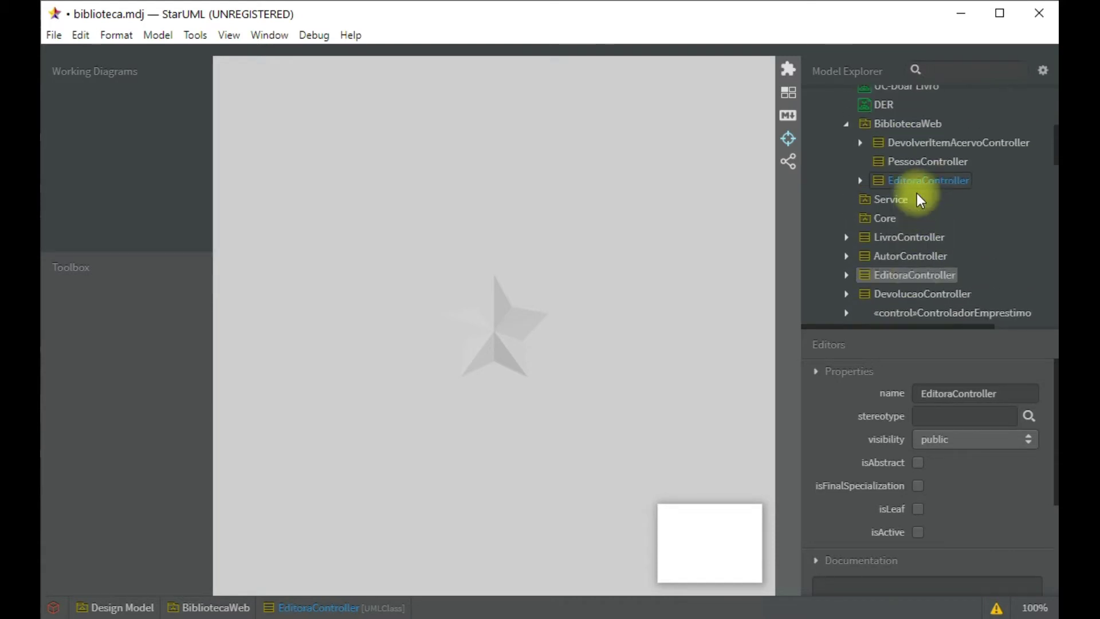
Move the LivroController and AutorController classes into the BibliotecaWeb subsystem
{"action": "left_click_drag", "start_coordinate": [909, 235], "coordinate": [926, 128]}
{"action": "scroll", "coordinate": [929, 200], "scroll_direction": "down", "scroll_amount": 2}
{"action": "scroll", "coordinate": [928, 218], "scroll_direction": "up", "scroll_amount": 3}
{"action": "left_click_drag", "start_coordinate": [925, 236], "coordinate": [924, 113]}
{"action": "scroll", "coordinate": [924, 198], "scroll_direction": "down", "scroll_amount": 2}
{"action": "scroll", "coordinate": [923, 243], "scroll_direction": "up", "scroll_amount": 3}
{"action": "scroll", "coordinate": [927, 275], "scroll_direction": "down", "scroll_amount": 2}
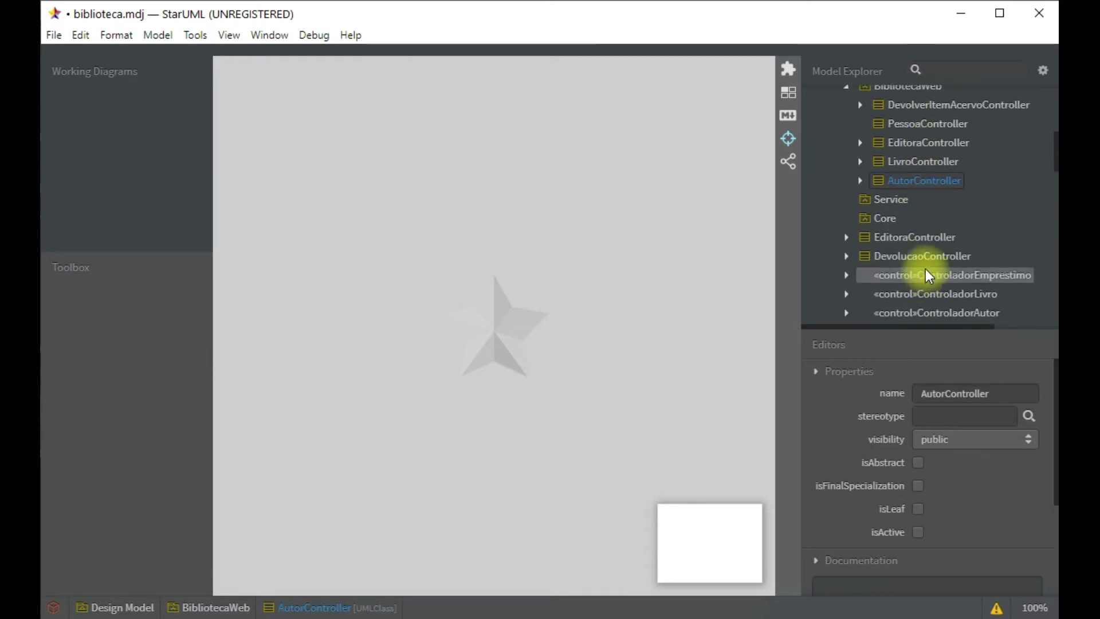
Move the remaining EditoraController and the DevolucaoController classes into the BibliotecaWeb subsystem
{"action": "left_click_drag", "start_coordinate": [932, 235], "coordinate": [933, 91]}
{"action": "scroll", "coordinate": [939, 127], "scroll_direction": "down", "scroll_amount": 2}
{"action": "scroll", "coordinate": [940, 204], "scroll_direction": "down", "scroll_amount": 1}
{"action": "scroll", "coordinate": [937, 231], "scroll_direction": "up", "scroll_amount": 2}
{"action": "left_click_drag", "start_coordinate": [938, 232], "coordinate": [897, 91]}
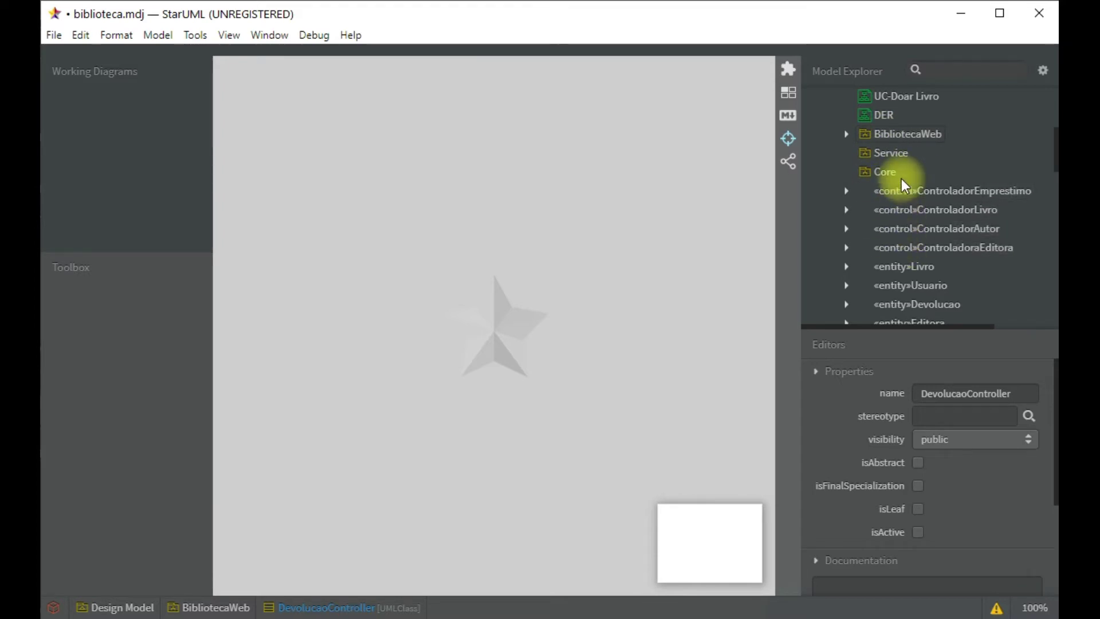
Rename the ControladorEmprestimo class as EmprestimoService and clear its control stereotype
{"action": "left_click", "coordinate": [917, 191]}
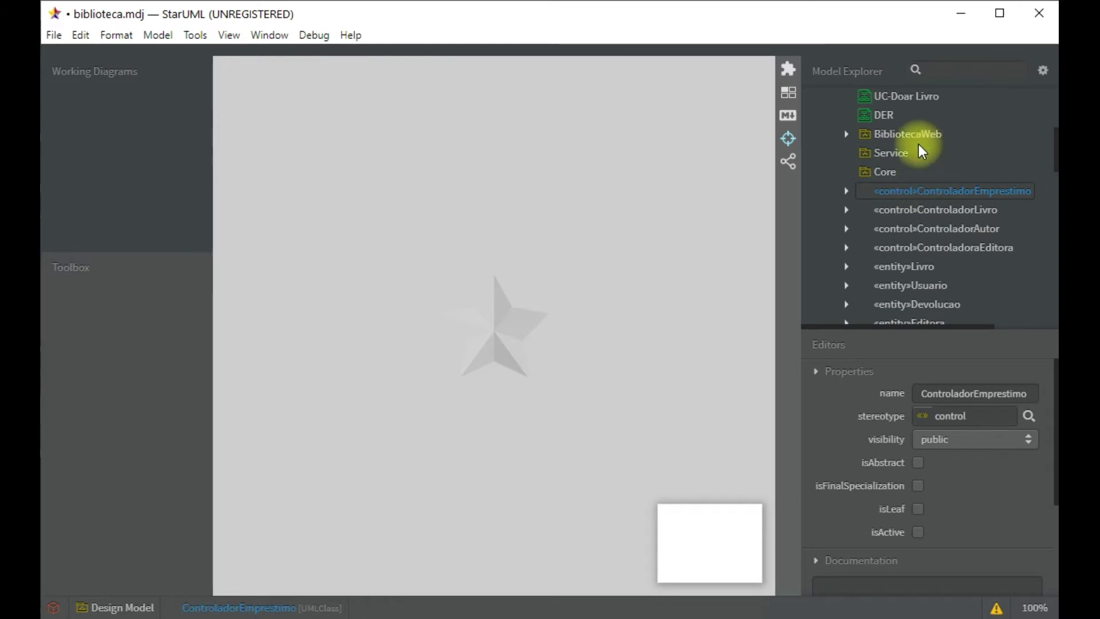
{"action": "left_click", "coordinate": [977, 395]}
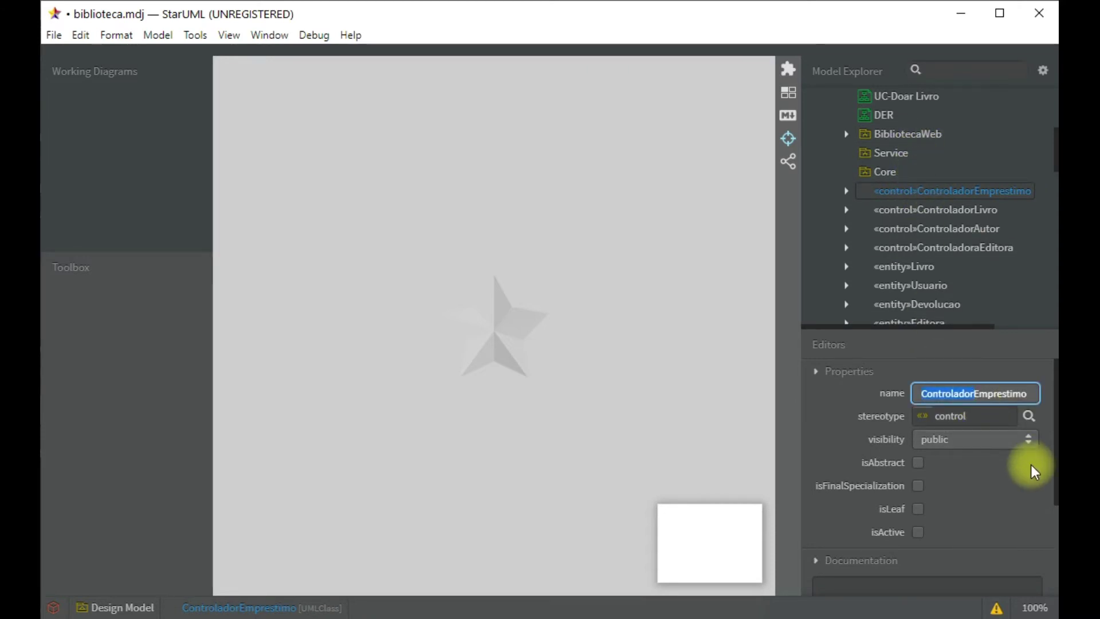
{"action": "key", "text": "BackSpace"}
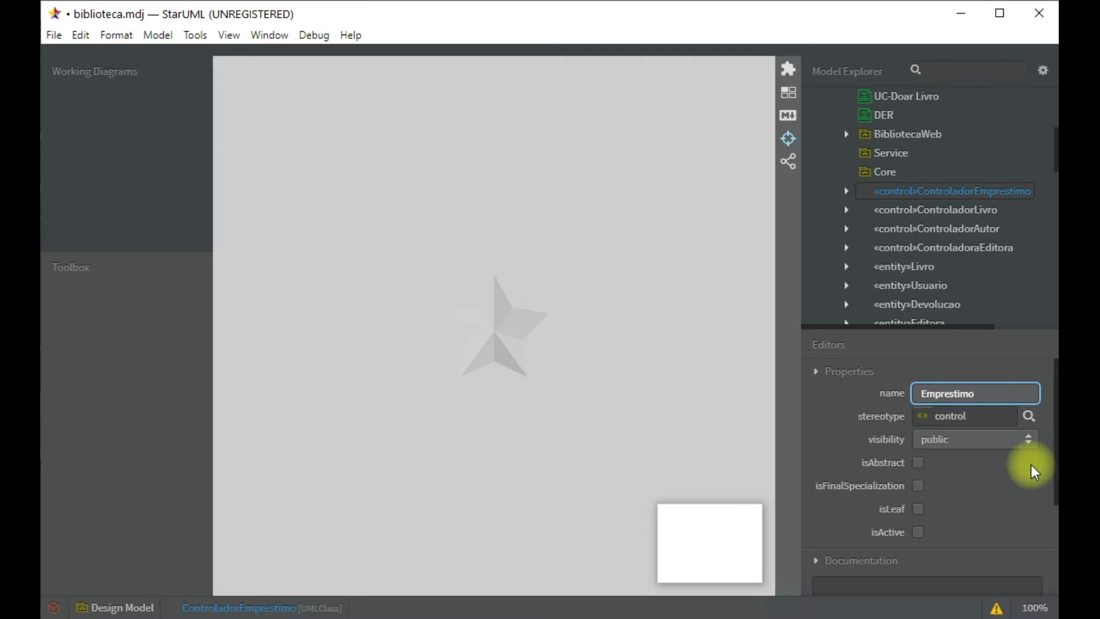
{"action": "type", "text": "Service"}
{"action": "key", "text": "Return"}
{"action": "double_click", "coordinate": [964, 417]}
{"action": "key", "text": "BackSpace"}
{"action": "key", "text": "Return"}
Rename the ControladorLivro class as LivroService and clear its control stereotype
{"action": "left_click", "coordinate": [938, 210]}
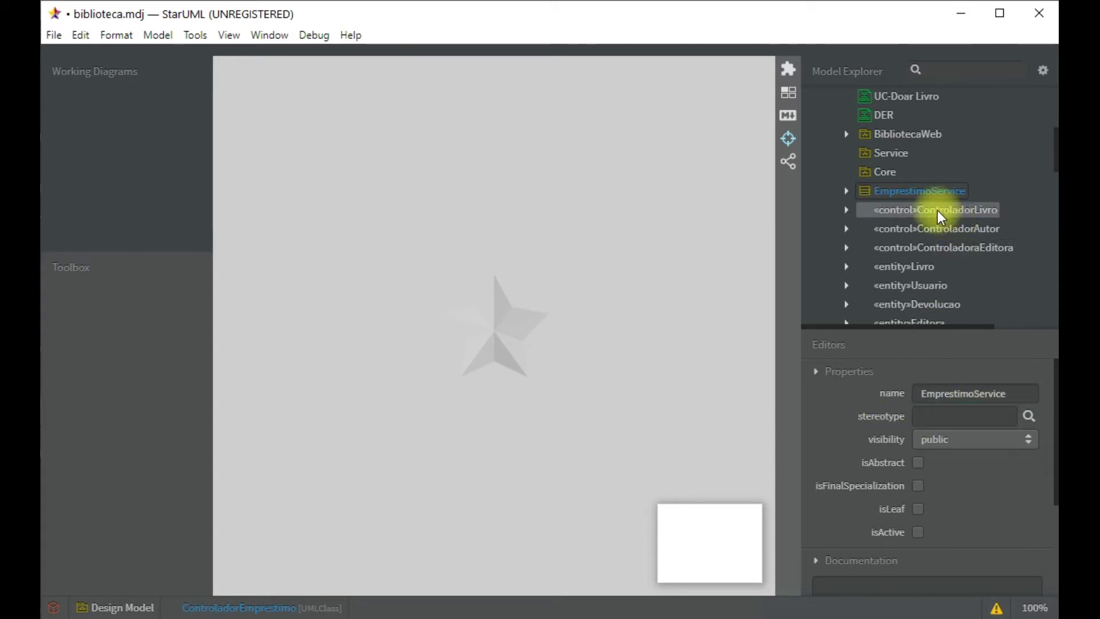
{"action": "left_click", "coordinate": [976, 392]}
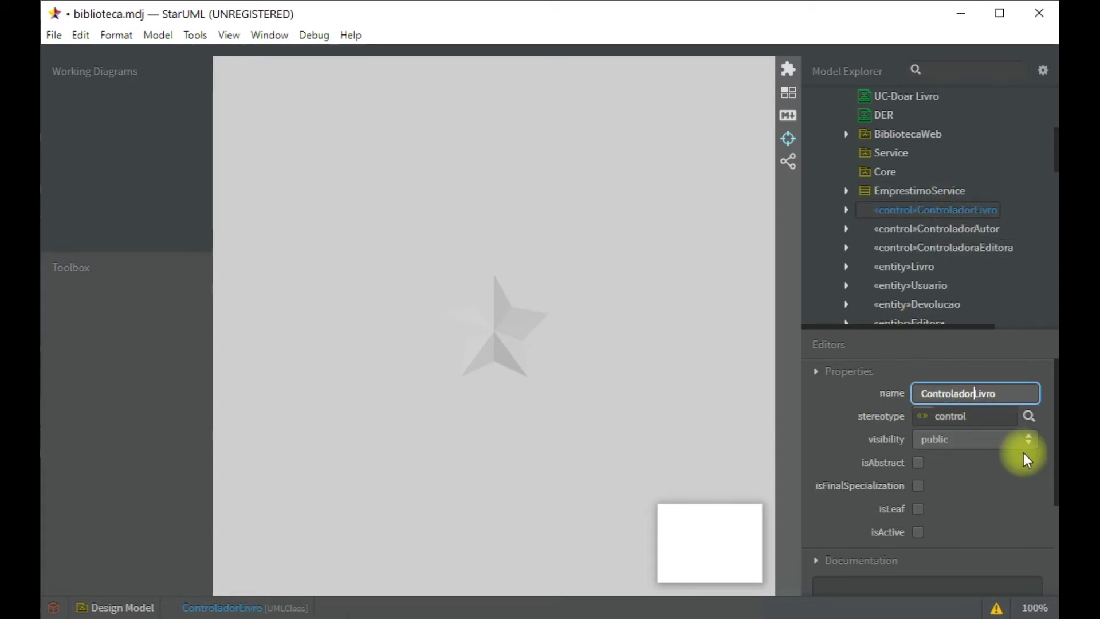
{"action": "key", "text": "shift+Home"}
{"action": "key", "text": "BackSpace"}
{"action": "key", "text": "End"}
{"action": "type", "text": "Service"}
{"action": "key", "text": "Return"}
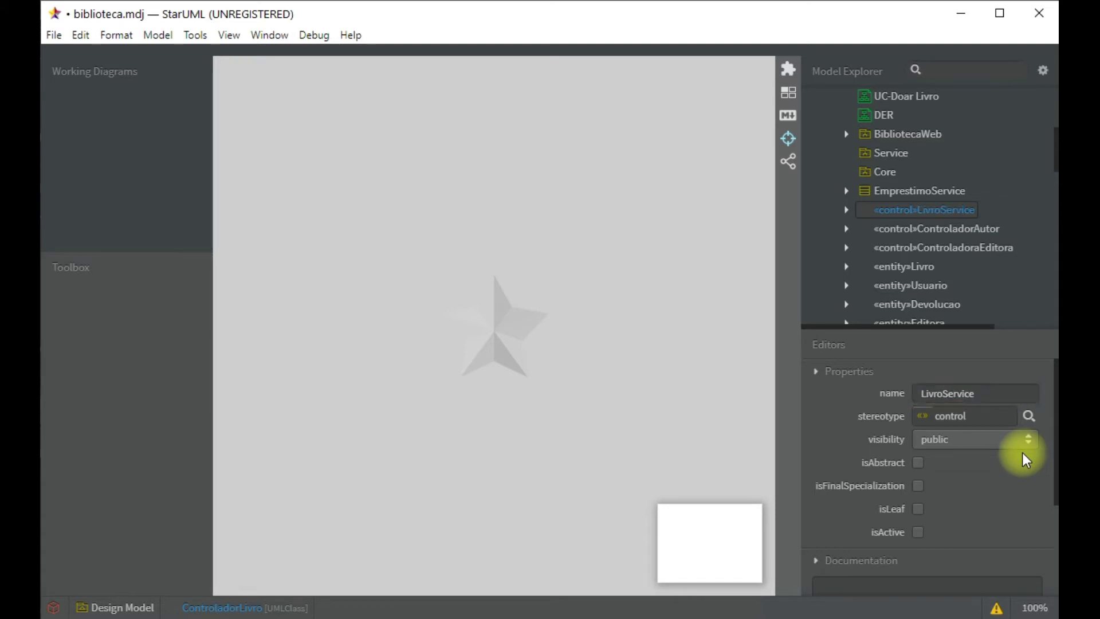
{"action": "left_click", "coordinate": [974, 416]}
{"action": "key", "text": "BackSpace"}
{"action": "key", "text": "Return"}
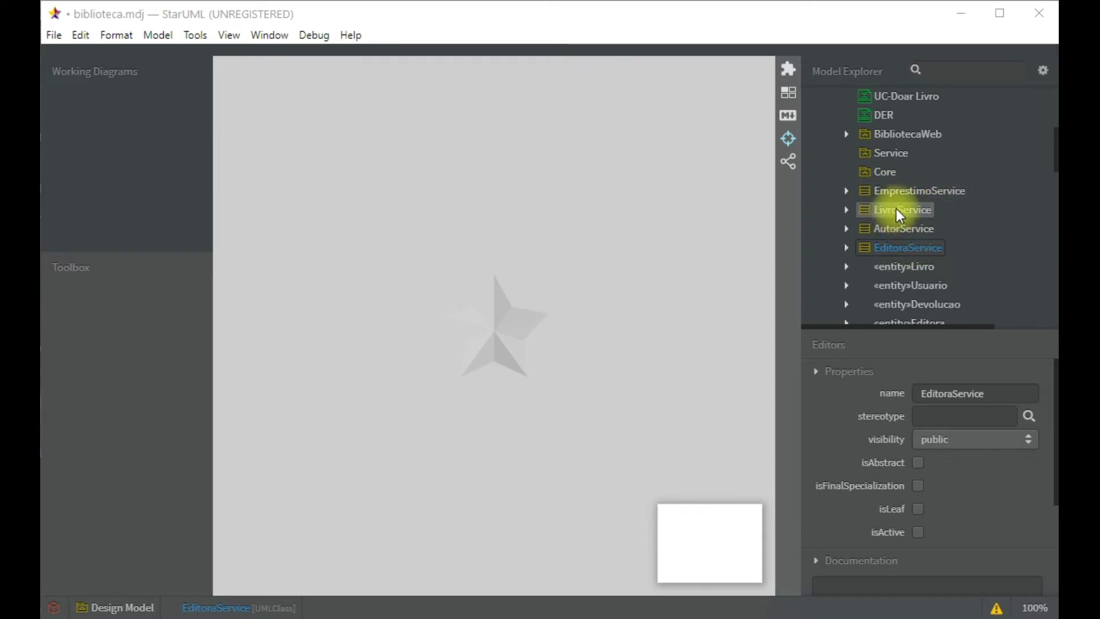
Move the EmprestimoService, LivroService, AutorService and EditoraService classes into the Service subsystem
{"action": "left_click_drag", "start_coordinate": [893, 194], "coordinate": [893, 154]}
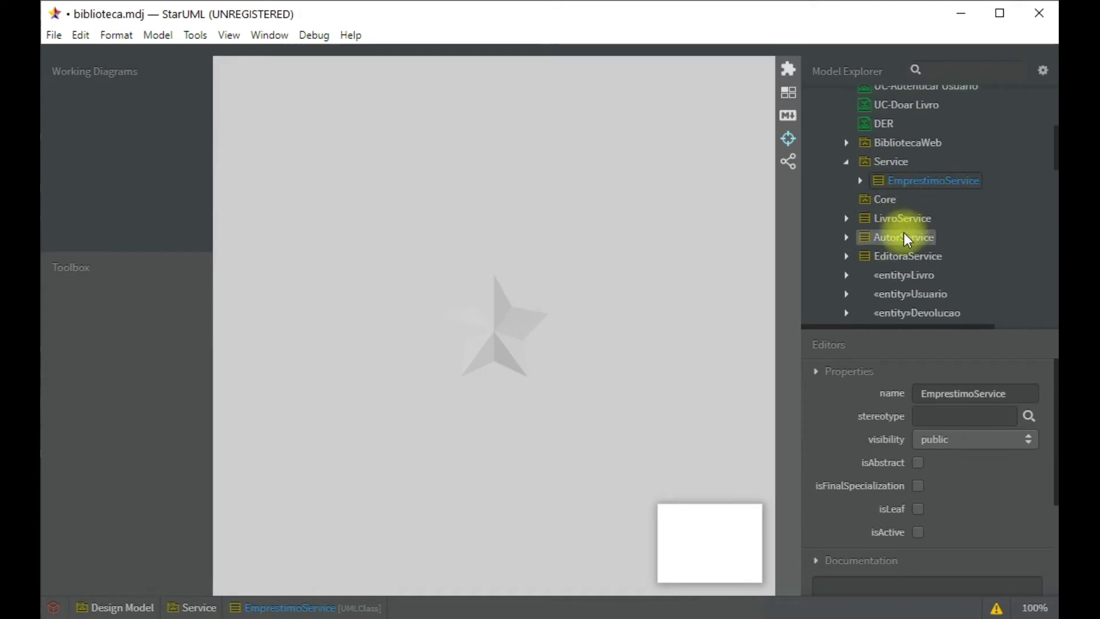
{"action": "left_click_drag", "start_coordinate": [896, 217], "coordinate": [900, 170]}
{"action": "left_click_drag", "start_coordinate": [909, 221], "coordinate": [898, 155]}
{"action": "scroll", "coordinate": [913, 177], "scroll_direction": "down", "scroll_amount": 3}
{"action": "scroll", "coordinate": [913, 226], "scroll_direction": "up", "scroll_amount": 3}
{"action": "left_click_drag", "start_coordinate": [914, 221], "coordinate": [892, 106]}
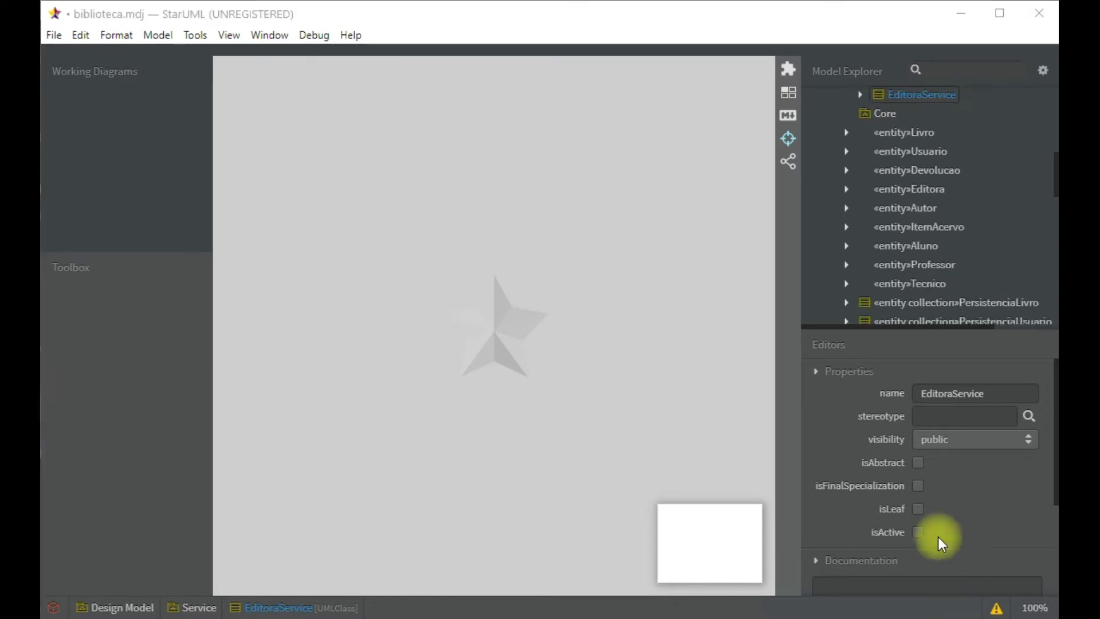
Clear the entity stereotype from the Livro, Usuario, Devolucao and Editora classes
{"action": "left_click", "coordinate": [900, 140]}
{"action": "left_click_drag", "start_coordinate": [970, 421], "coordinate": [887, 423]}
{"action": "key", "text": "BackSpace"}
{"action": "left_click", "coordinate": [917, 152]}
{"action": "left_click_drag", "start_coordinate": [966, 417], "coordinate": [912, 417]}
{"action": "key", "text": "BackSpace"}
{"action": "left_click", "coordinate": [897, 171]}
{"action": "key", "text": "BackSpace"}
{"action": "left_click_drag", "start_coordinate": [965, 417], "coordinate": [890, 418]}
{"action": "key", "text": "BackSpace"}
Clear the entity stereotype from the ItemAcervo and Autor classes
{"action": "left_click", "coordinate": [915, 212]}
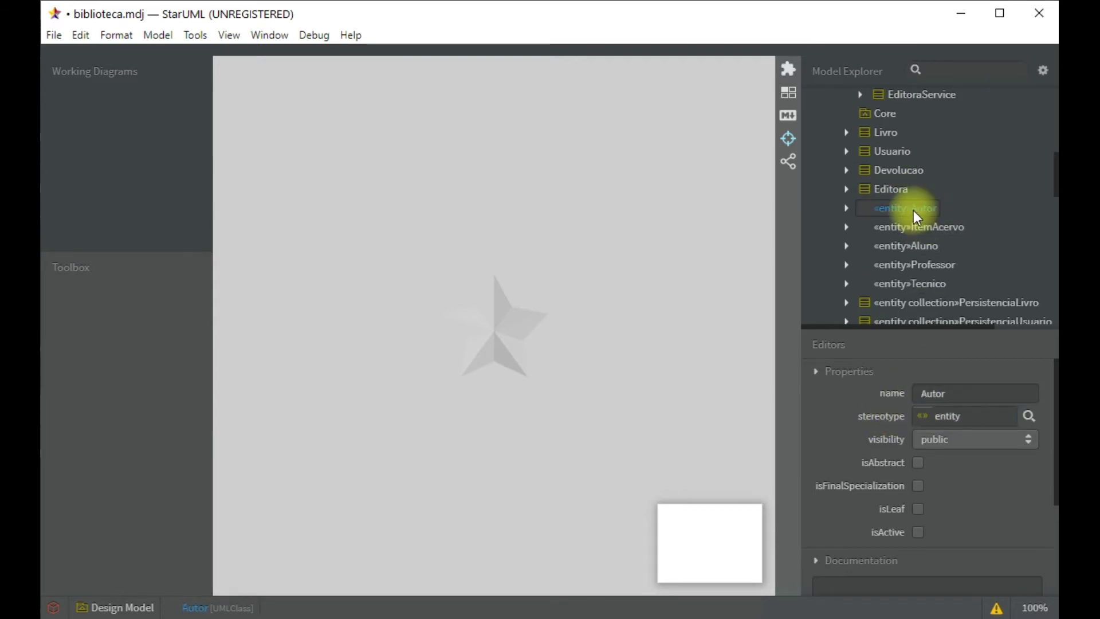
{"action": "left_click", "coordinate": [918, 230]}
{"action": "left_click_drag", "start_coordinate": [970, 416], "coordinate": [917, 417]}
{"action": "key", "text": "BackSpace"}
{"action": "left_click", "coordinate": [902, 249]}
{"action": "left_click", "coordinate": [909, 198]}
{"action": "left_click", "coordinate": [909, 210]}
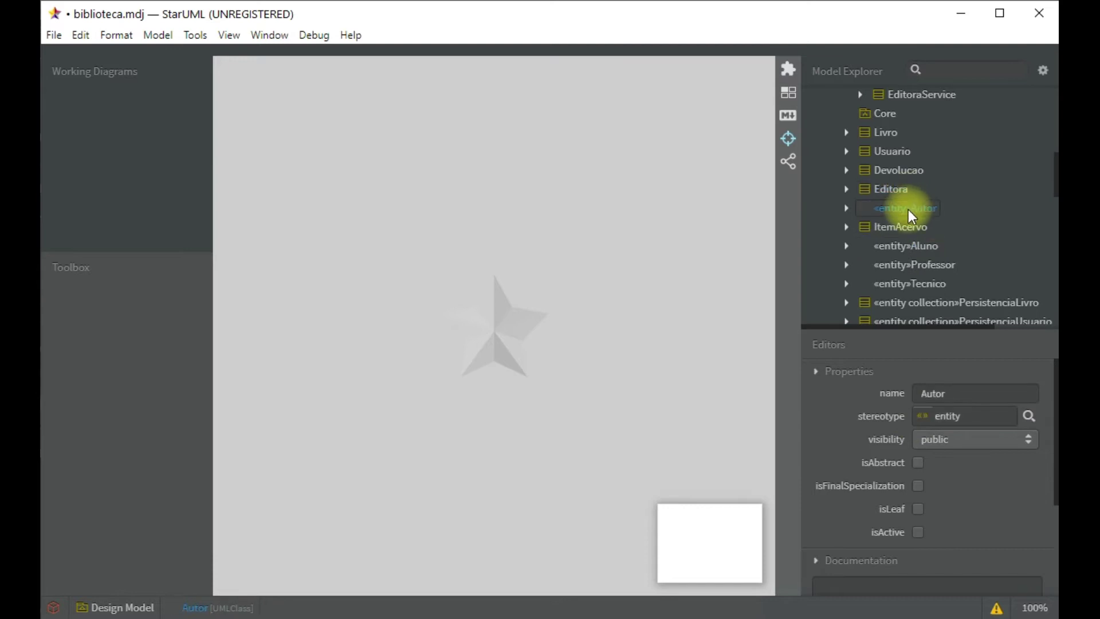
{"action": "left_click_drag", "start_coordinate": [969, 417], "coordinate": [921, 418]}
{"action": "key", "text": "BackSpace"}
Clear the entity stereotype from the Aluno, Professor and Tecnico classes
{"action": "left_click", "coordinate": [903, 247]}
{"action": "left_click_drag", "start_coordinate": [969, 417], "coordinate": [928, 418]}
{"action": "key", "text": "BackSpace"}
{"action": "left_click", "coordinate": [914, 264]}
{"action": "key", "text": "BackSpace"}
{"action": "left_click", "coordinate": [909, 283]}
{"action": "key", "text": "BackSpace"}
{"action": "left_click", "coordinate": [900, 263]}
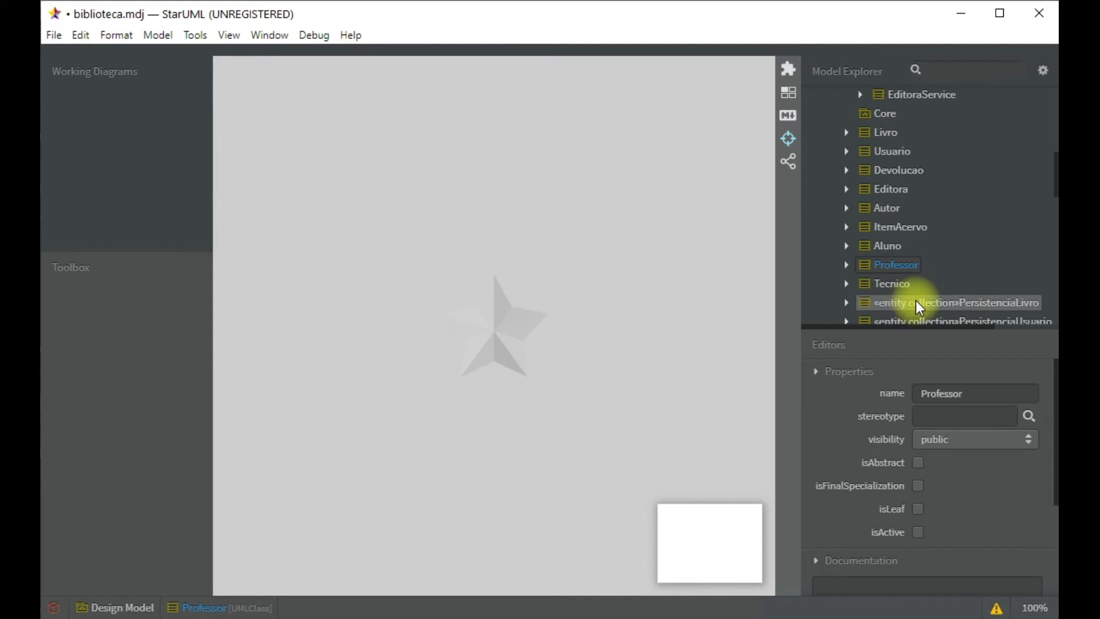
Rename the PersistenciaAutor entity collection class as BibliotecaContext
{"action": "scroll", "coordinate": [916, 300], "scroll_direction": "down", "scroll_amount": 3}
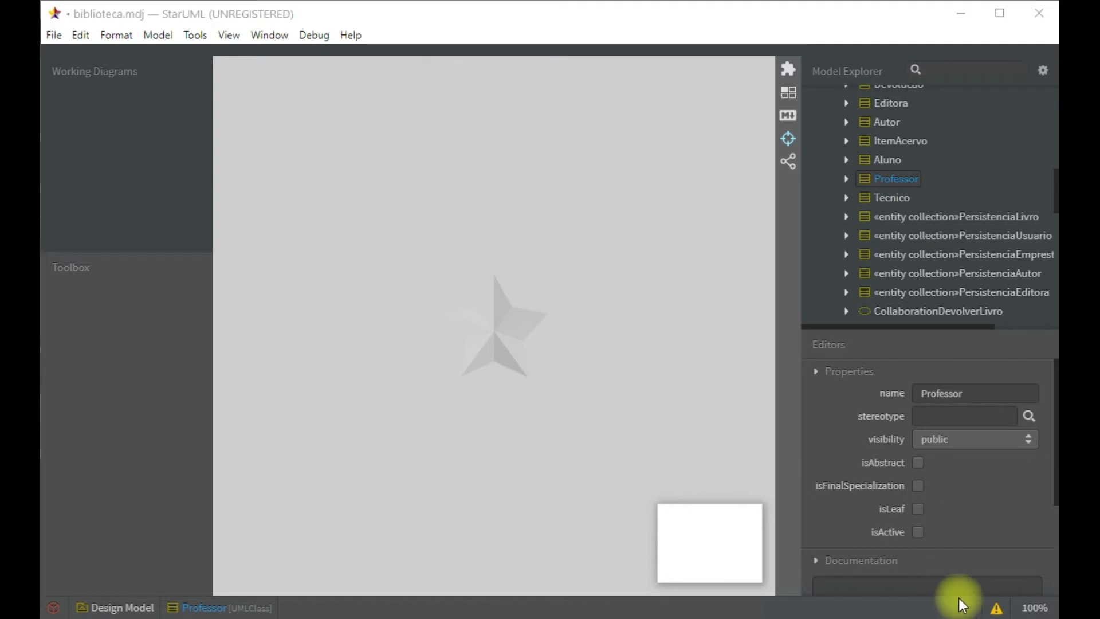
{"action": "left_click", "coordinate": [957, 275]}
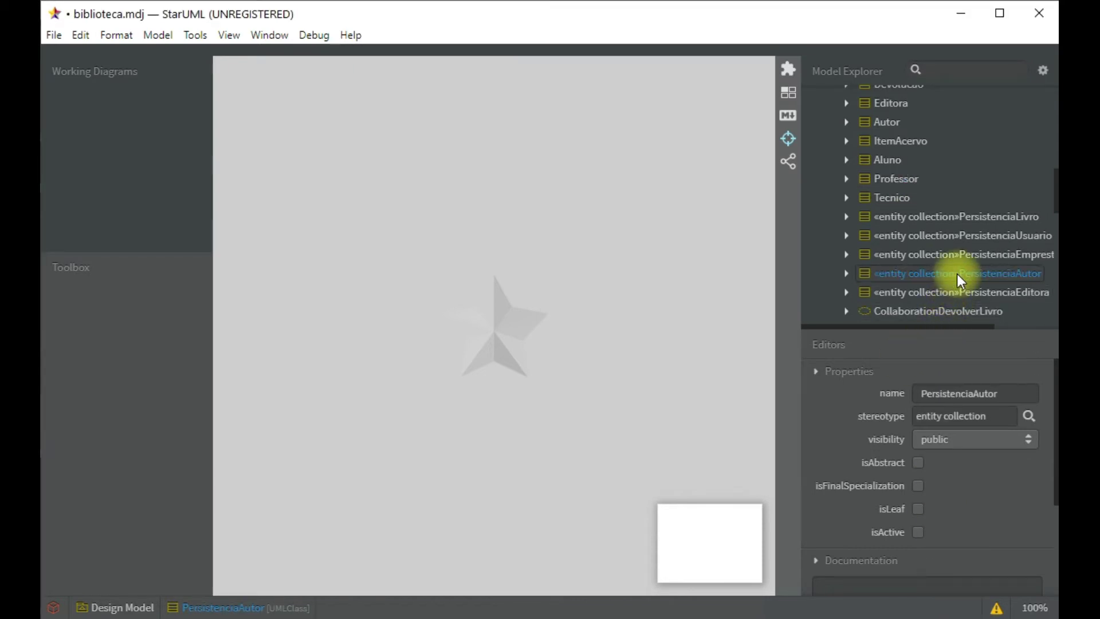
{"action": "left_click", "coordinate": [978, 394]}
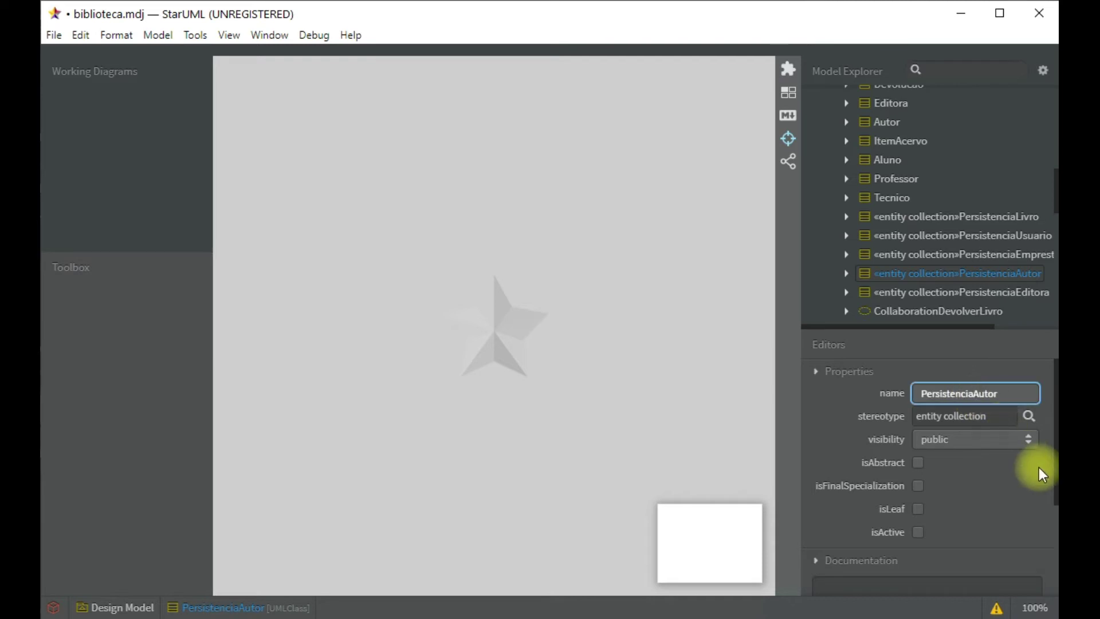
{"action": "key", "text": "ctrl+BackSpace"}
{"action": "type", "text": "BibliotecaContext"}
{"action": "key", "text": "Return"}
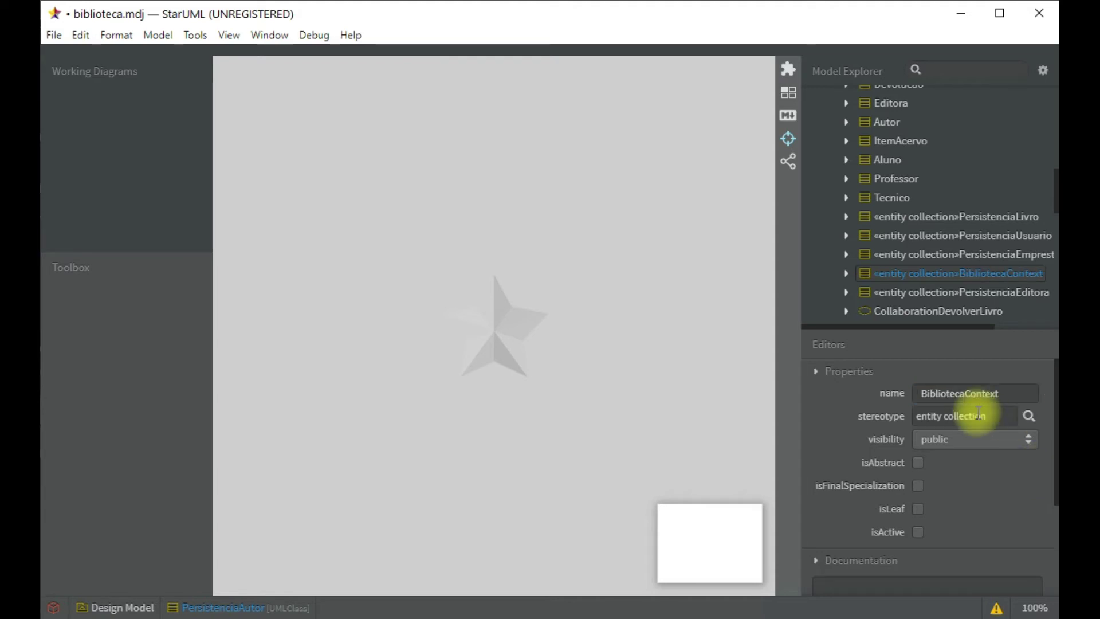
Delete the Livro, Usuario, Emprestimo and Editora persistence classes from the model, keeping BibliotecaContext
{"action": "left_click", "coordinate": [907, 222]}
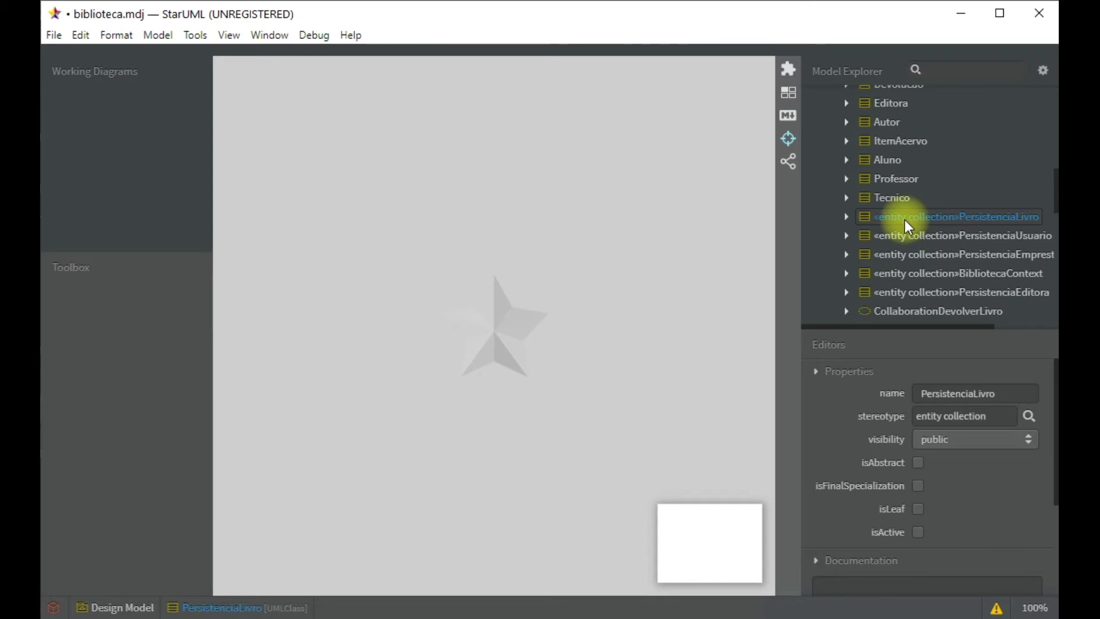
{"action": "key", "text": "Delete"}
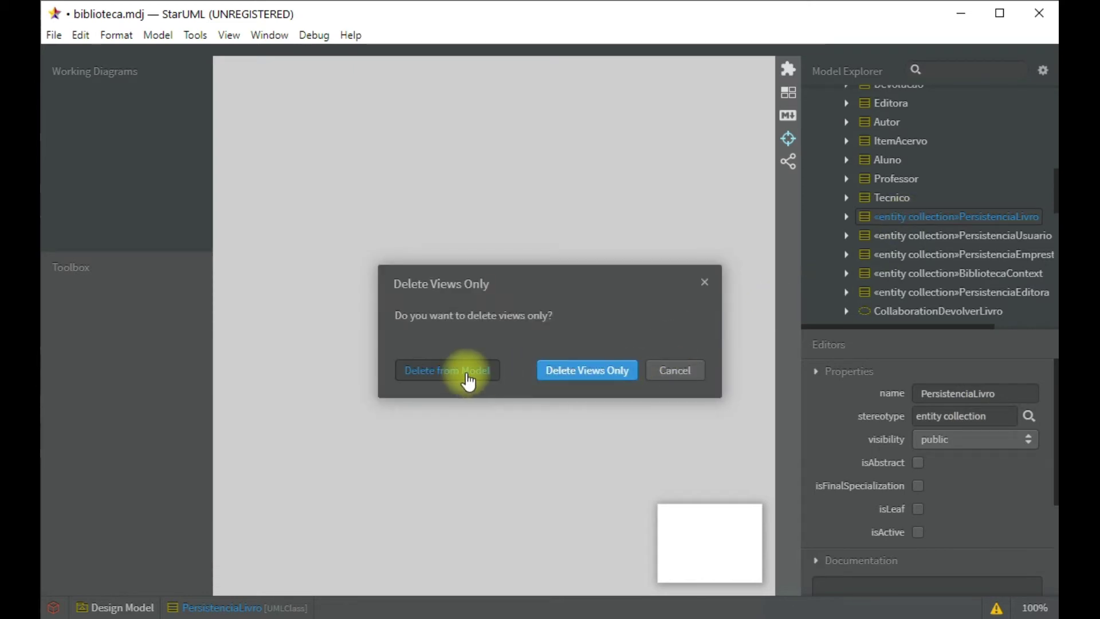
{"action": "left_click", "coordinate": [468, 381]}
{"action": "left_click", "coordinate": [890, 217]}
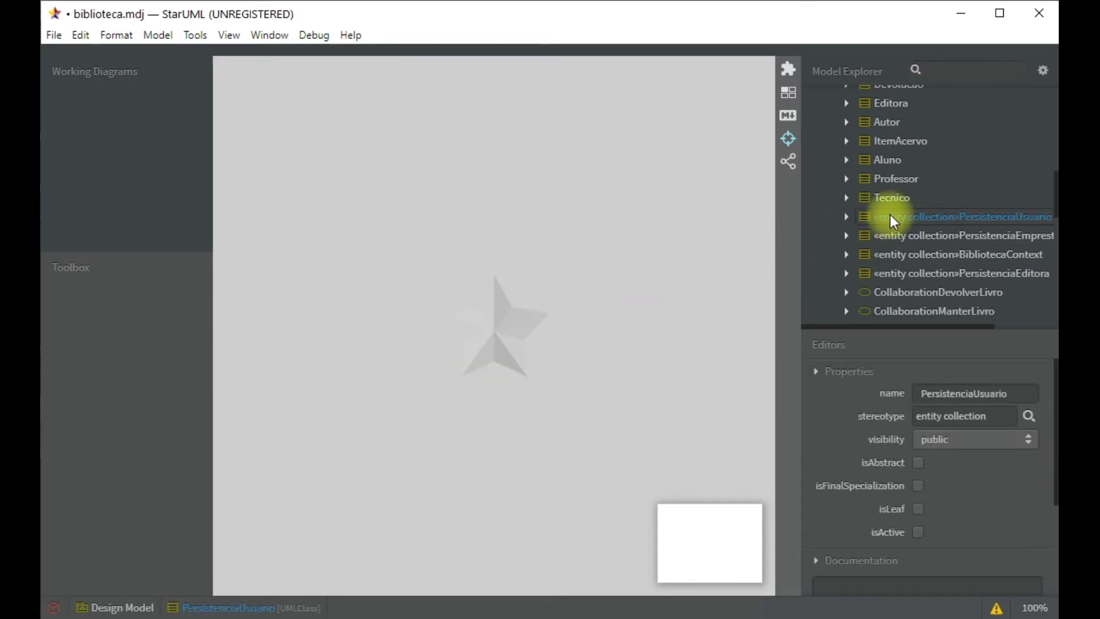
{"action": "left_click", "coordinate": [917, 235]}
{"action": "key", "text": "Delete"}
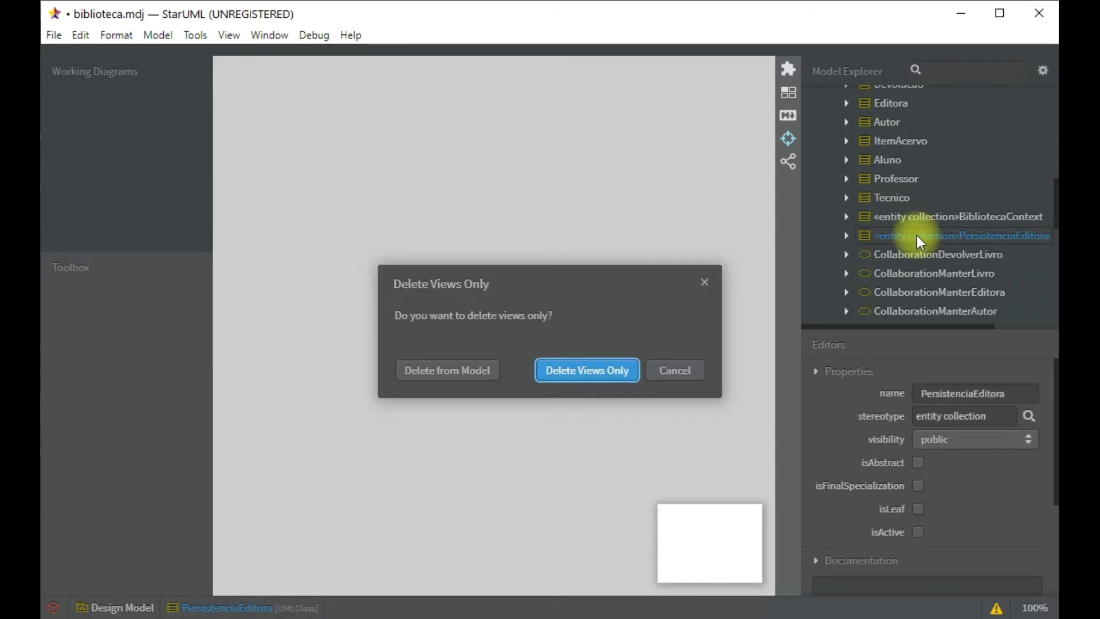
{"action": "left_click", "coordinate": [470, 372]}
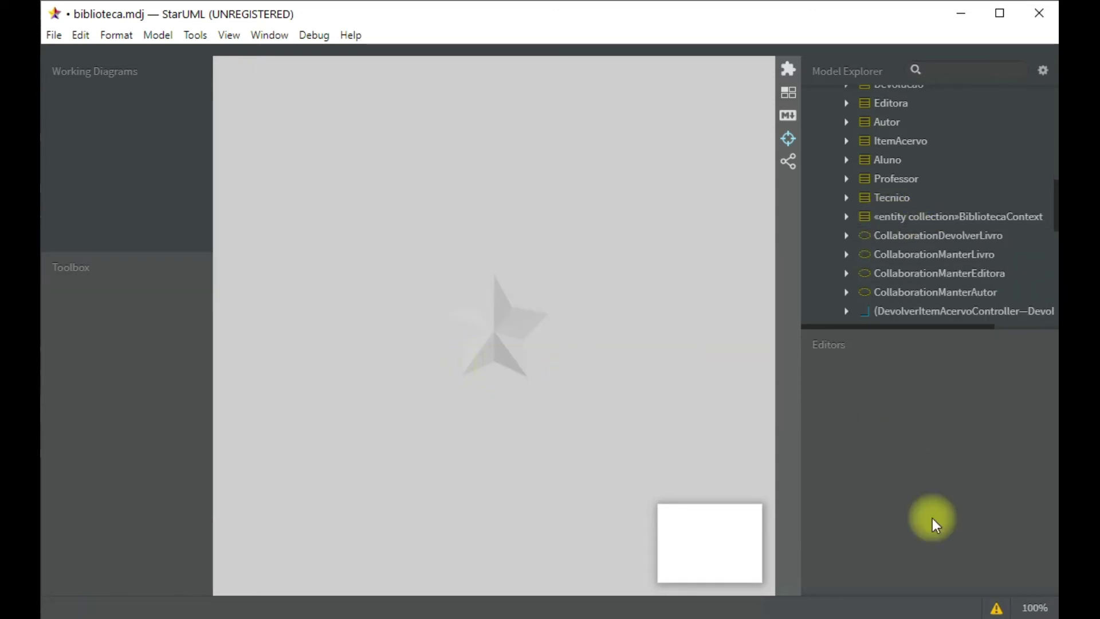
Move the Livro, Usuario and Devolucao classes into the Core subsystem
{"action": "left_click_drag", "start_coordinate": [883, 221], "coordinate": [888, 200]}
{"action": "left_click_drag", "start_coordinate": [890, 118], "coordinate": [887, 252]}
{"action": "scroll", "coordinate": [886, 256], "scroll_direction": "up", "scroll_amount": 2}
{"action": "left_click_drag", "start_coordinate": [898, 199], "coordinate": [887, 146]}
{"action": "scroll", "coordinate": [894, 182], "scroll_direction": "down", "scroll_amount": 3}
{"action": "scroll", "coordinate": [890, 160], "scroll_direction": "up", "scroll_amount": 3}
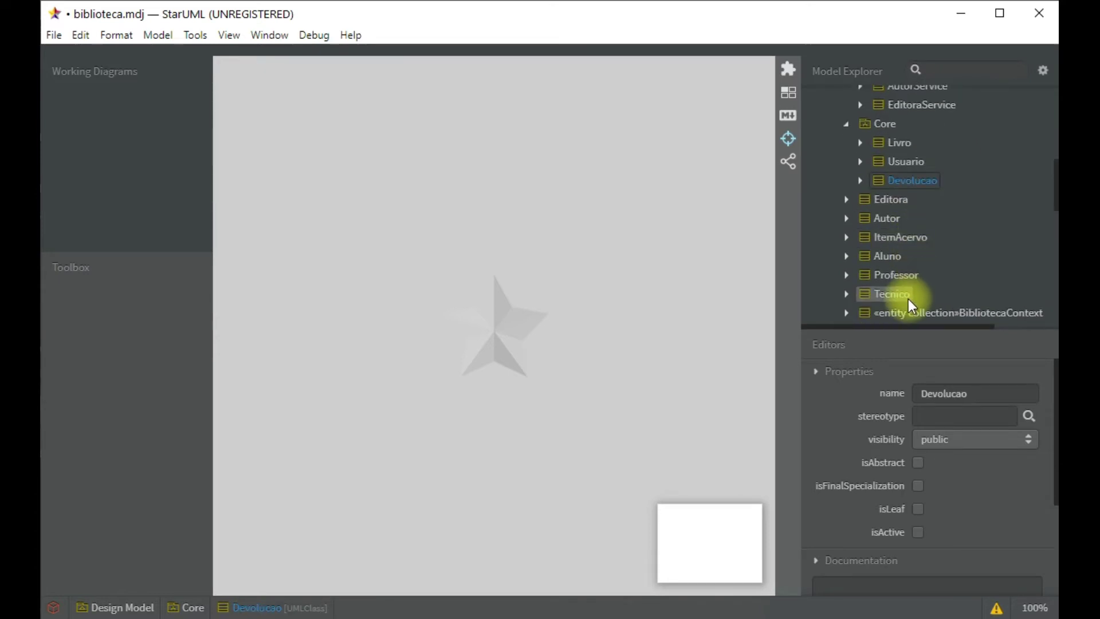
Clear the entity collection stereotype from the BibliotecaContext class
{"action": "left_click", "coordinate": [919, 319]}
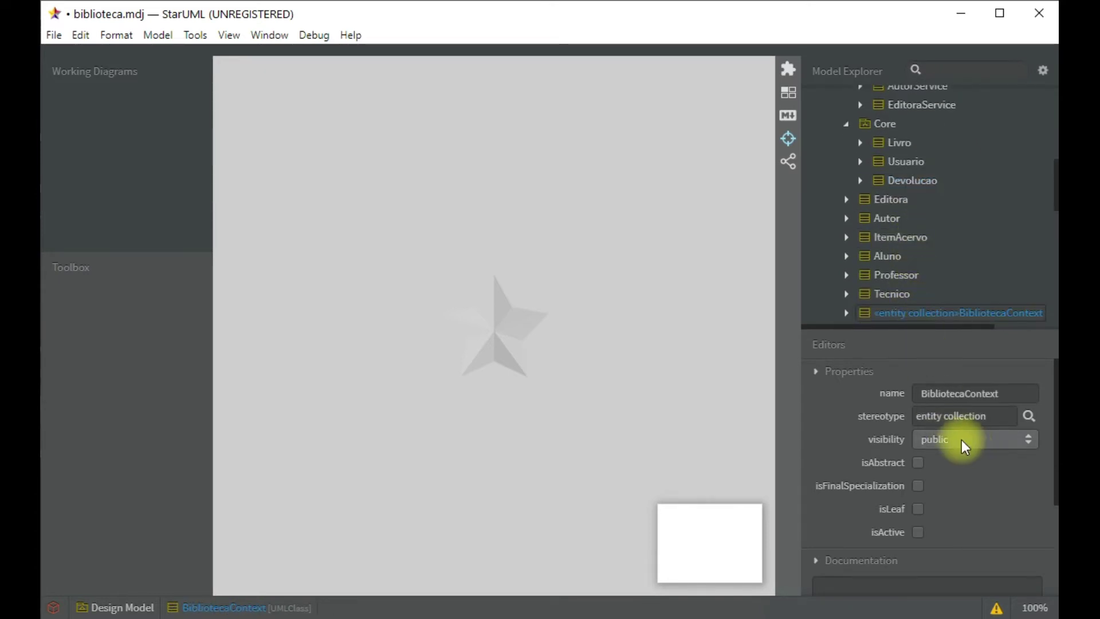
{"action": "left_click_drag", "start_coordinate": [974, 417], "coordinate": [815, 412]}
{"action": "key", "text": "BackSpace"}
{"action": "key", "text": "Return"}
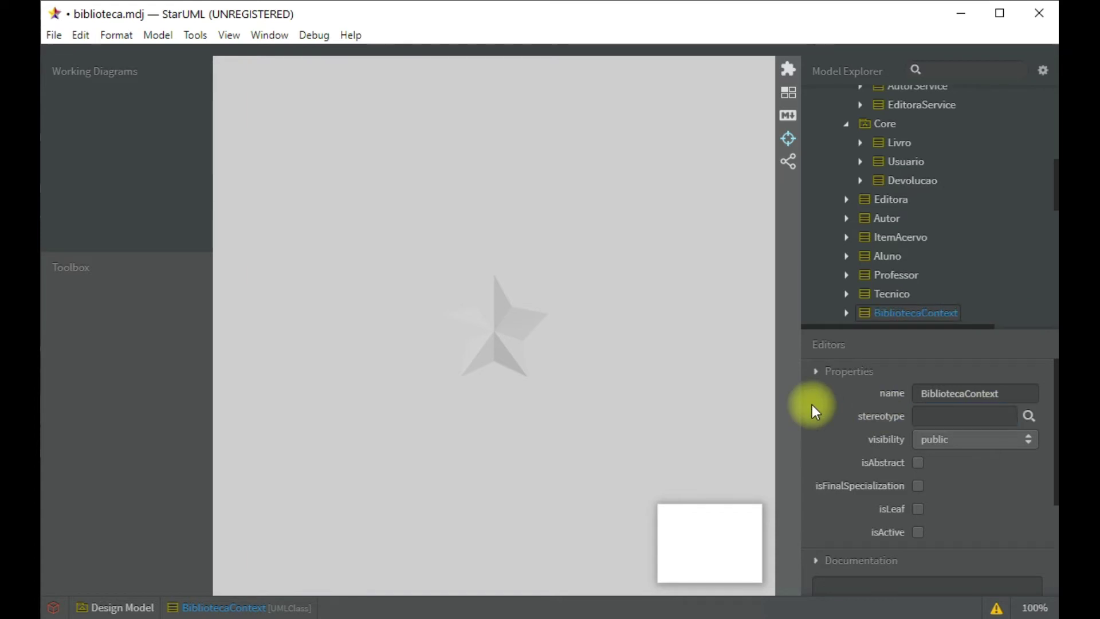
Move BibliotecaContext and the remaining Editora, Autor, ItemAcervo, Aluno, Professor and Tecnico classes into the Core subsystem
{"action": "left_click_drag", "start_coordinate": [876, 312], "coordinate": [888, 126]}
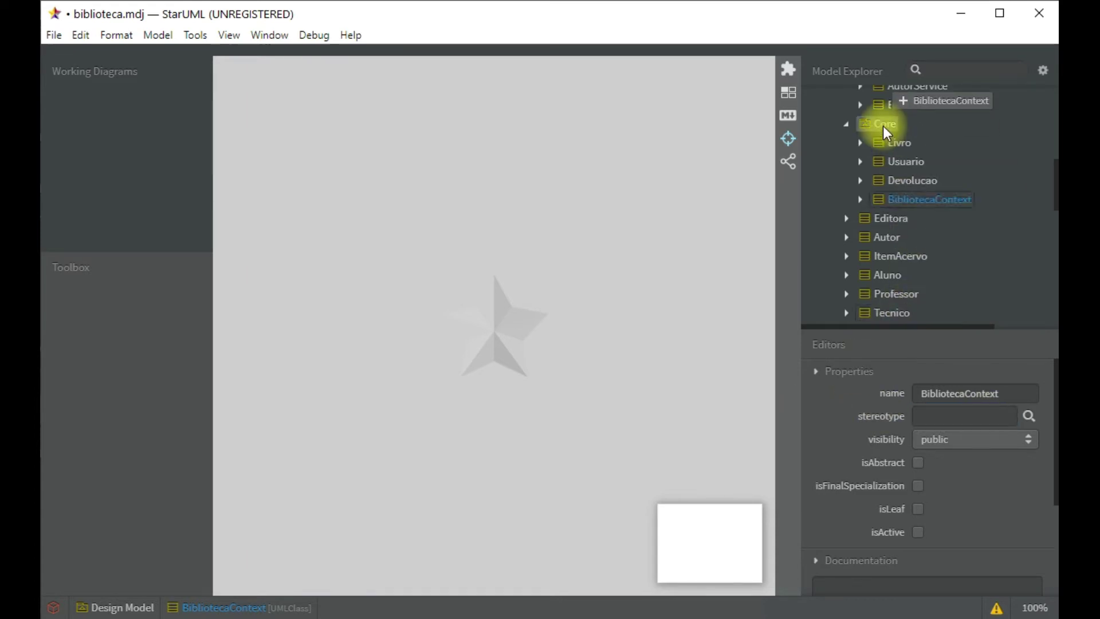
{"action": "scroll", "coordinate": [916, 256], "scroll_direction": "down", "scroll_amount": 3}
{"action": "scroll", "coordinate": [917, 255], "scroll_direction": "up", "scroll_amount": 3}
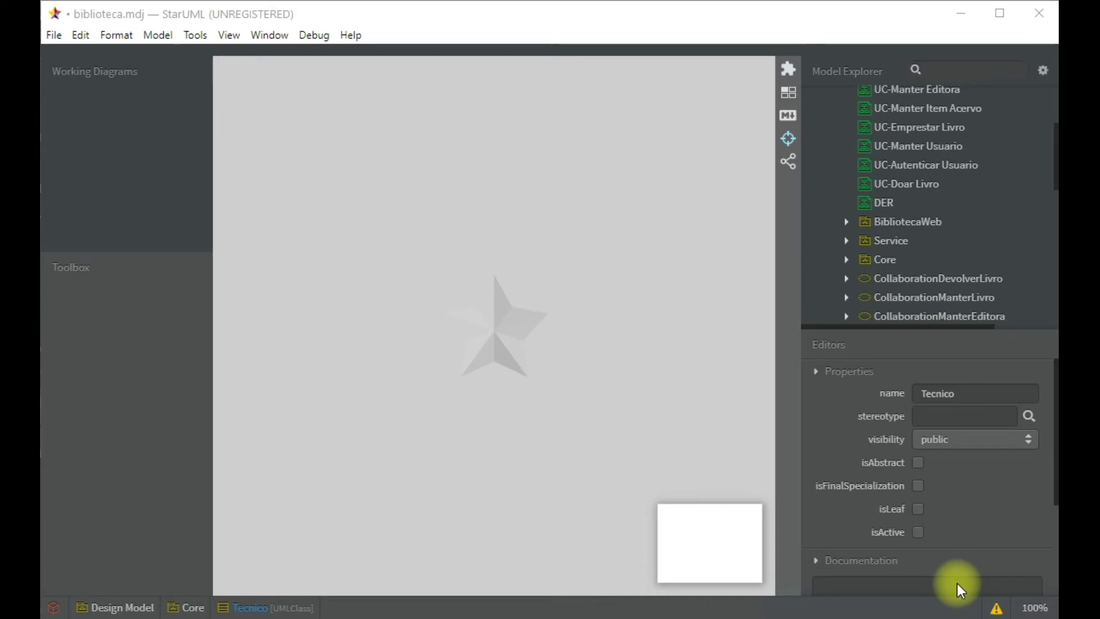
Rename the boundary attribute of CollaborationManterAutor as controller
{"action": "scroll", "coordinate": [881, 248], "scroll_direction": "down", "scroll_amount": 3}
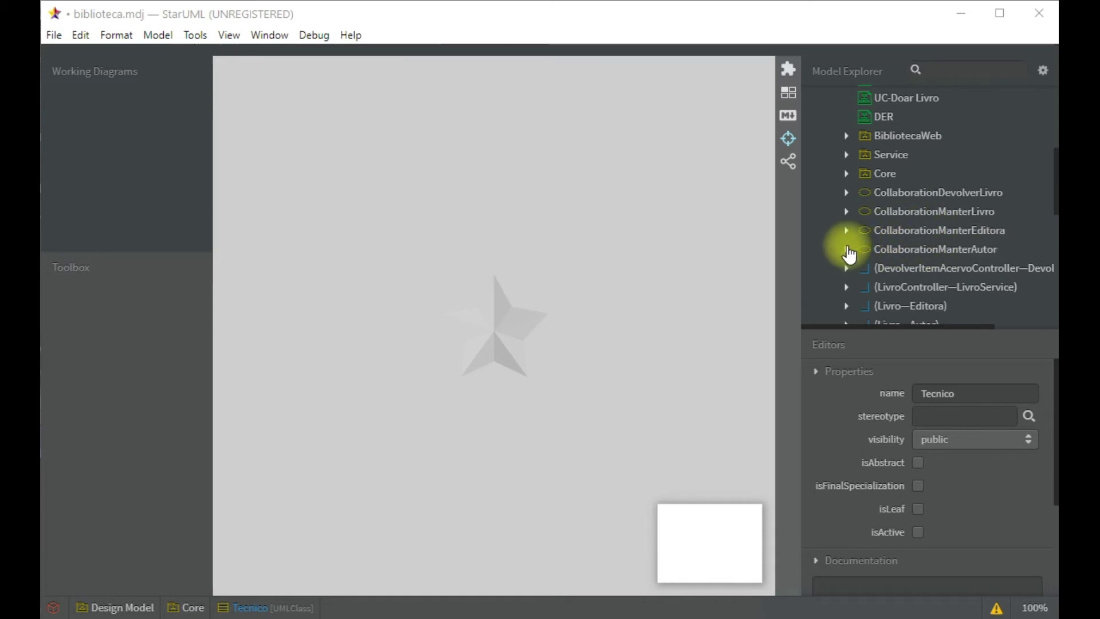
{"action": "left_click", "coordinate": [848, 251]}
{"action": "scroll", "coordinate": [859, 243], "scroll_direction": "down", "scroll_amount": 1}
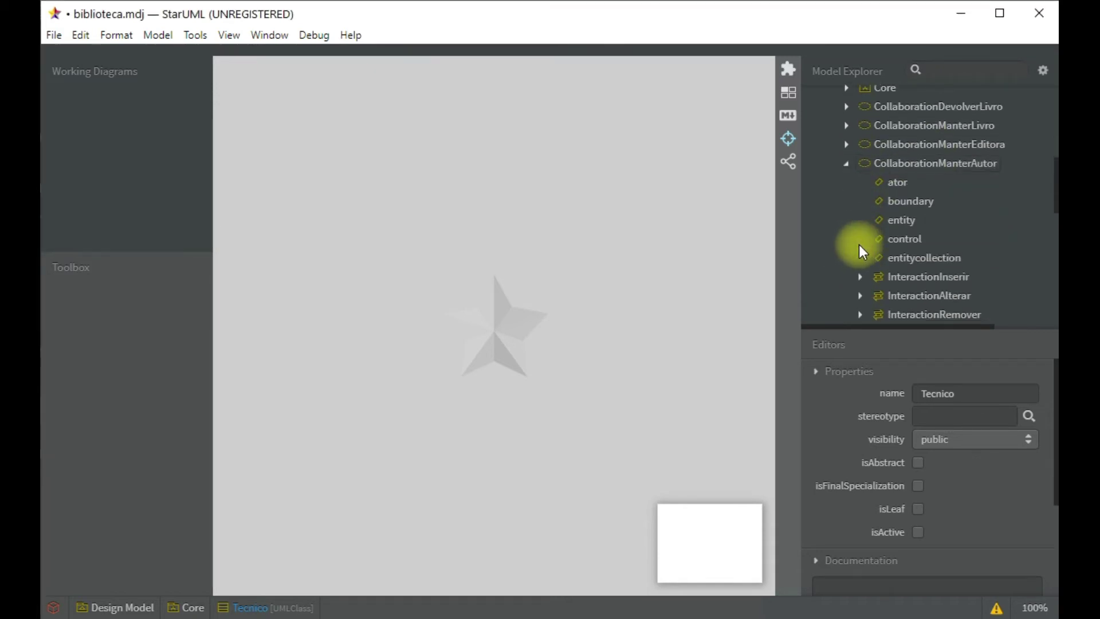
{"action": "left_click", "coordinate": [896, 184]}
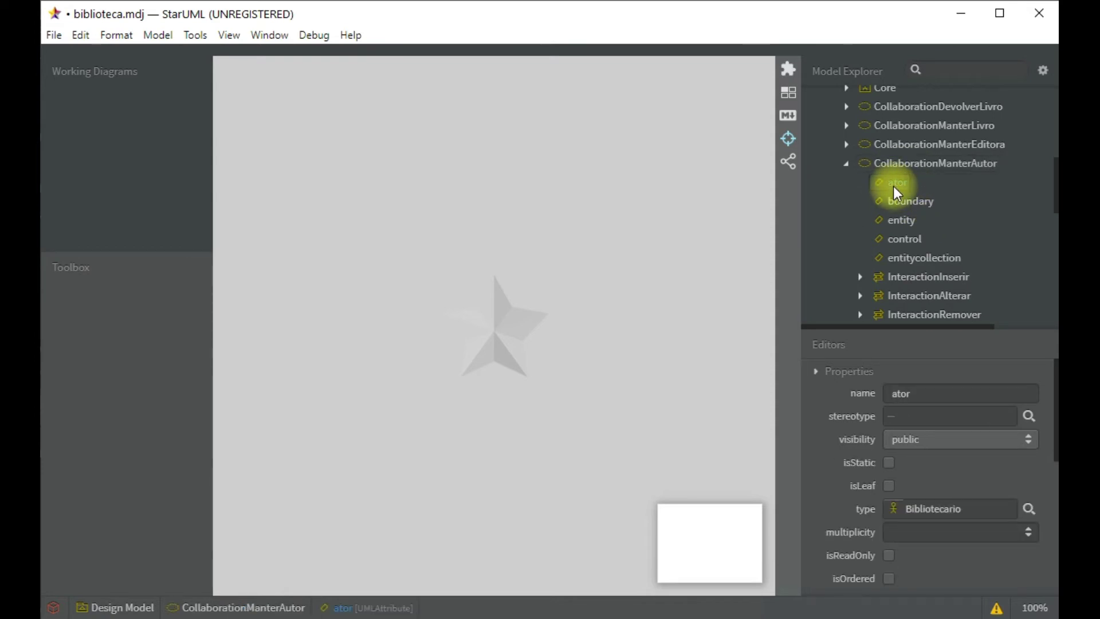
{"action": "left_click", "coordinate": [974, 510]}
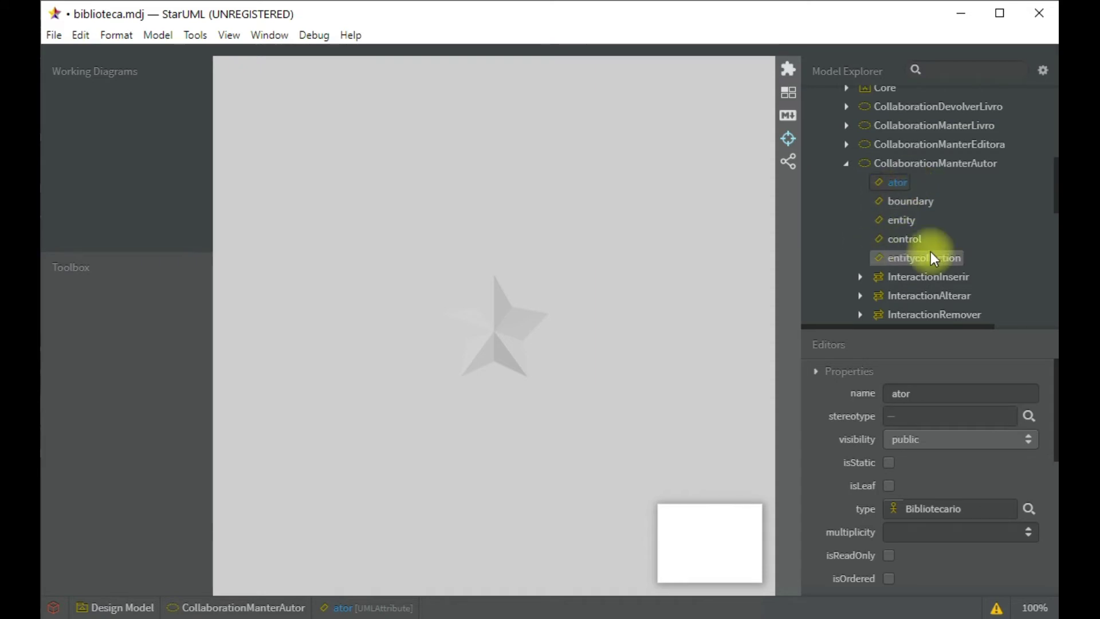
{"action": "left_click", "coordinate": [909, 204]}
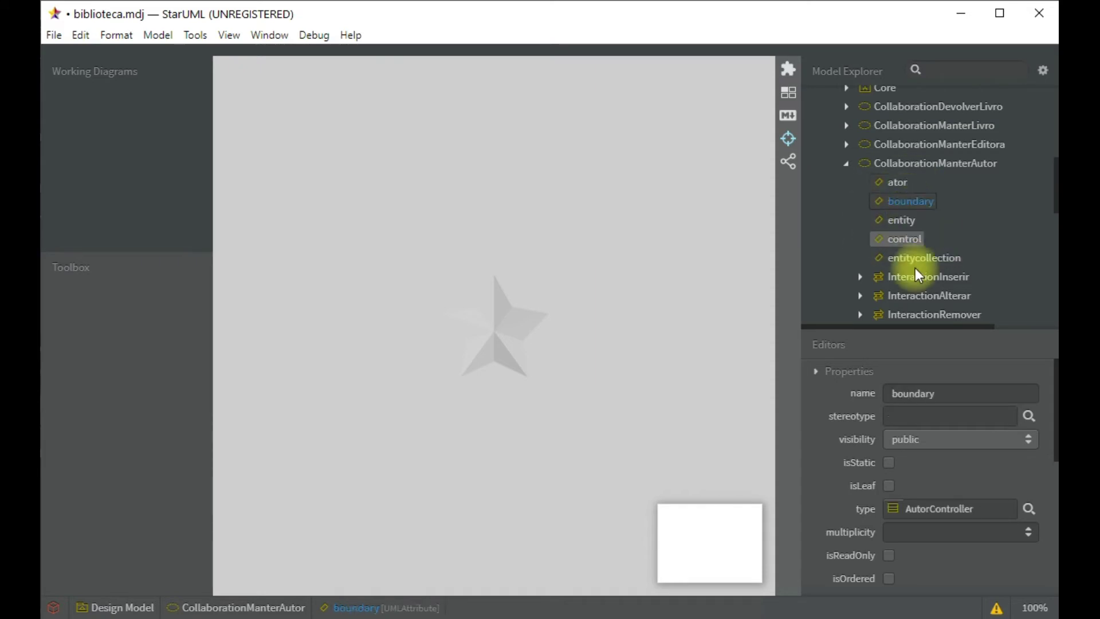
{"action": "left_click", "coordinate": [941, 393]}
{"action": "type", "text": "controller"}
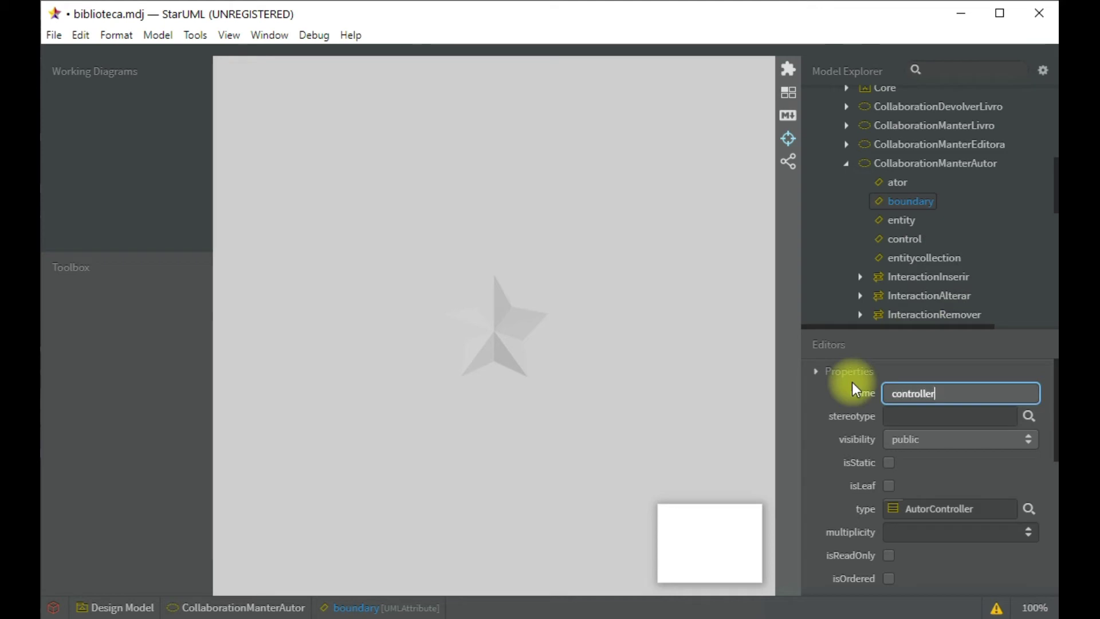
{"action": "key", "text": "Return"}
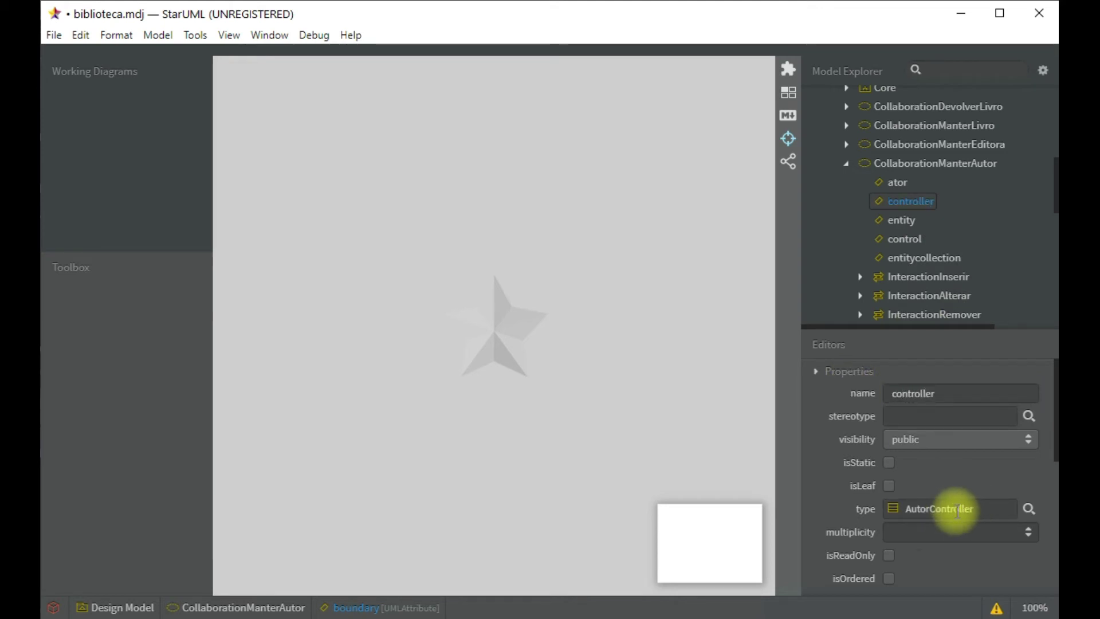
Rename the control attribute of CollaborationManterAutor as service
{"action": "left_click", "coordinate": [903, 223]}
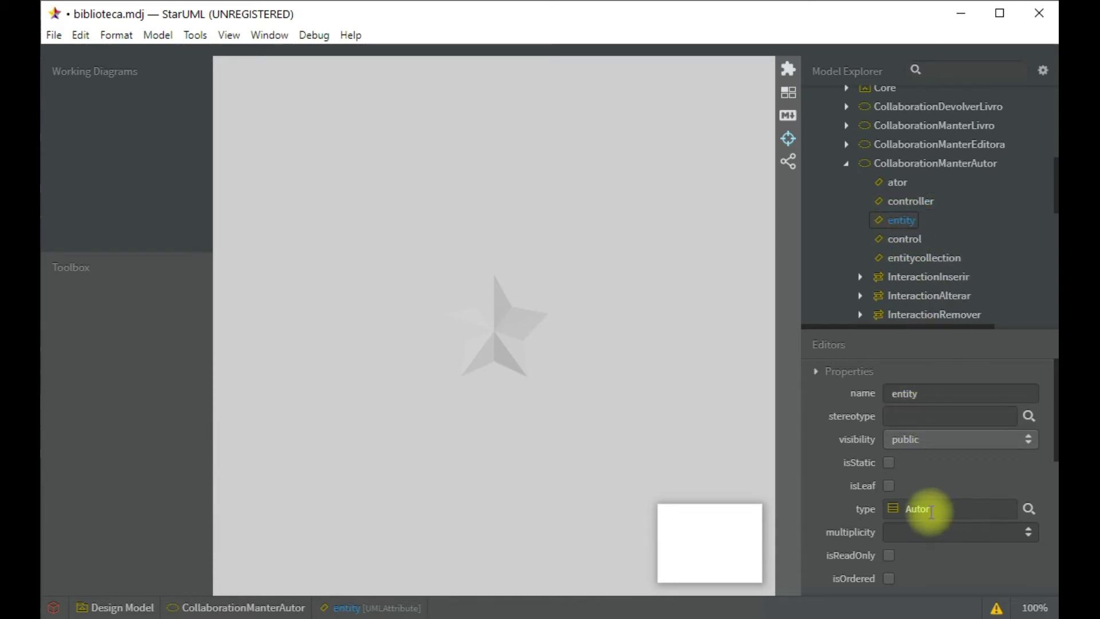
{"action": "left_click", "coordinate": [916, 241]}
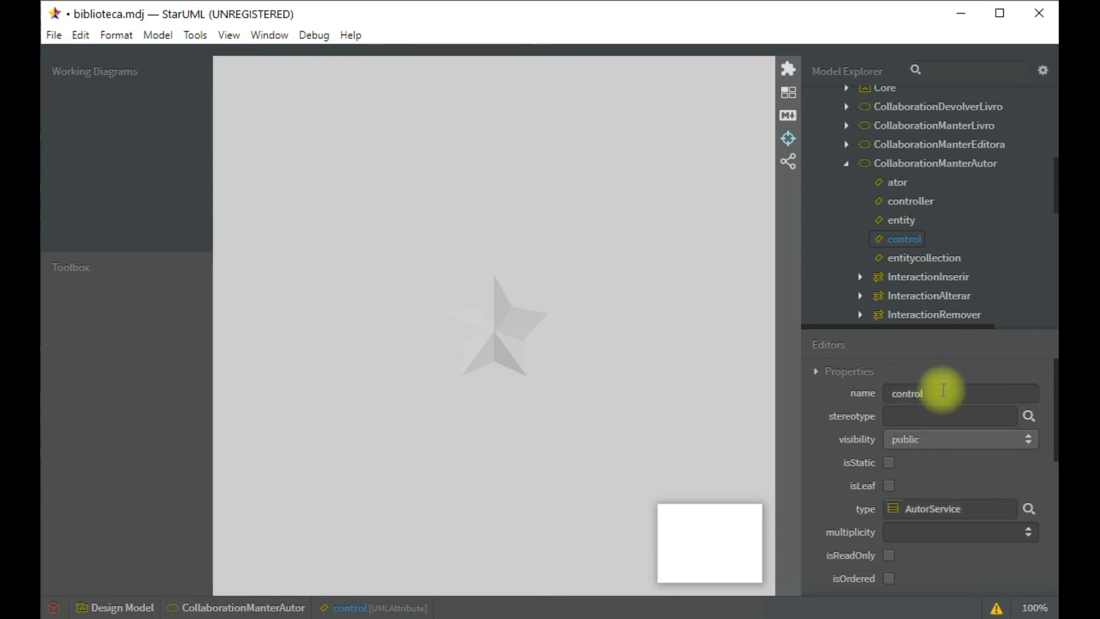
{"action": "double_click", "coordinate": [937, 393]}
{"action": "type", "text": "service"}
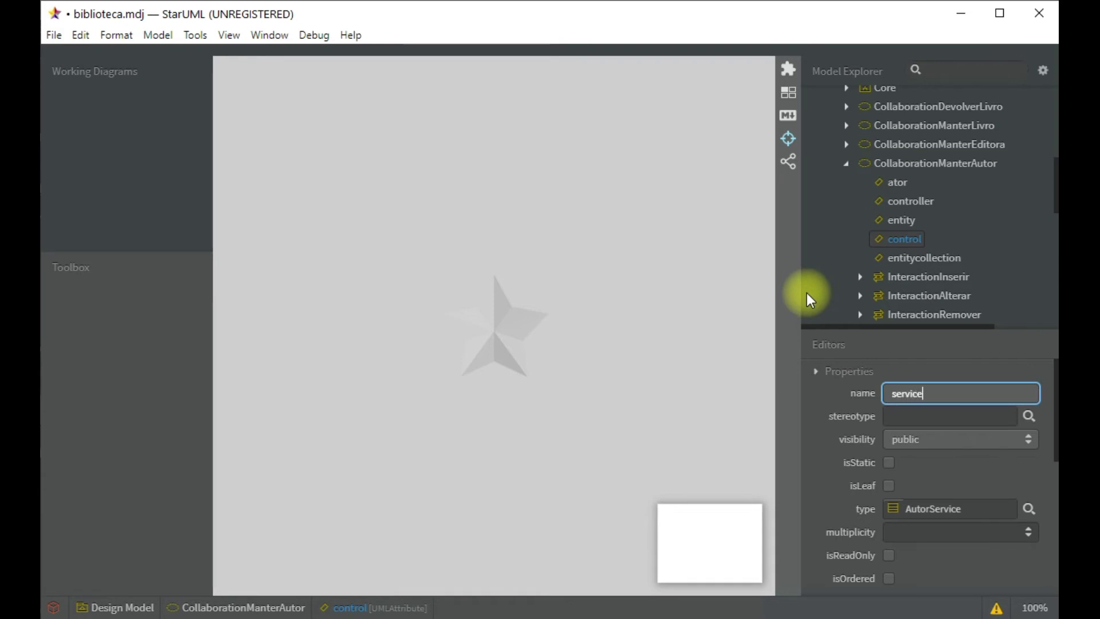
{"action": "key", "text": "Return"}
Set the type of CollaborationManterEditora's entitycollection attribute to BibliotecaContext
{"action": "left_click", "coordinate": [920, 257]}
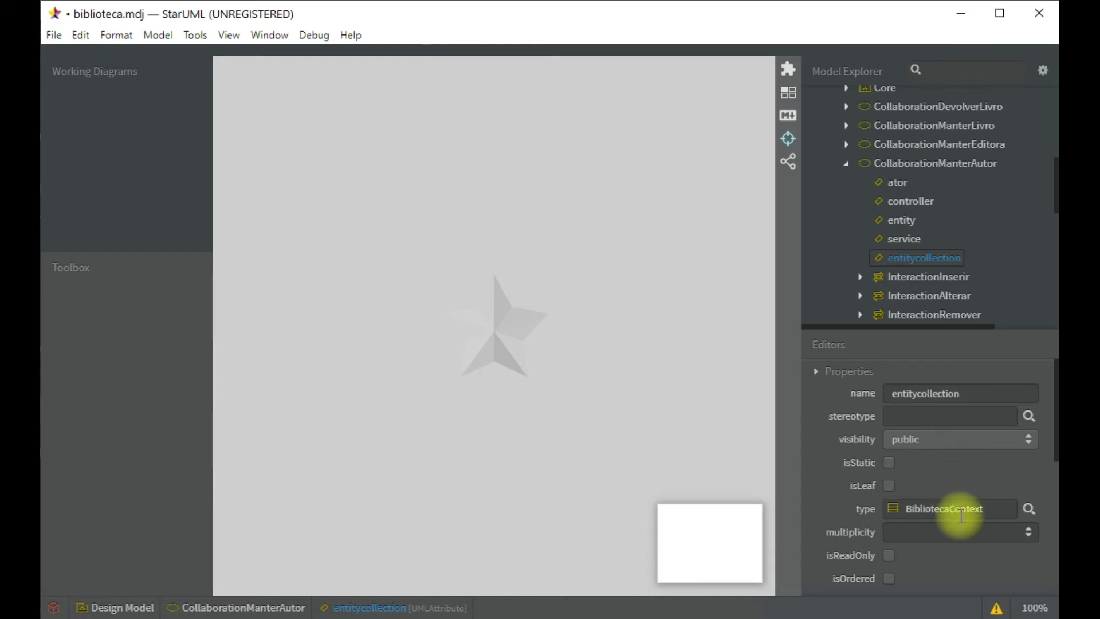
{"action": "left_click", "coordinate": [847, 146]}
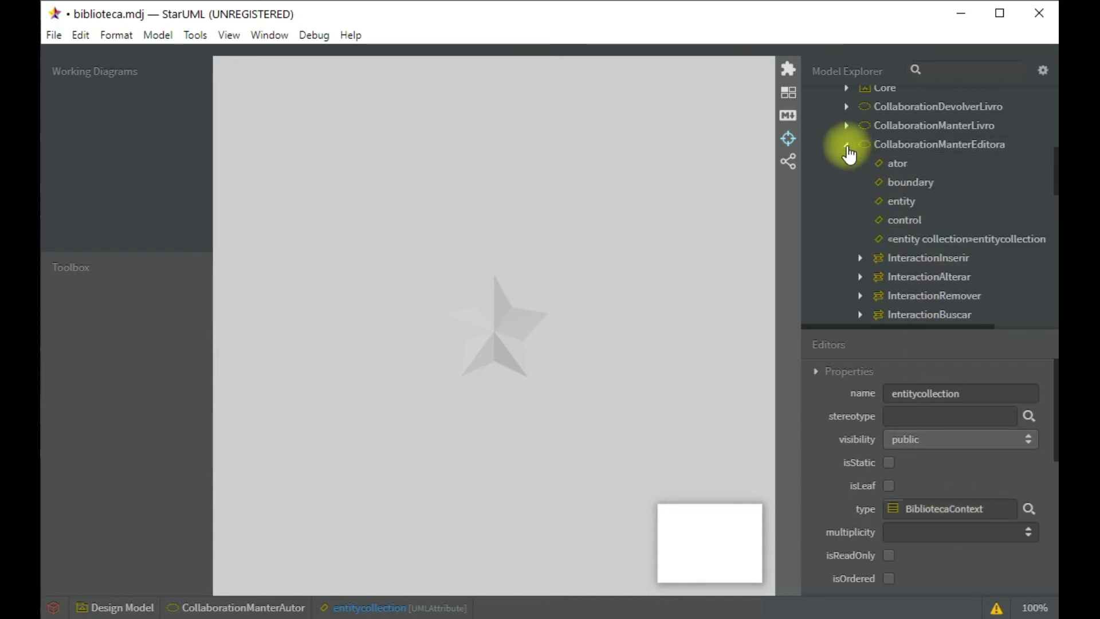
{"action": "left_click", "coordinate": [913, 239]}
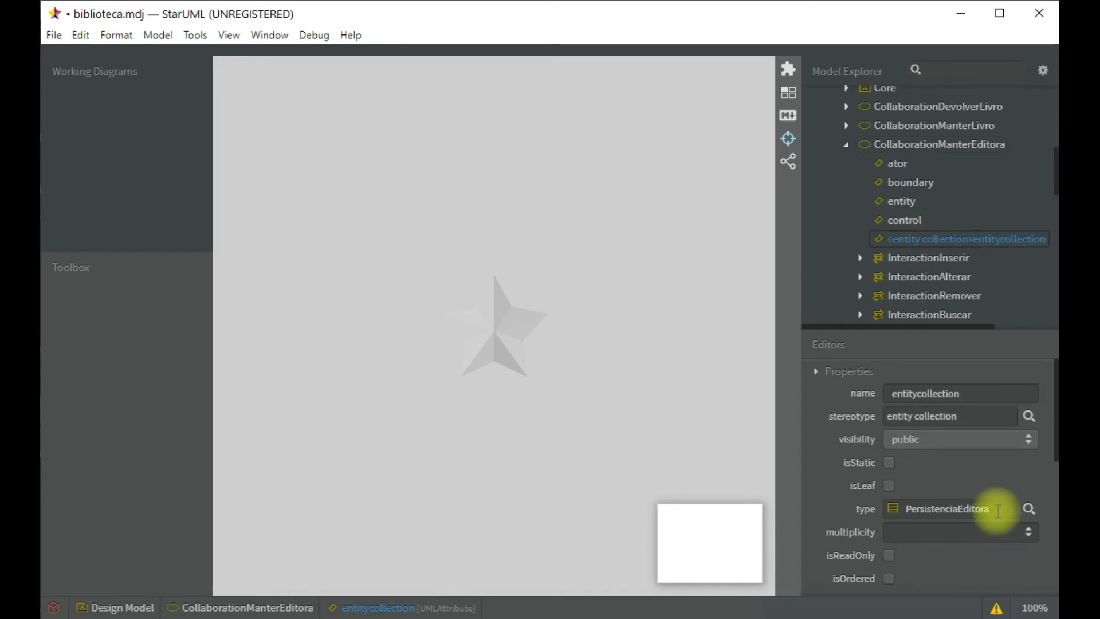
{"action": "double_click", "coordinate": [1000, 510]}
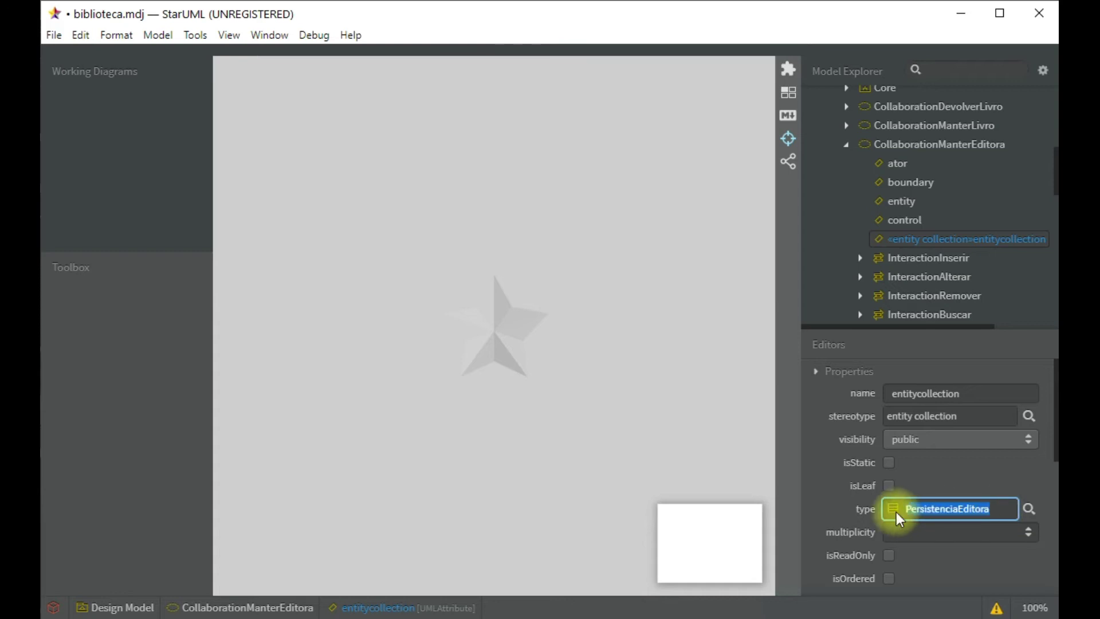
{"action": "type", "text": "B"}
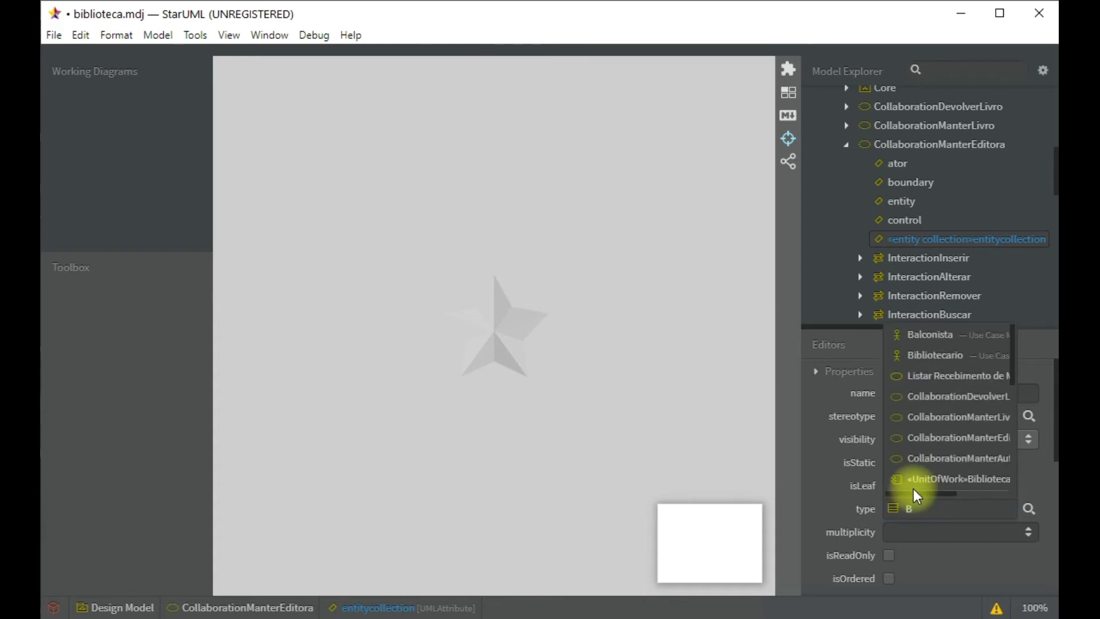
{"action": "type", "text": "i"}
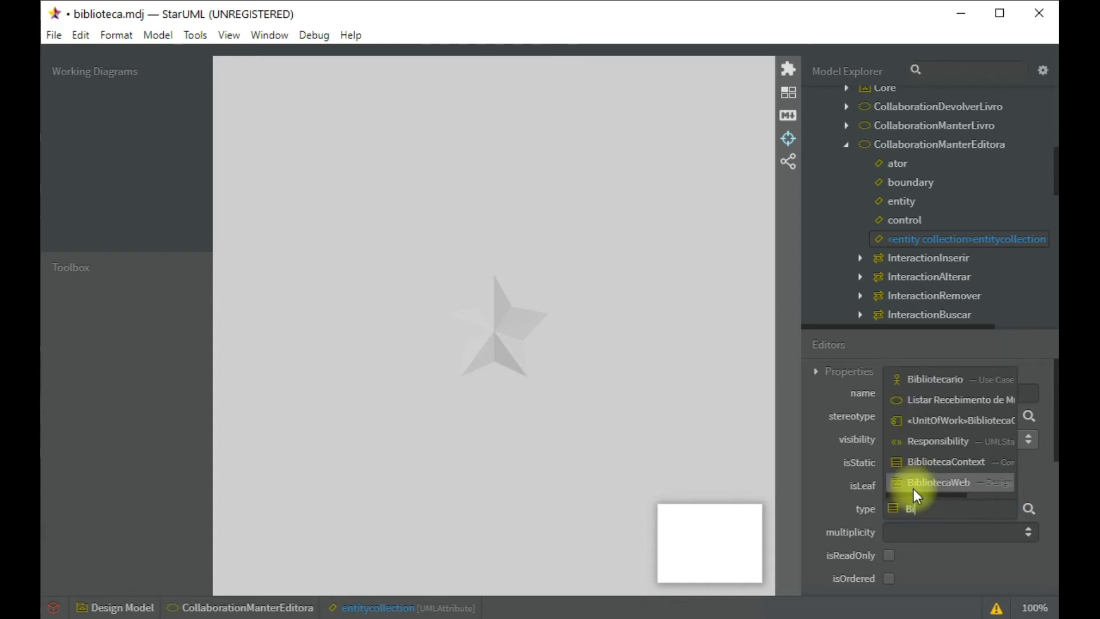
{"action": "left_click", "coordinate": [939, 462]}
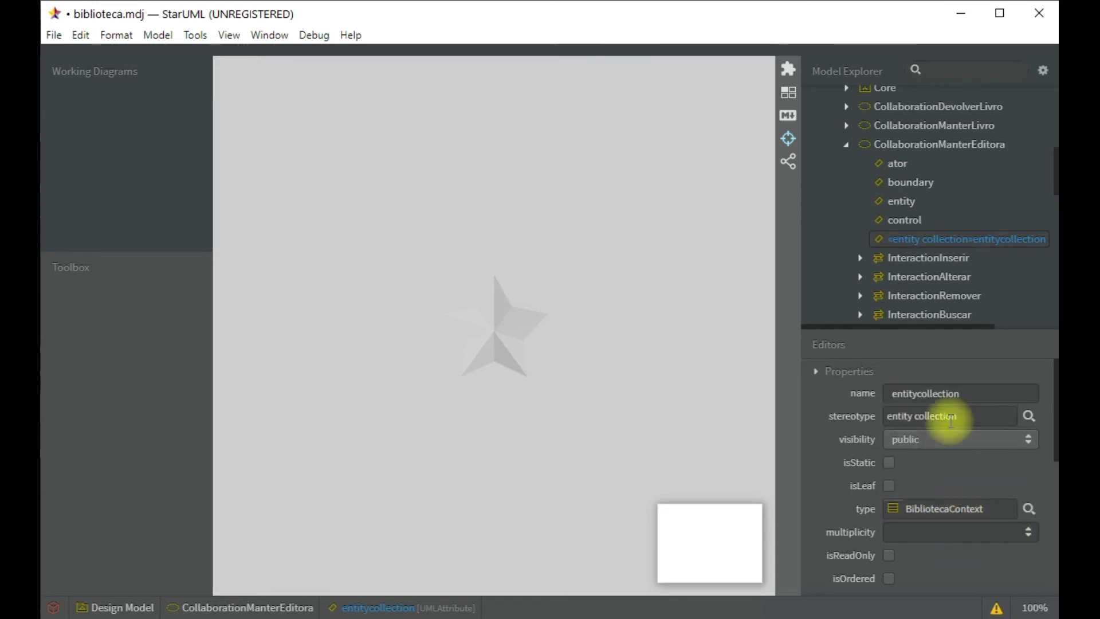
Clear the entity collection stereotype from CollaborationManterEditora's entitycollection attribute and collapse that collaboration
{"action": "left_click_drag", "start_coordinate": [961, 418], "coordinate": [859, 420]}
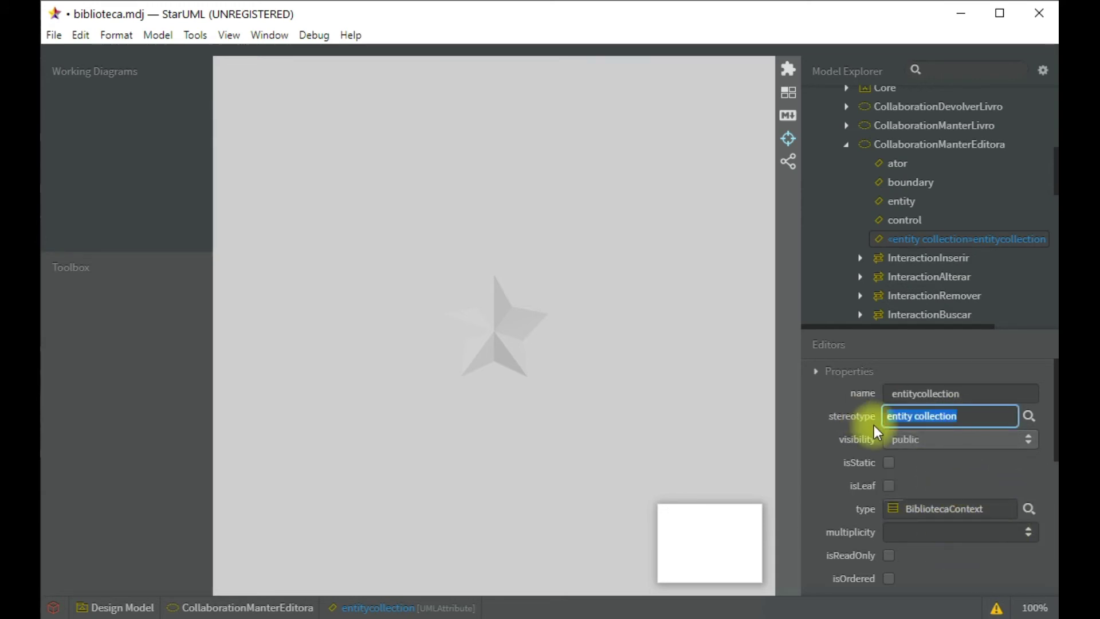
{"action": "key", "text": "BackSpace"}
{"action": "key", "text": "Return"}
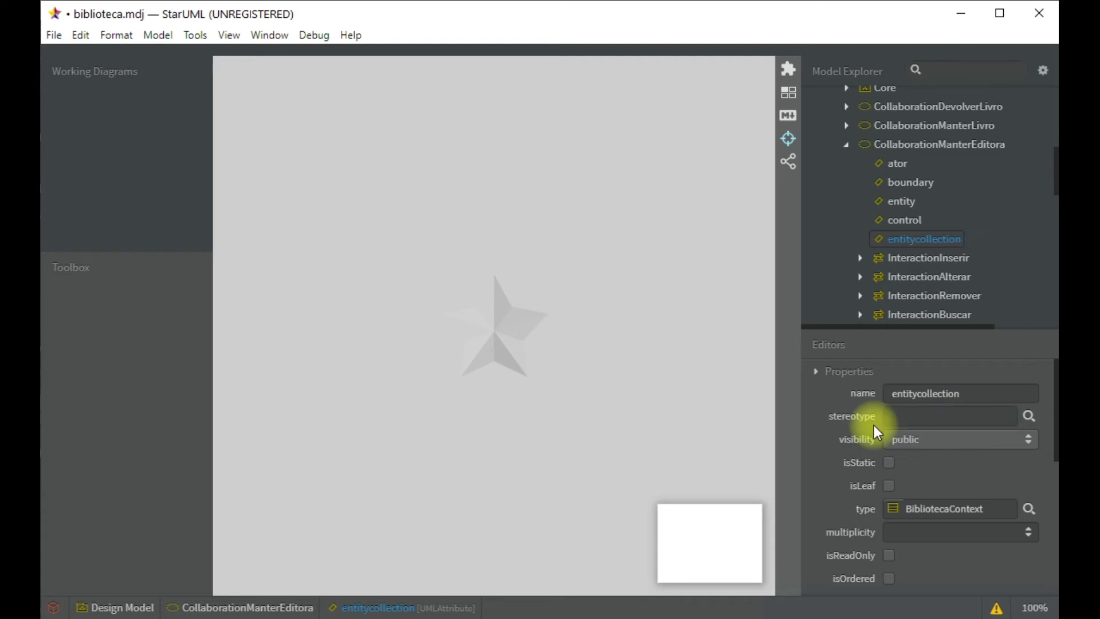
{"action": "left_click", "coordinate": [847, 144]}
Rename the entitycollection attribute of CollaborationManterAutor as persistencia
{"action": "left_click", "coordinate": [914, 255]}
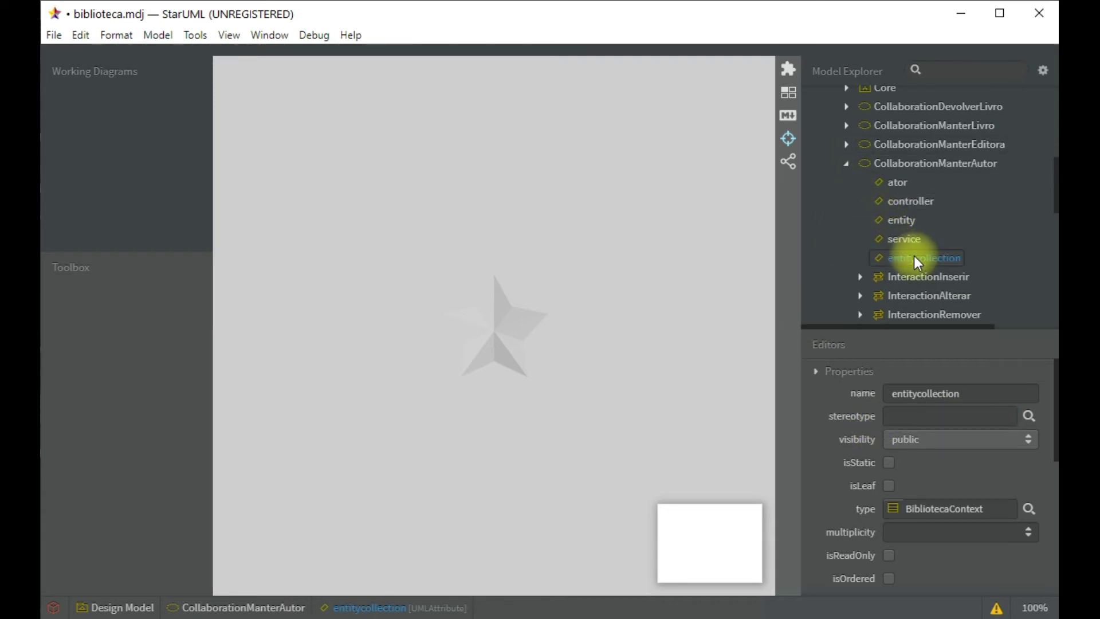
{"action": "left_click", "coordinate": [851, 395]}
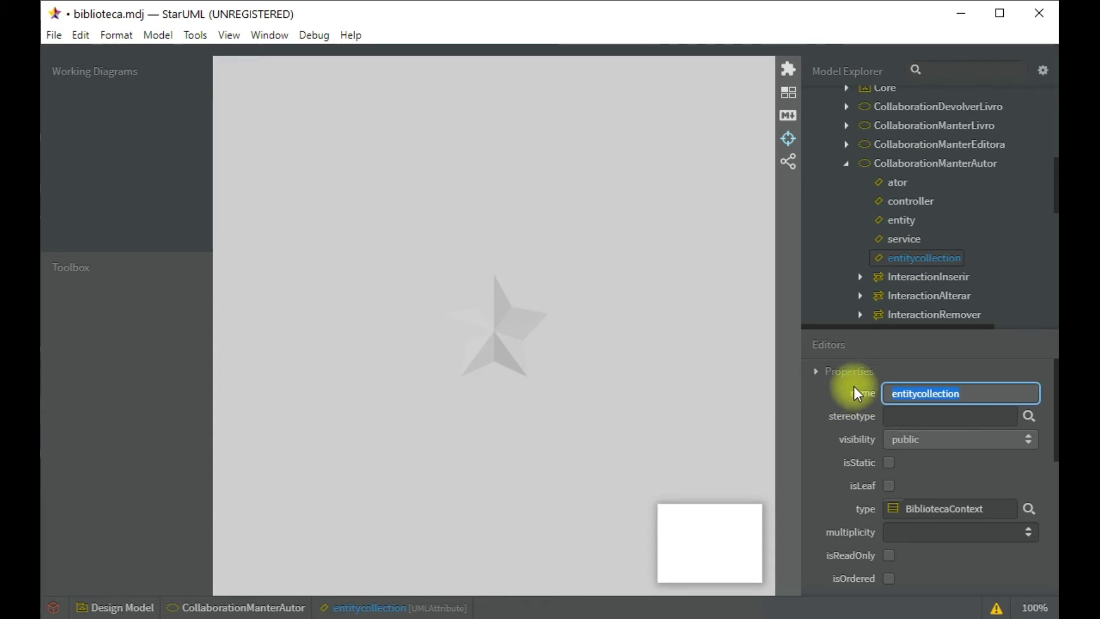
{"action": "type", "text": "persistencia"}
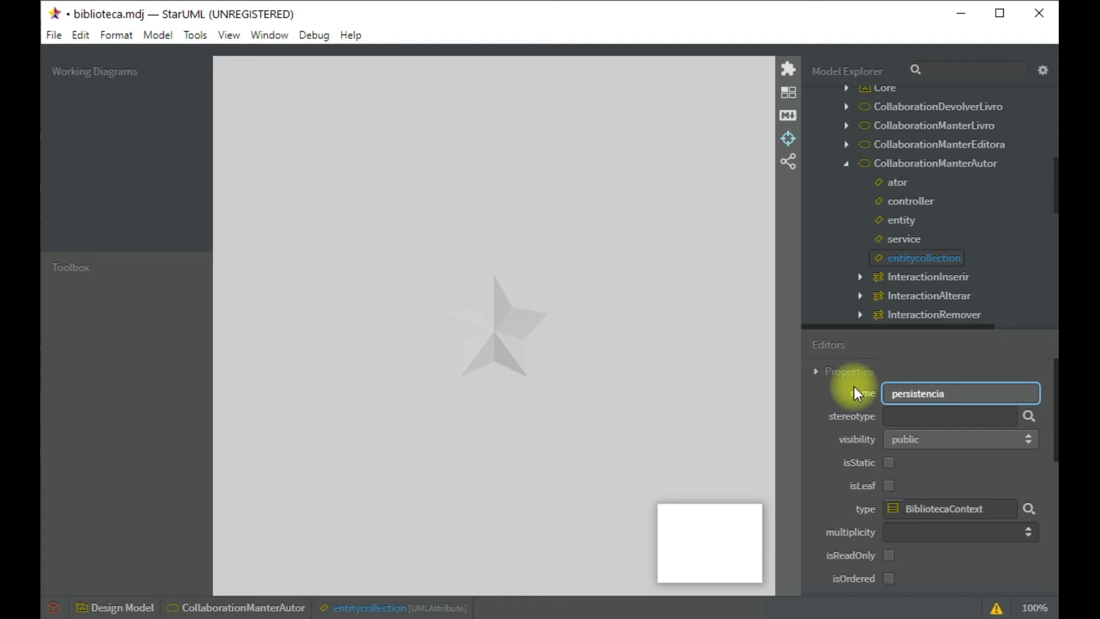
{"action": "key", "text": "Return"}
Review the attributes of CollaborationManterAutor and open SequenceDiagramInserir from its InteractionInserir
{"action": "left_click", "coordinate": [897, 186]}
{"action": "left_click", "coordinate": [896, 199]}
{"action": "left_click", "coordinate": [901, 221]}
{"action": "left_click", "coordinate": [903, 239]}
{"action": "left_click", "coordinate": [907, 258]}
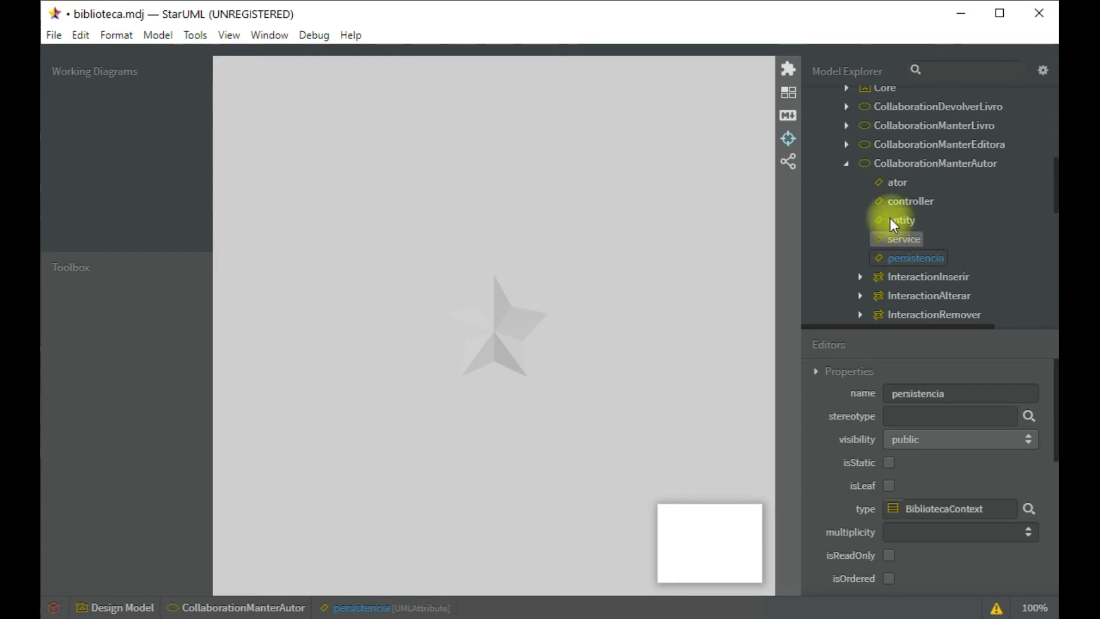
{"action": "left_click", "coordinate": [861, 277]}
{"action": "scroll", "coordinate": [885, 275], "scroll_direction": "down", "scroll_amount": 1}
{"action": "scroll", "coordinate": [885, 270], "scroll_direction": "down", "scroll_amount": 3}
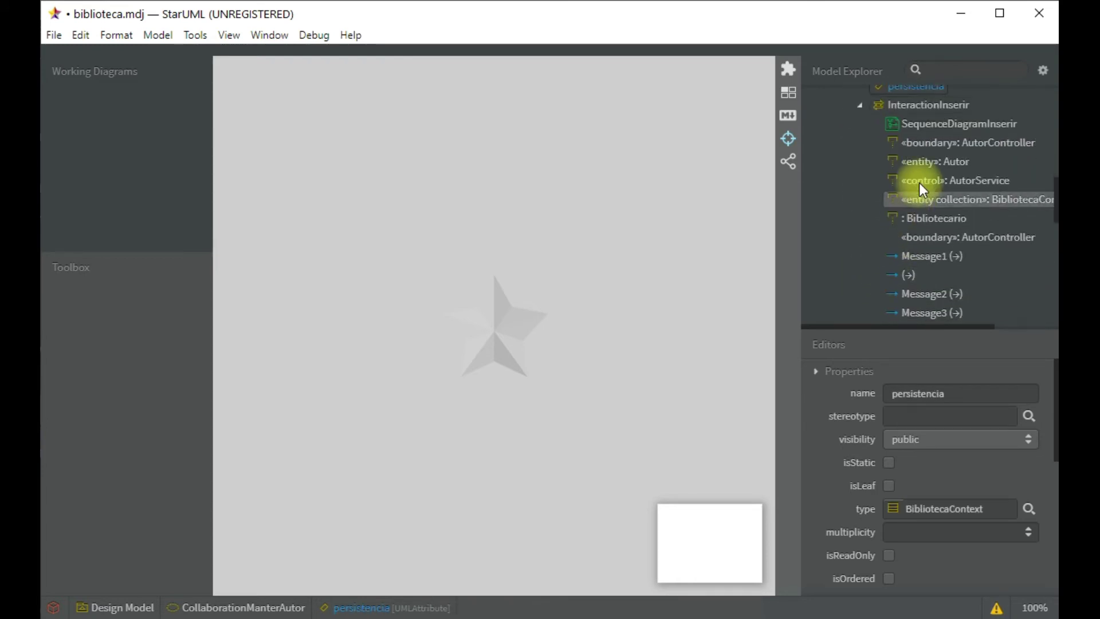
{"action": "double_click", "coordinate": [921, 128]}
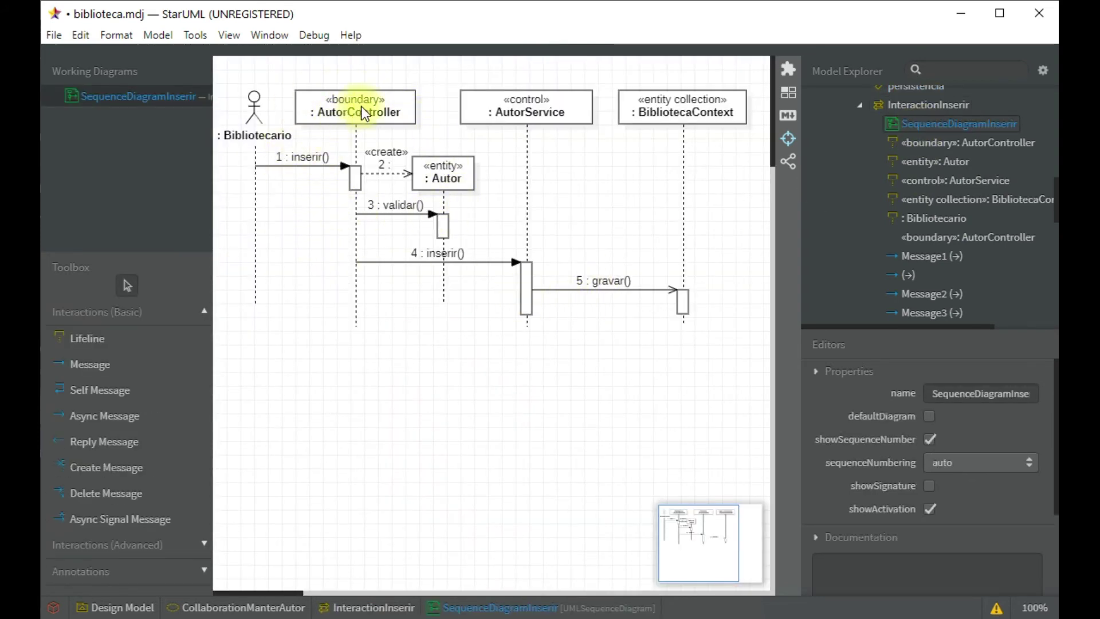
Clear the boundary stereotype from the AutorController lifeline of InteractionInserir
{"action": "scroll", "coordinate": [919, 214], "scroll_direction": "up", "scroll_amount": 4}
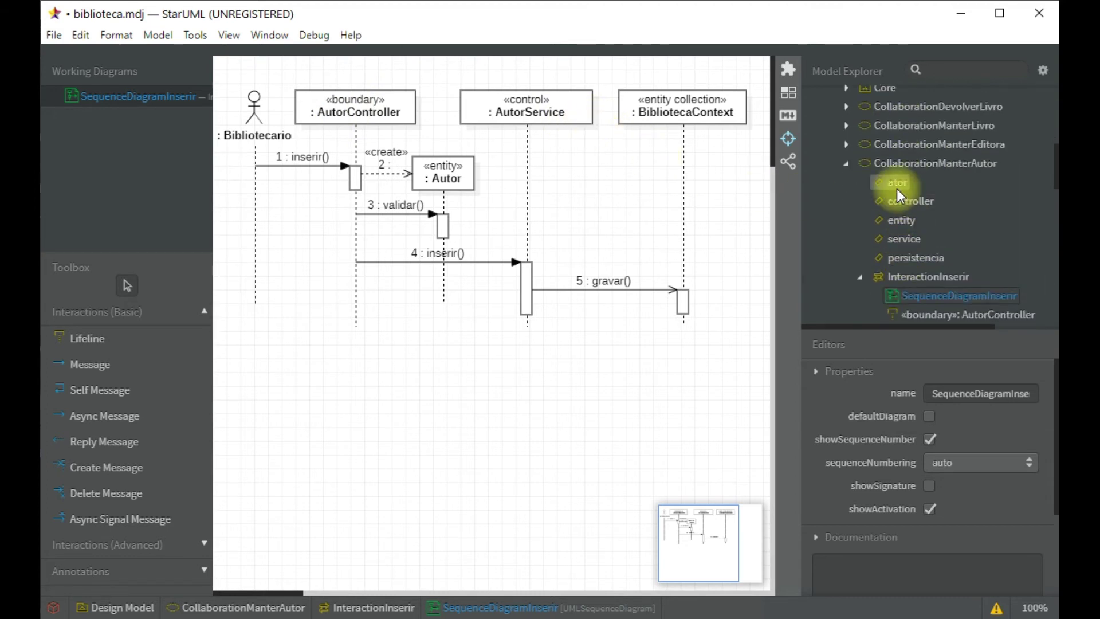
{"action": "left_click", "coordinate": [897, 188]}
{"action": "left_click", "coordinate": [900, 208]}
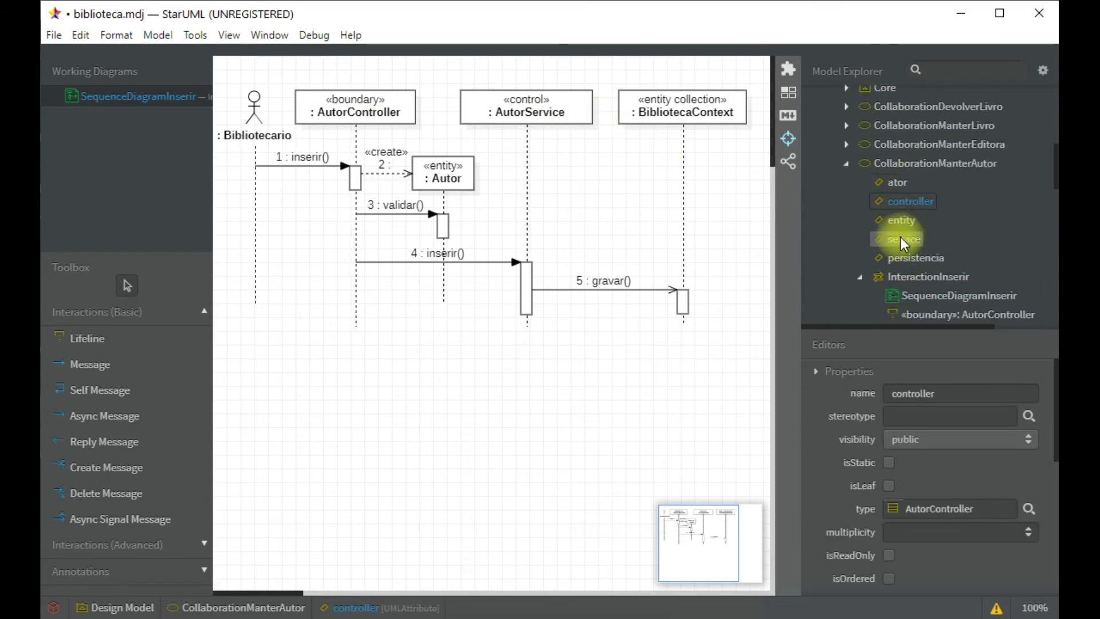
{"action": "left_click", "coordinate": [338, 111]}
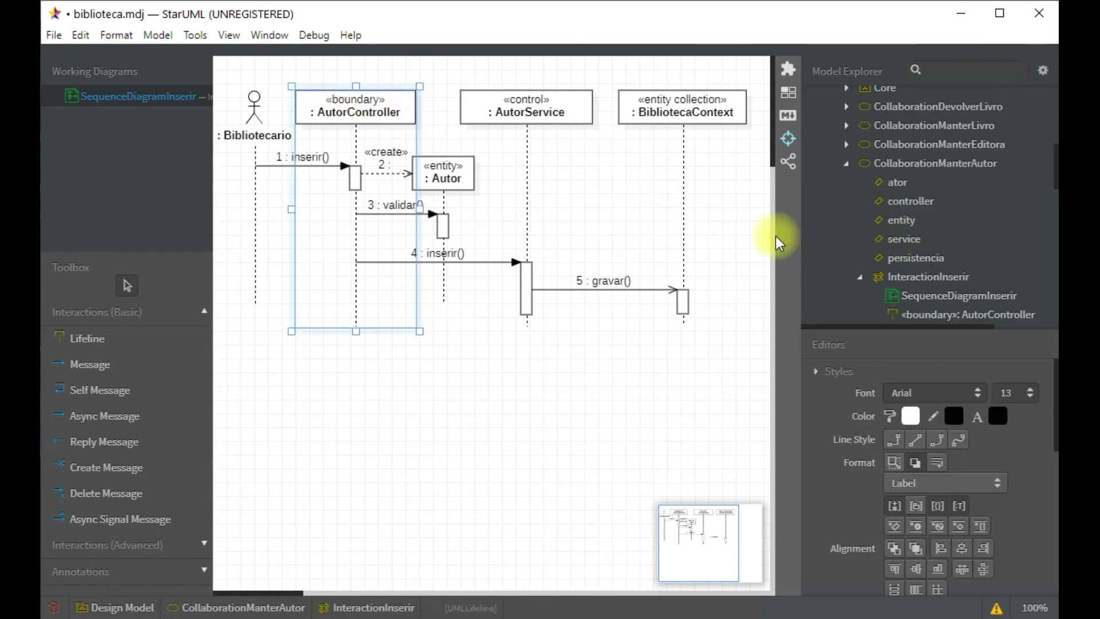
{"action": "scroll", "coordinate": [894, 248], "scroll_direction": "down", "scroll_amount": 2}
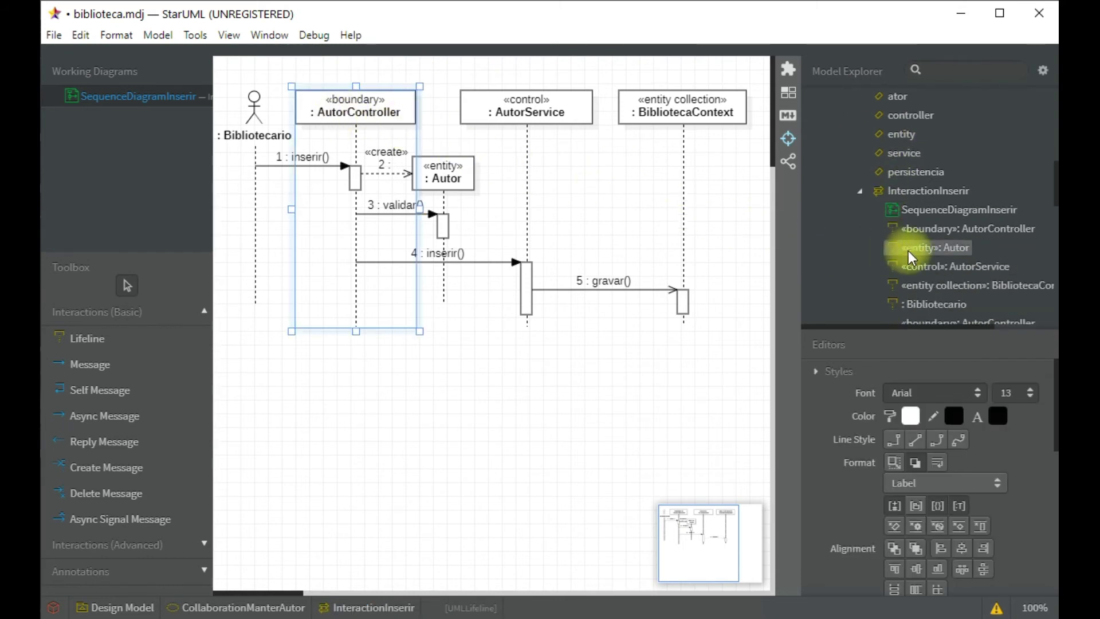
{"action": "left_click", "coordinate": [940, 230]}
{"action": "double_click", "coordinate": [958, 417]}
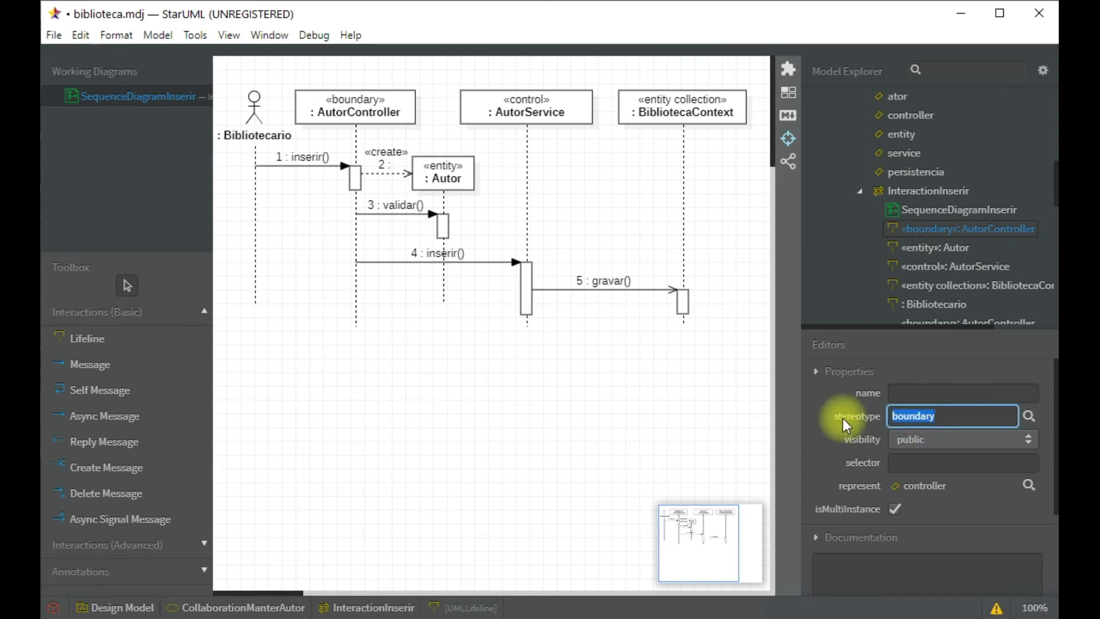
Clear the entity stereotype from the Autor lifeline and the control stereotype from the AutorService lifeline
{"action": "left_click", "coordinate": [926, 248]}
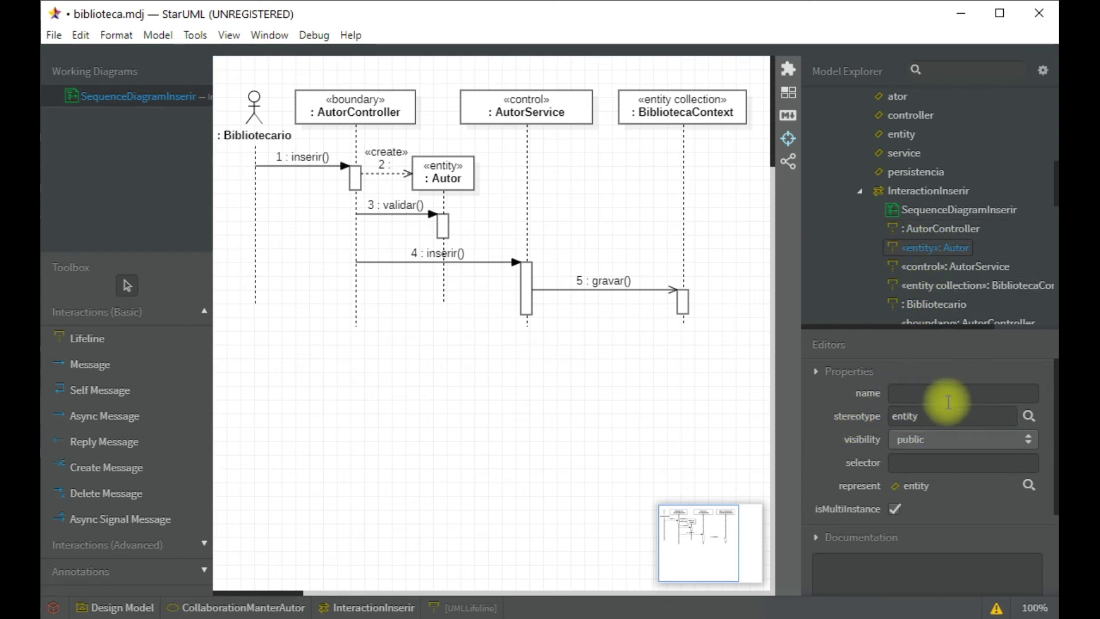
{"action": "double_click", "coordinate": [909, 417]}
{"action": "key", "text": "BackSpace"}
{"action": "left_click", "coordinate": [934, 268]}
{"action": "double_click", "coordinate": [909, 417]}
{"action": "key", "text": "BackSpace"}
Clear the entity collection stereotype from the BibliotecaContext lifeline of InteractionInserir
{"action": "left_click", "coordinate": [933, 281]}
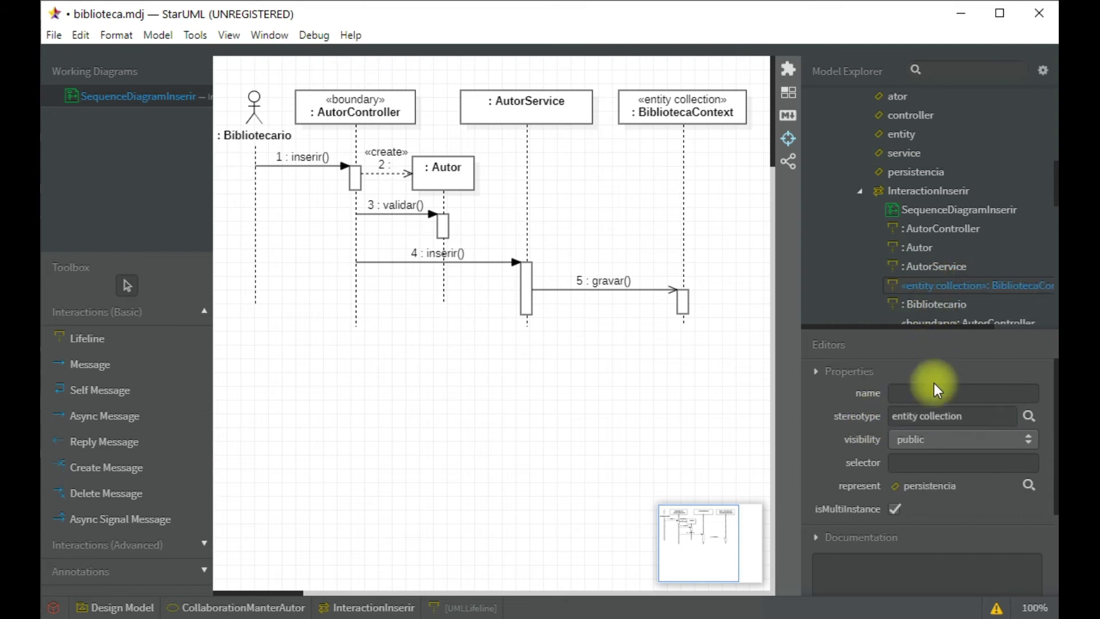
{"action": "triple_click", "coordinate": [911, 417]}
{"action": "key", "text": "BackSpace"}
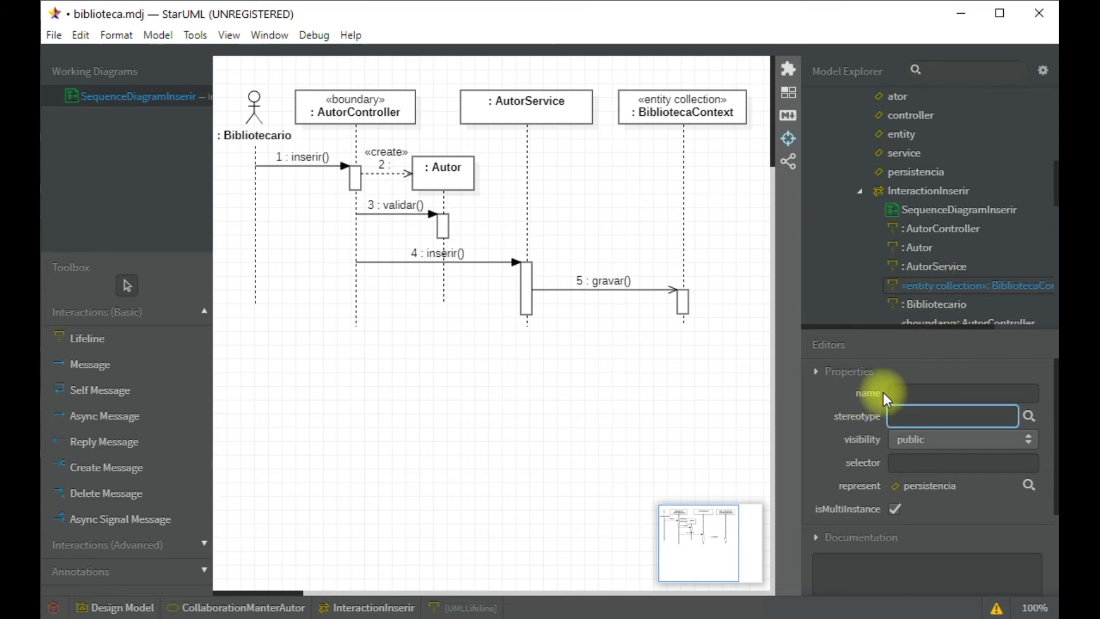
{"action": "left_click", "coordinate": [883, 393]}
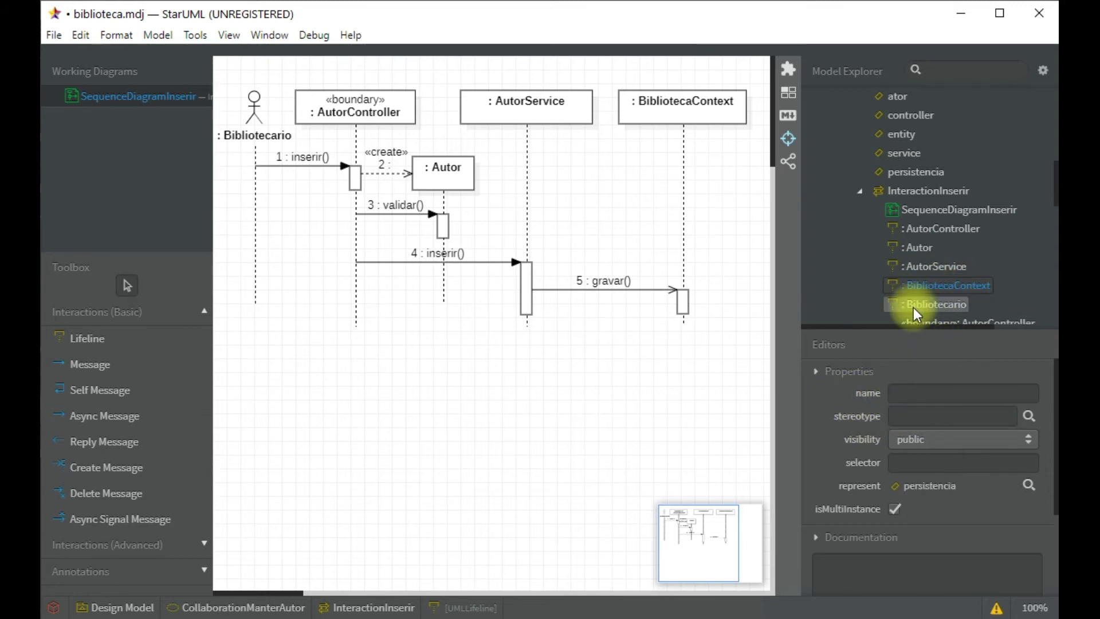
Open the Design Model's UC-Manter Autor diagram and set the AutorController class's stereotype display to None
{"action": "left_click", "coordinate": [858, 198]}
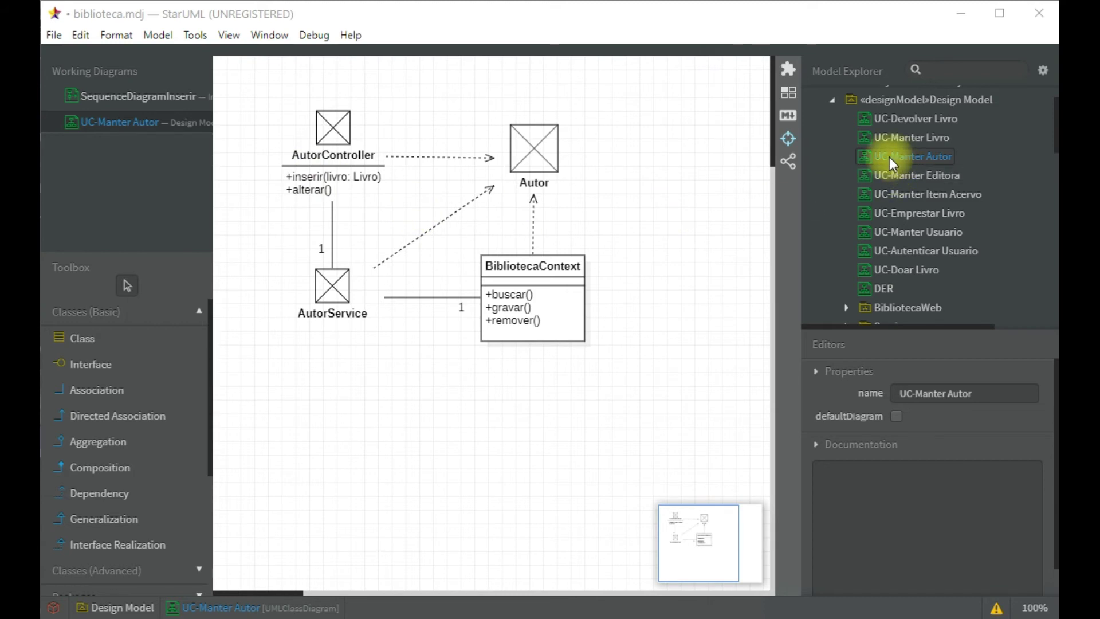
{"action": "left_click", "coordinate": [332, 129]}
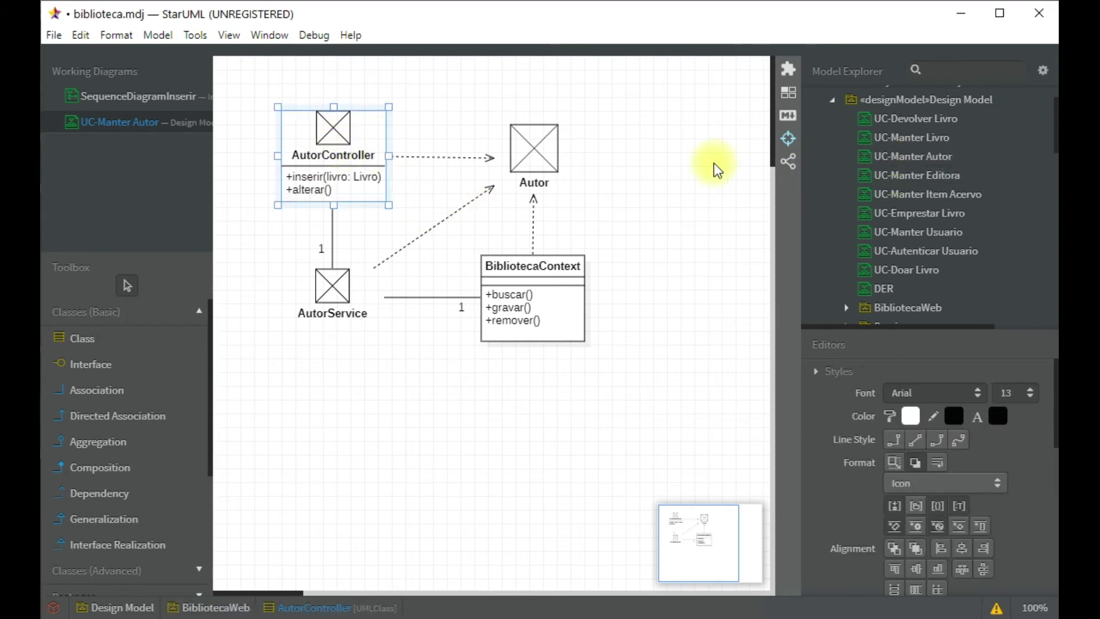
{"action": "left_click", "coordinate": [880, 161]}
{"action": "left_click", "coordinate": [330, 127]}
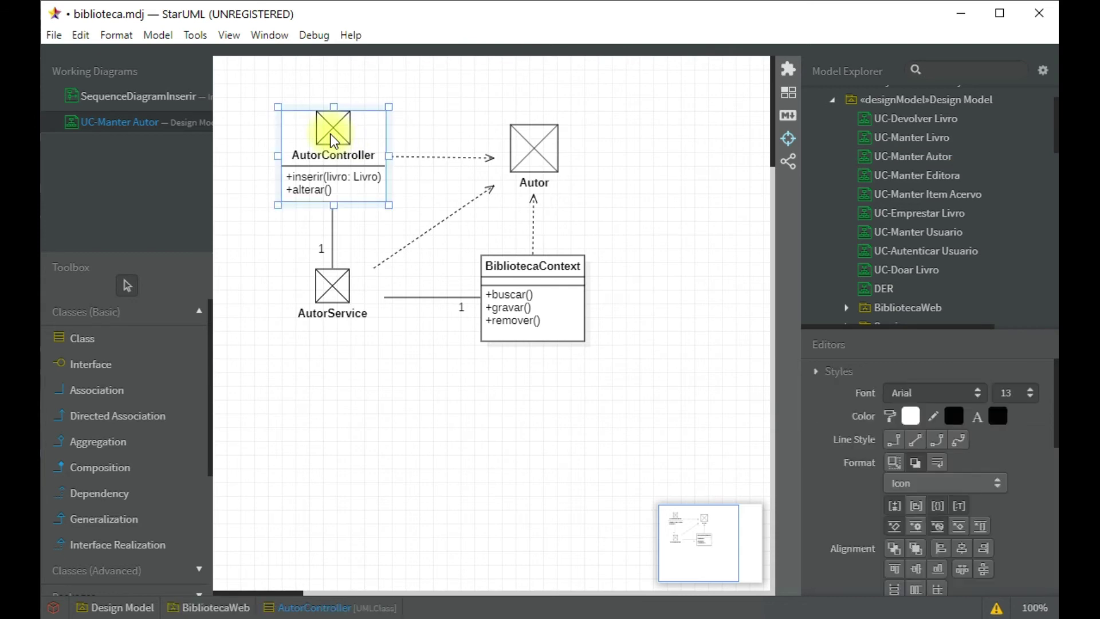
{"action": "left_click", "coordinate": [979, 489]}
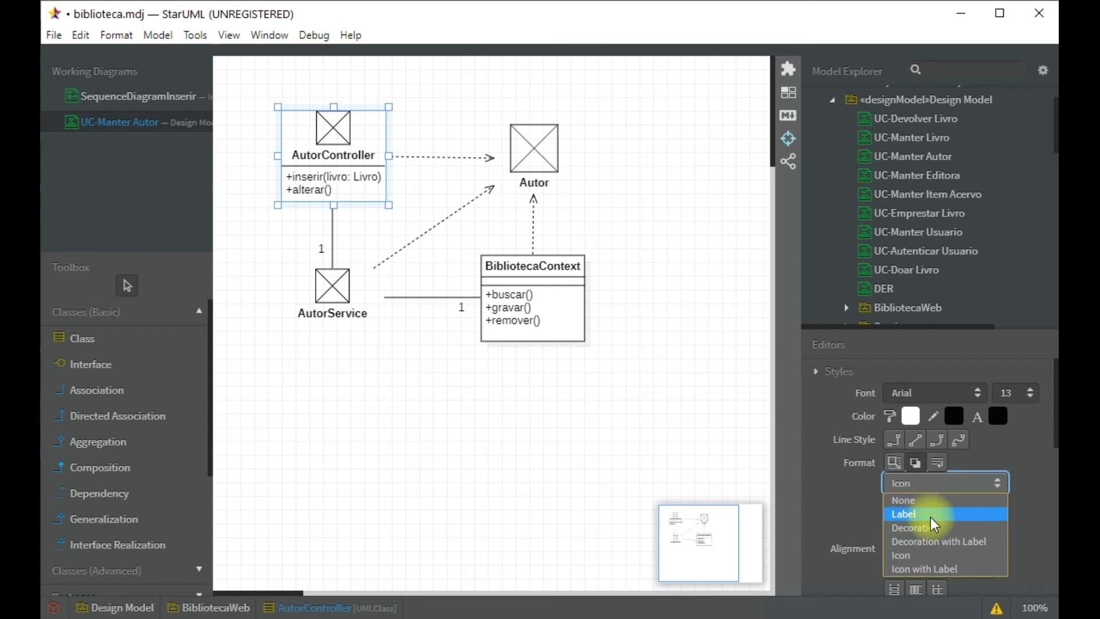
{"action": "left_click", "coordinate": [914, 502]}
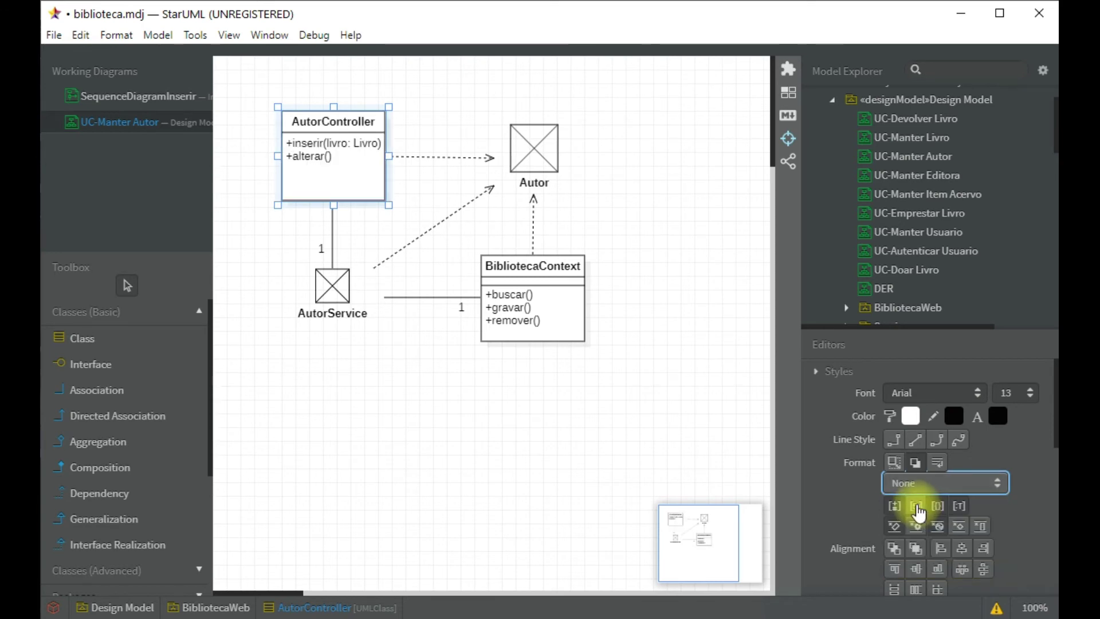
Set the stereotype display of the Autor and AutorService classes to None in the UC-Manter Autor diagram
{"action": "left_click", "coordinate": [532, 153]}
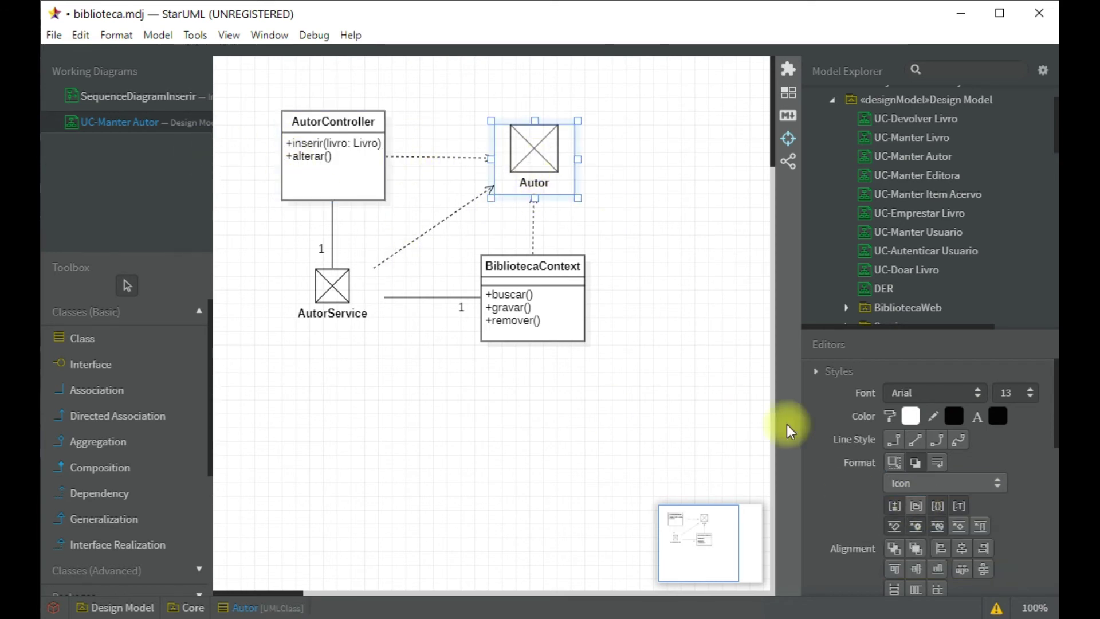
{"action": "left_click", "coordinate": [938, 485]}
{"action": "left_click", "coordinate": [917, 502]}
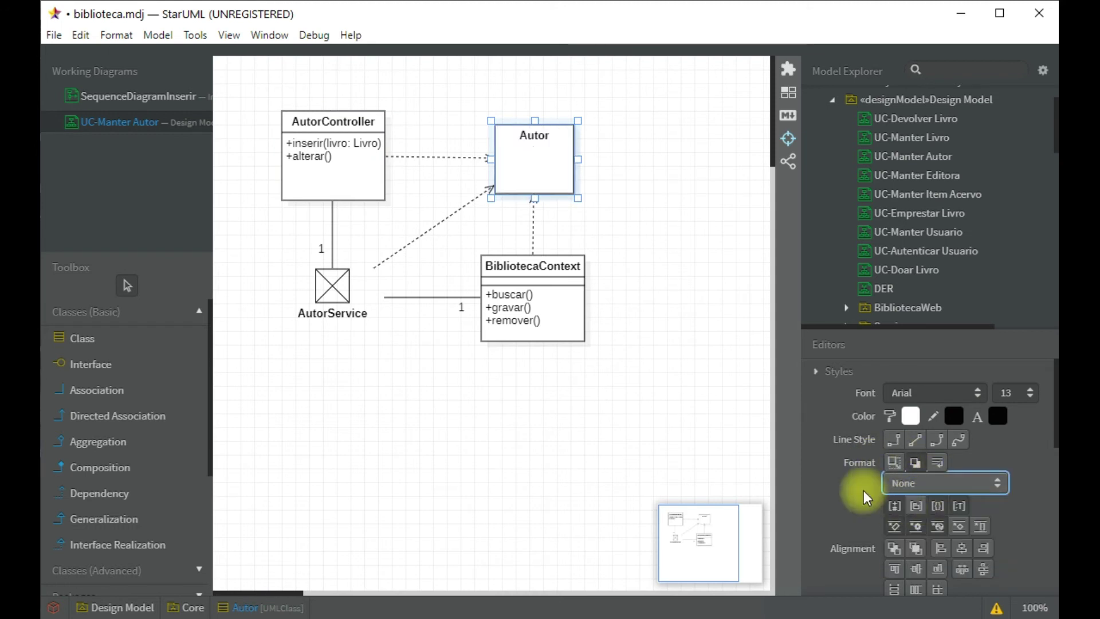
{"action": "left_click", "coordinate": [340, 298]}
{"action": "left_click", "coordinate": [974, 483]}
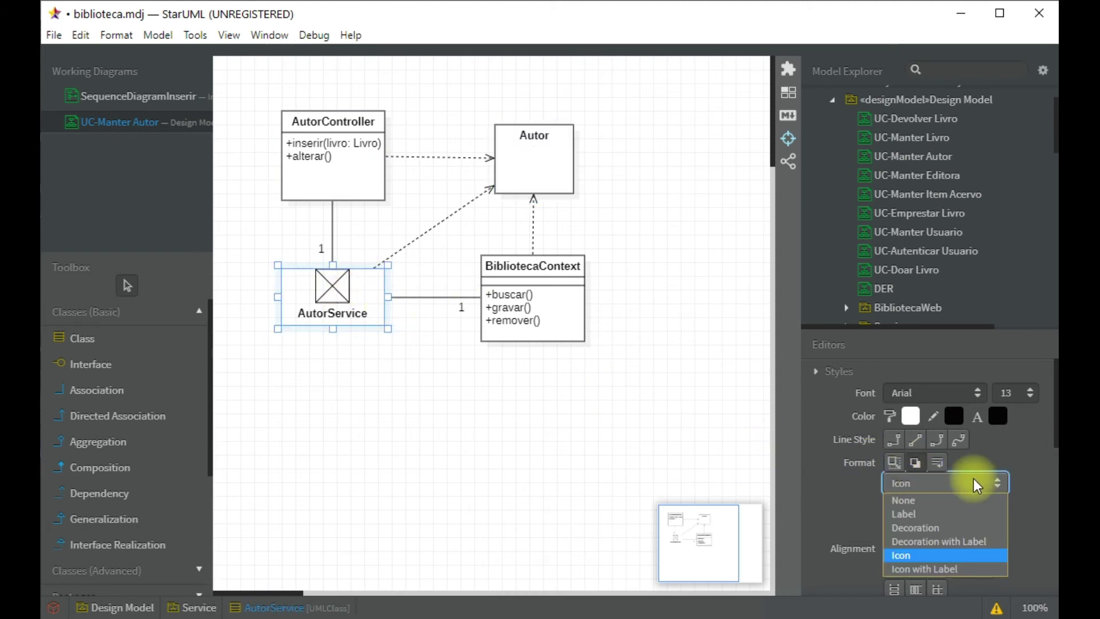
{"action": "left_click", "coordinate": [925, 503]}
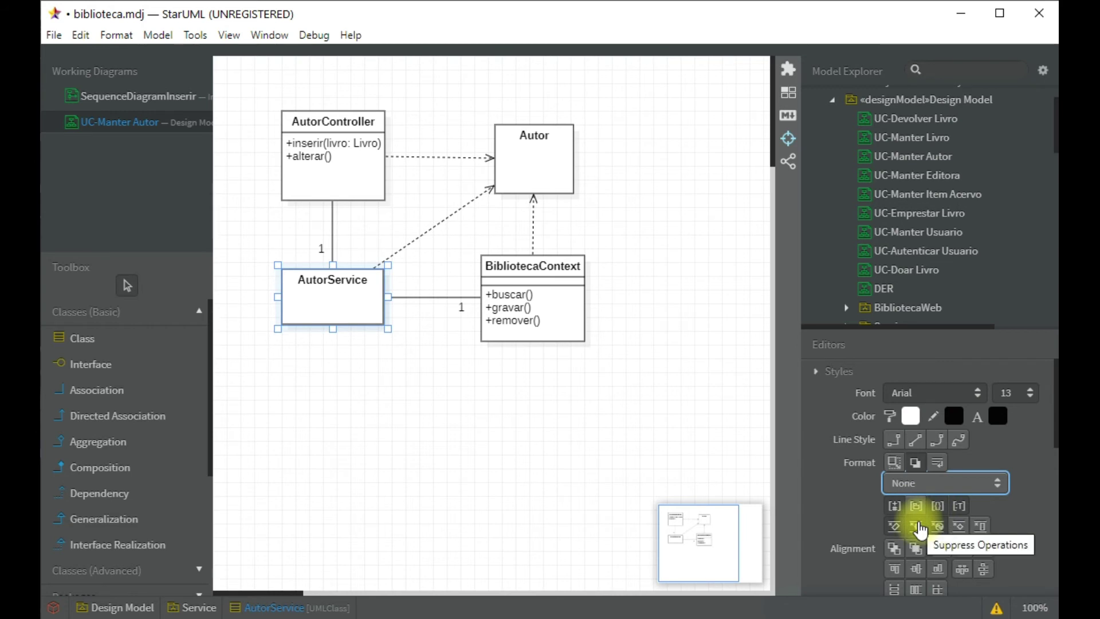
Show the operations and attributes compartments of the AutorService class in the UC-Manter Autor diagram
{"action": "left_click", "coordinate": [918, 528]}
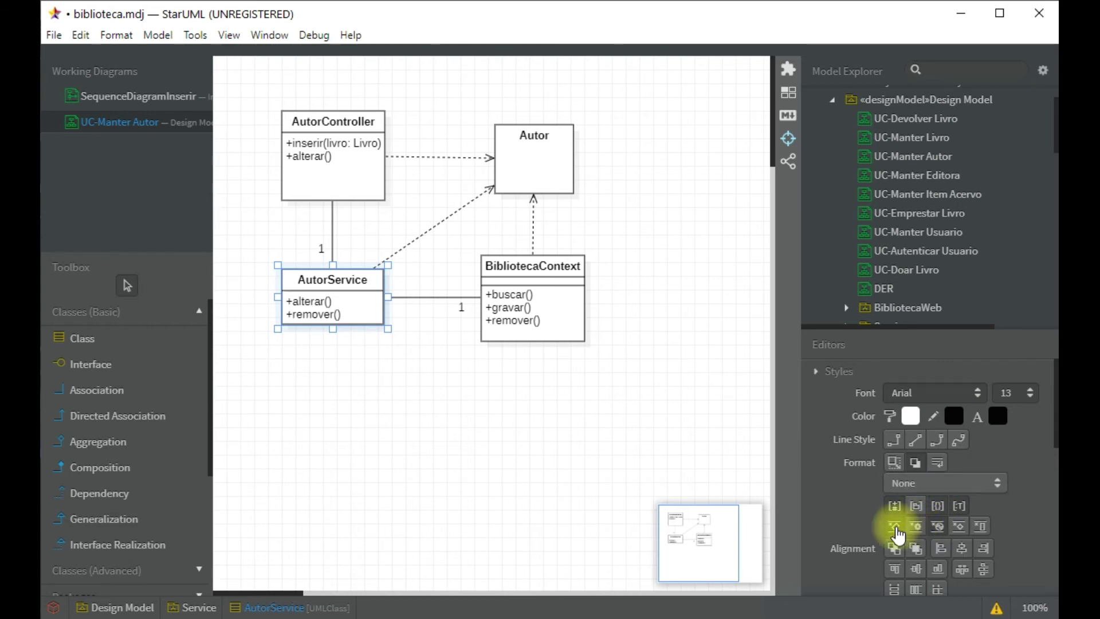
{"action": "left_click", "coordinate": [898, 536]}
{"action": "left_click", "coordinate": [539, 171]}
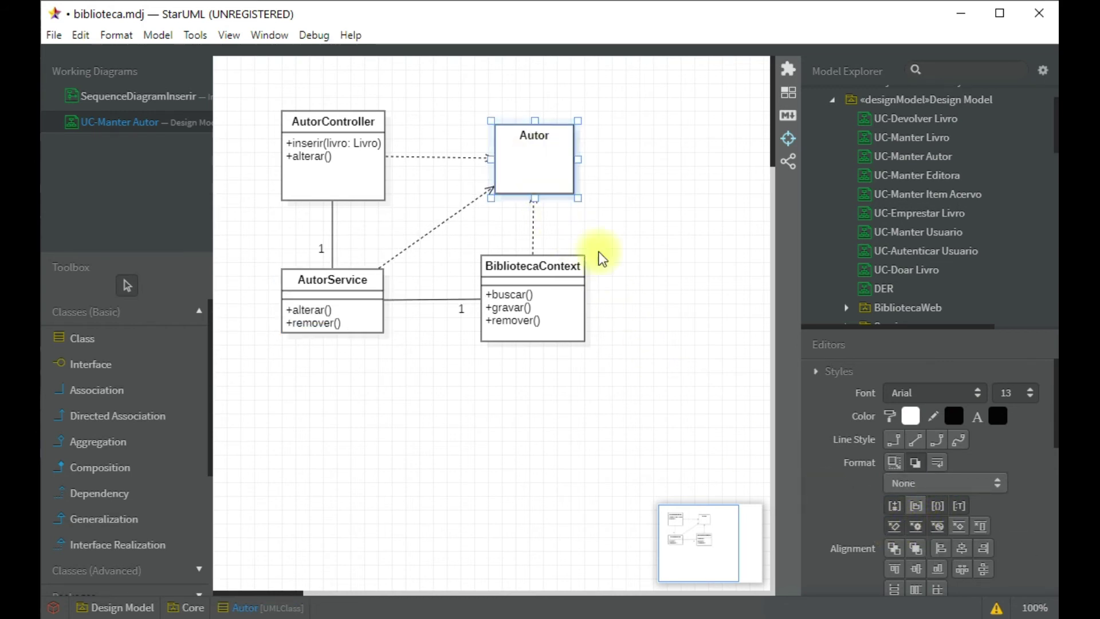
Show the attributes and operations compartments of the Autor class in the UC-Manter Autor diagram
{"action": "left_click", "coordinate": [895, 525]}
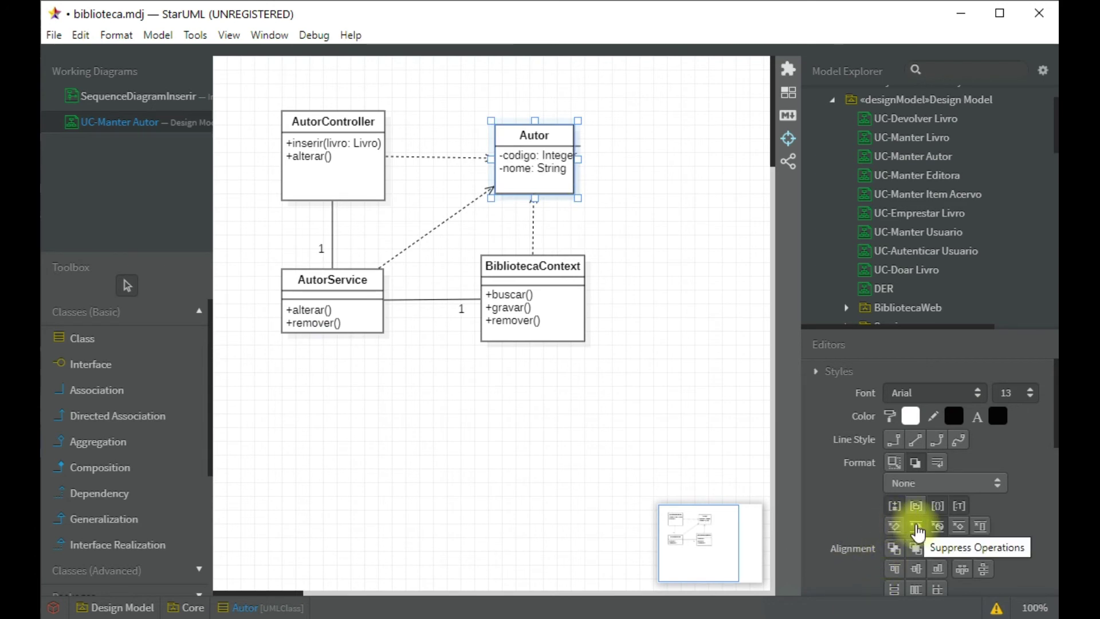
{"action": "left_click", "coordinate": [917, 527]}
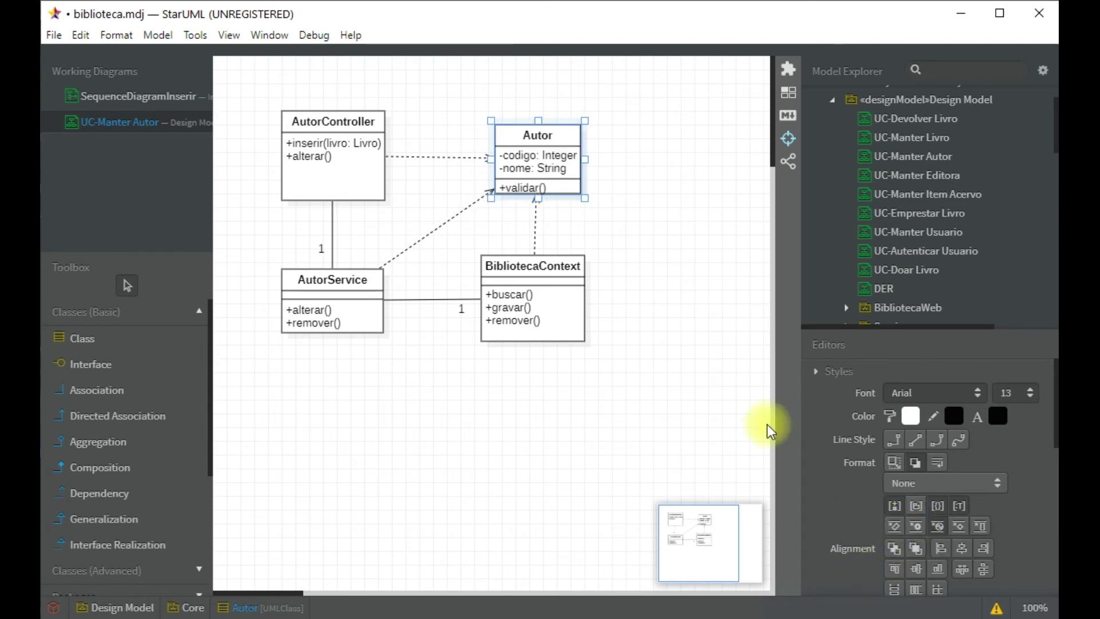
{"action": "left_click", "coordinate": [537, 207]}
{"action": "left_click_drag", "start_coordinate": [539, 217], "coordinate": [539, 218]}
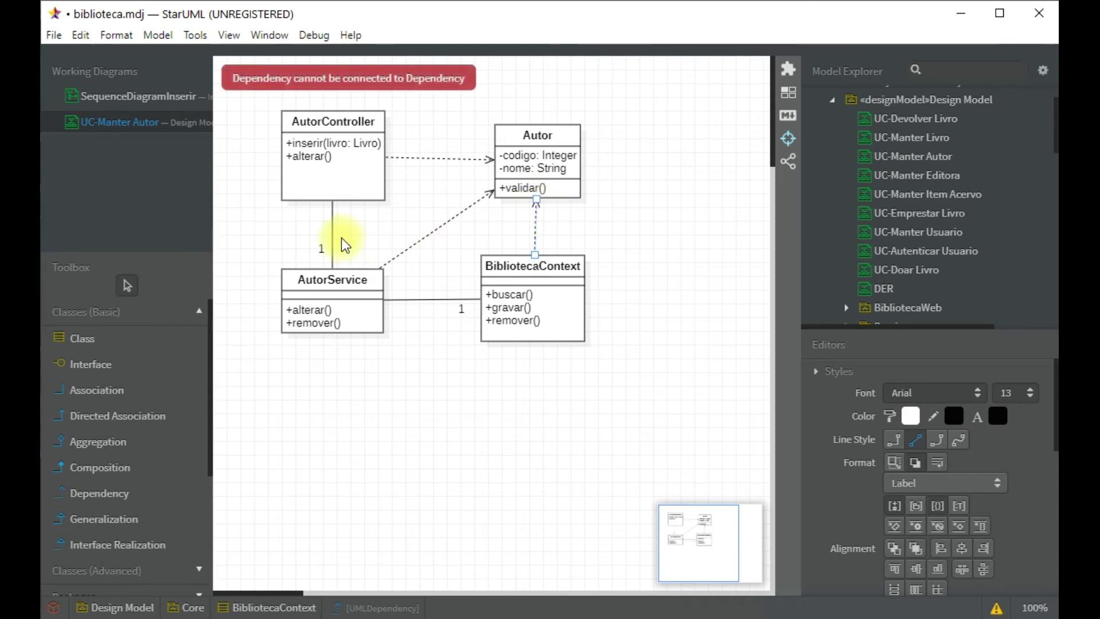
{"action": "left_click", "coordinate": [330, 175]}
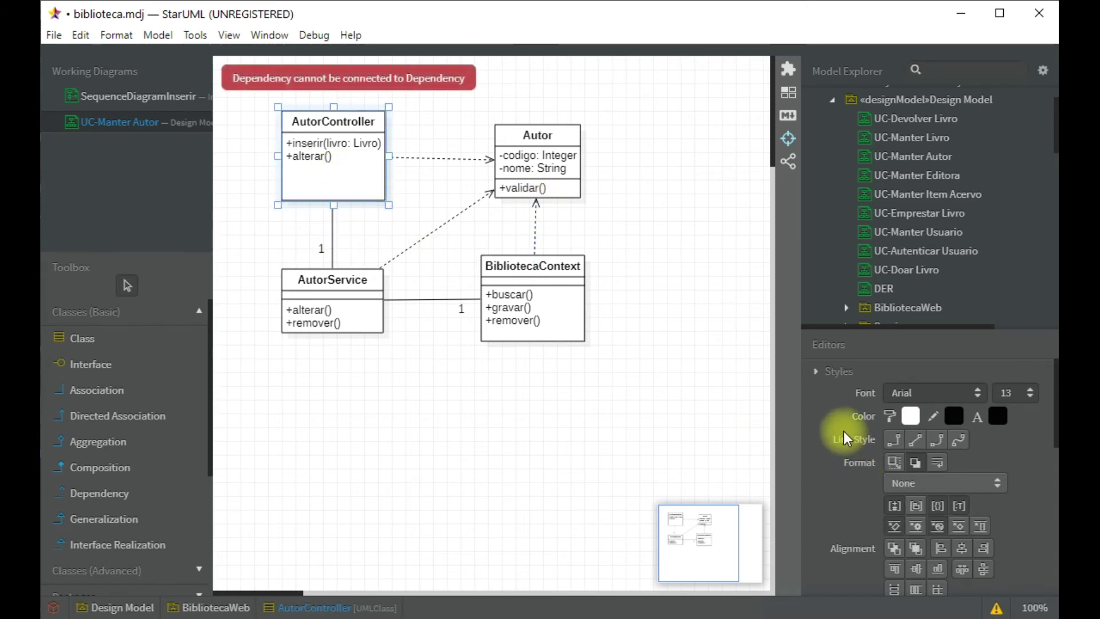
{"action": "double_click", "coordinate": [305, 161]}
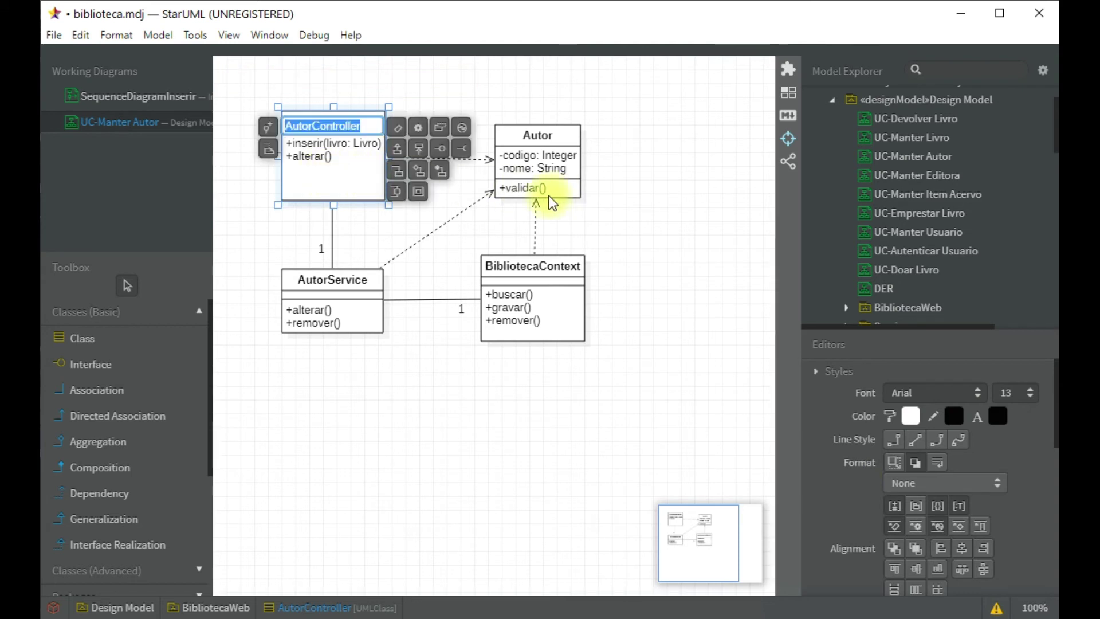
{"action": "double_click", "coordinate": [314, 148]}
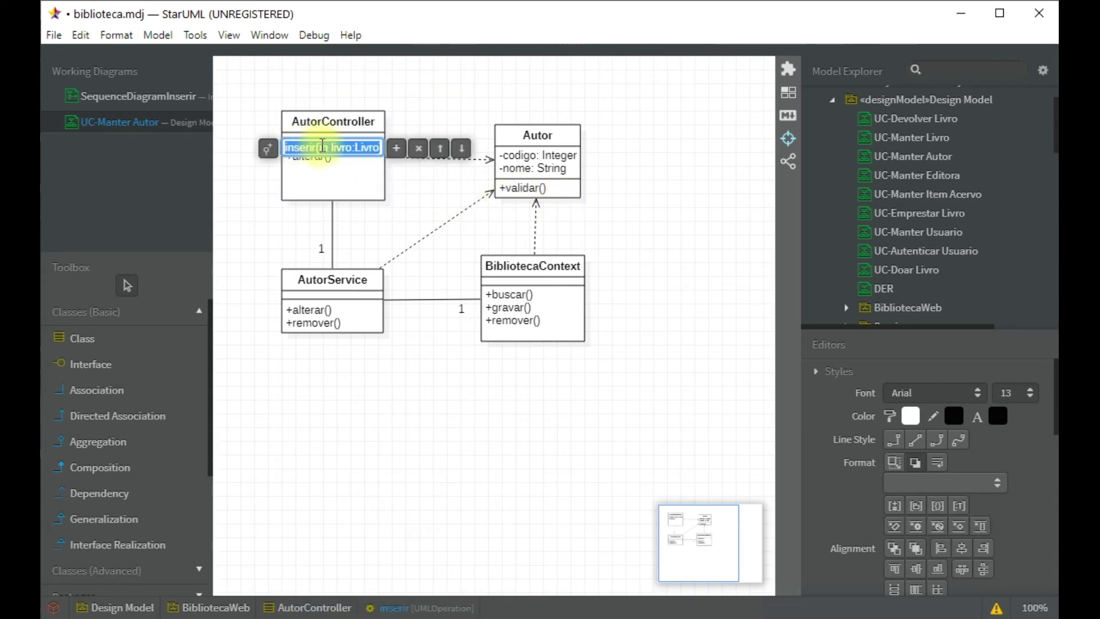
{"action": "key", "text": "Escape"}
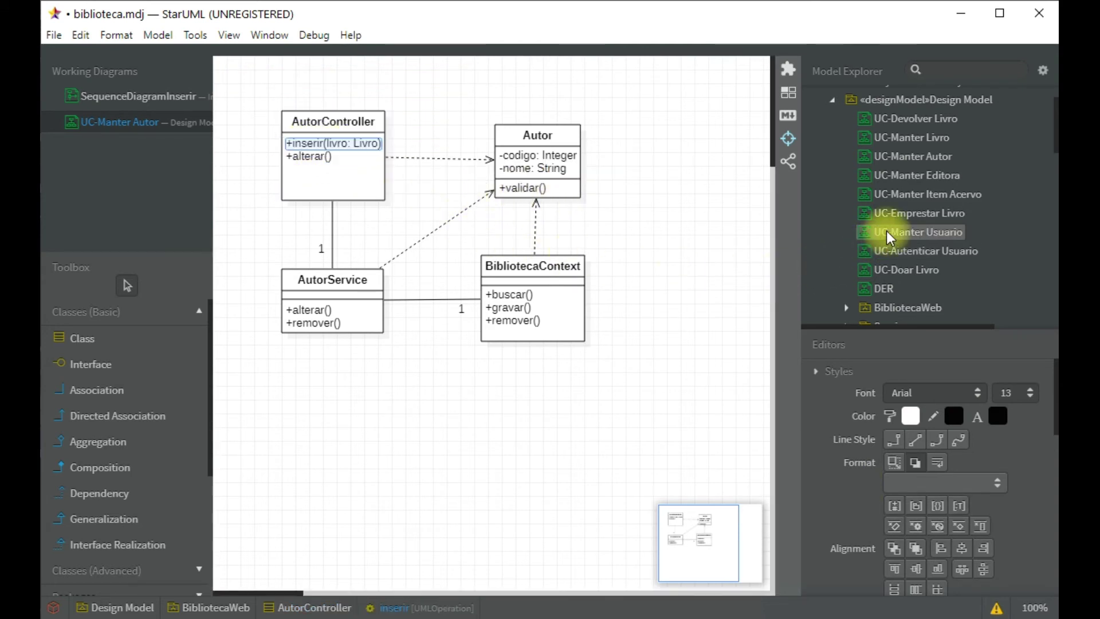
{"action": "scroll", "coordinate": [886, 232], "scroll_direction": "down", "scroll_amount": 5}
{"action": "scroll", "coordinate": [881, 235], "scroll_direction": "up", "scroll_amount": 6}
{"action": "left_click", "coordinate": [833, 151]}
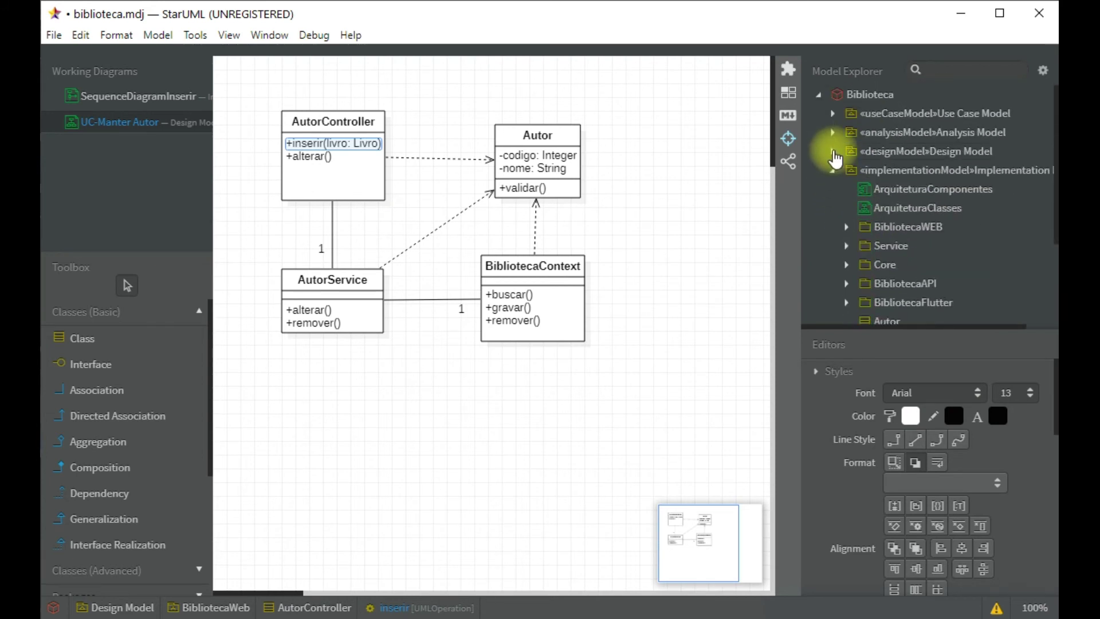
Rename the AutorController operations inserir to Create, keeping its livro parameter, and alterar to Update
{"action": "double_click", "coordinate": [312, 146]}
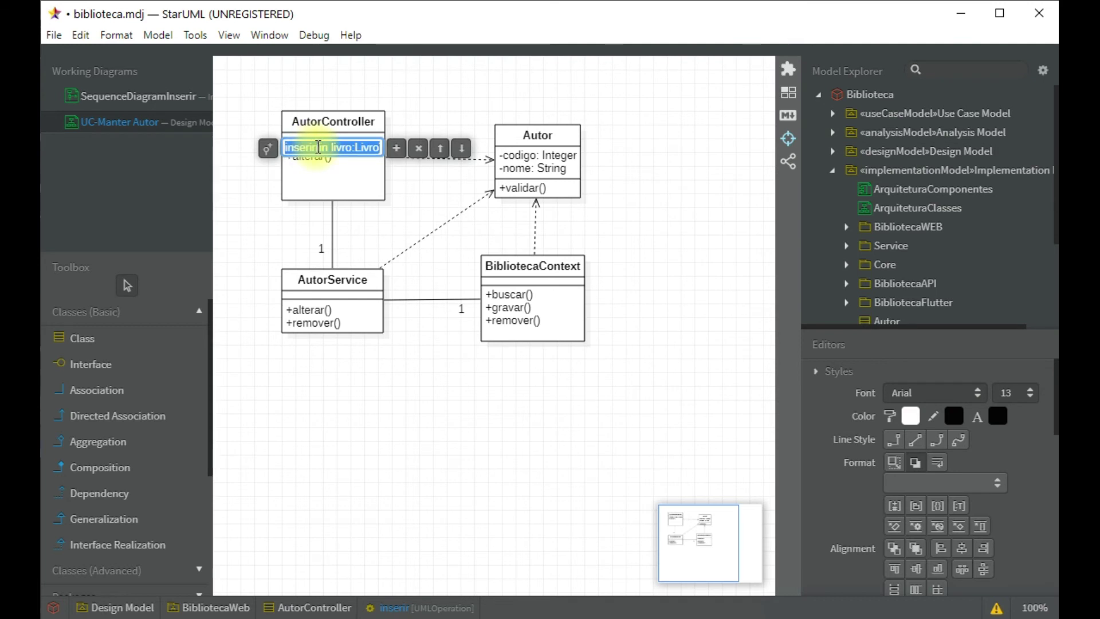
{"action": "left_click", "coordinate": [317, 147]}
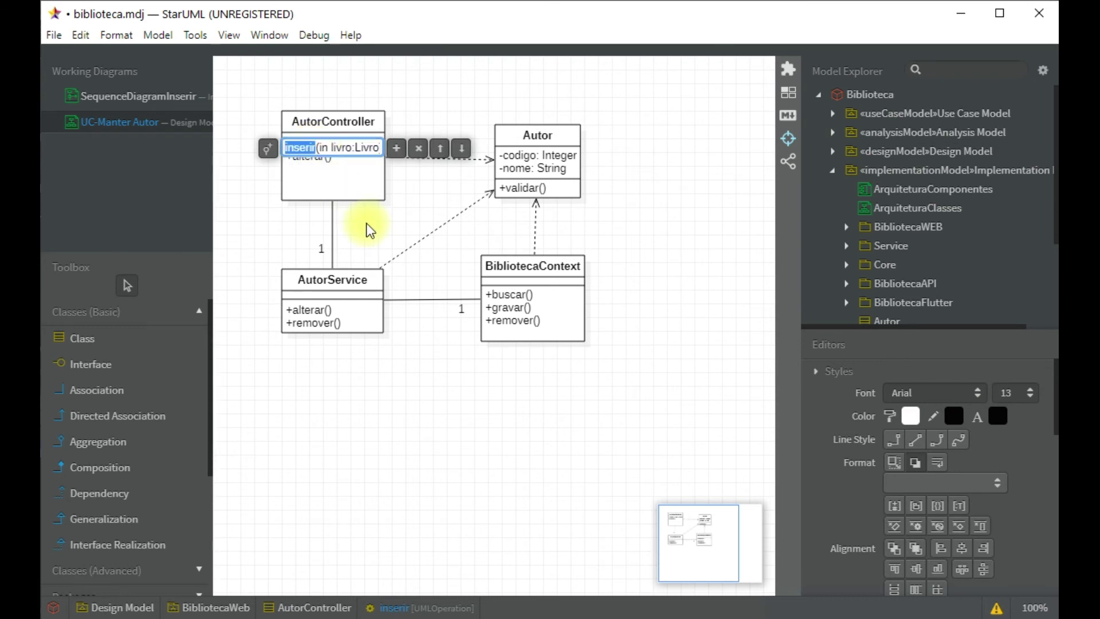
{"action": "type", "text": "Create"}
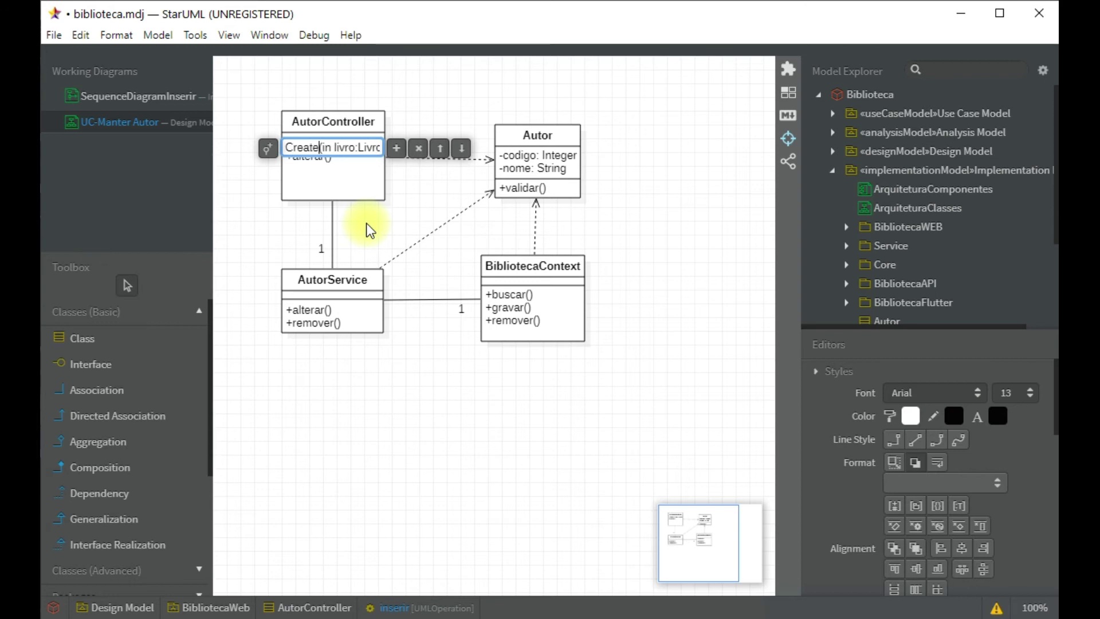
{"action": "key", "text": "Return"}
{"action": "left_click", "coordinate": [312, 157]}
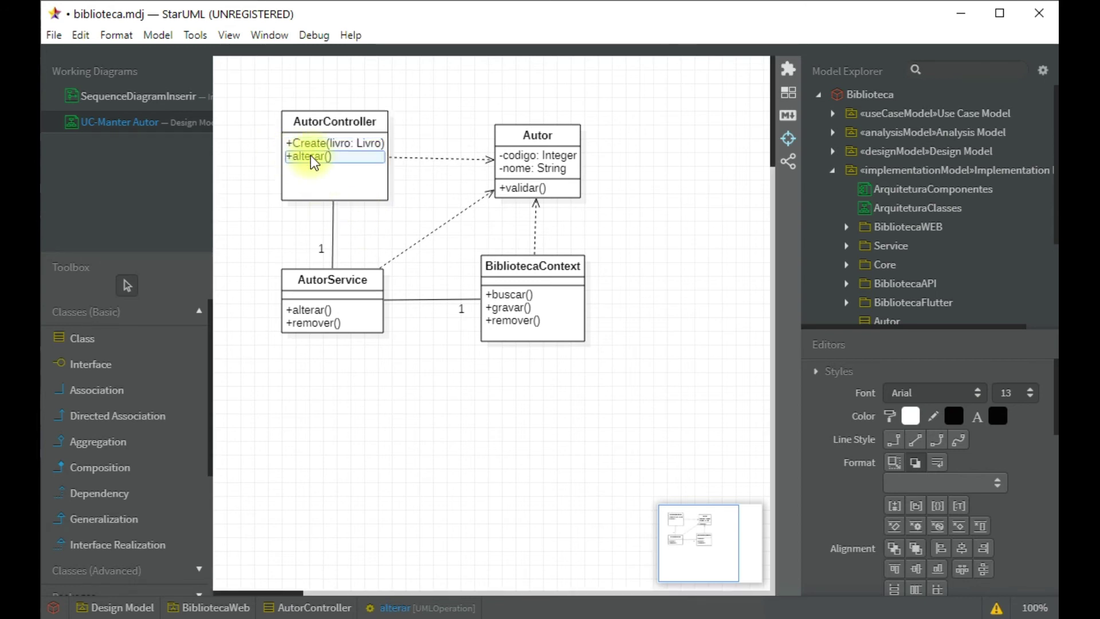
{"action": "double_click", "coordinate": [312, 156]}
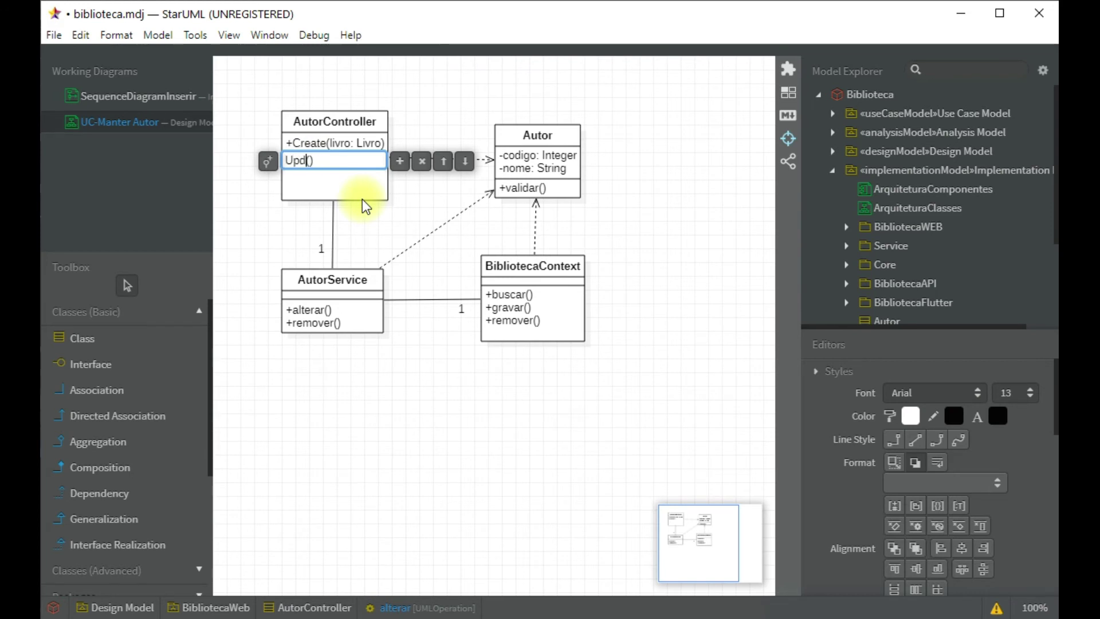
{"action": "key", "text": "Return"}
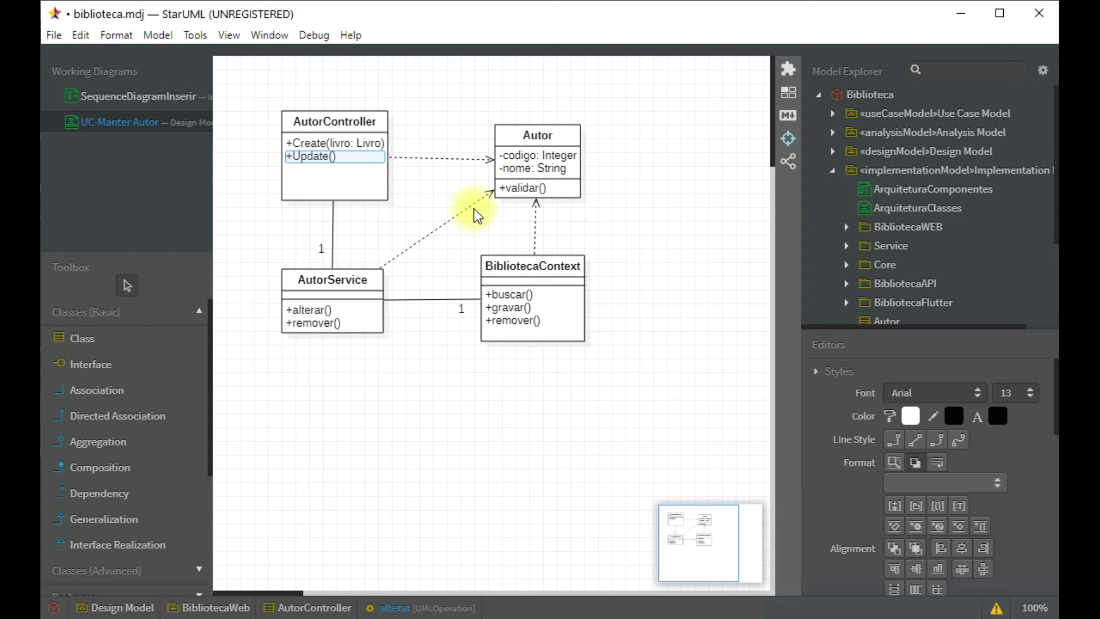
Rename the AutorService operations alterar to Update and remover to Delete
{"action": "double_click", "coordinate": [307, 313]}
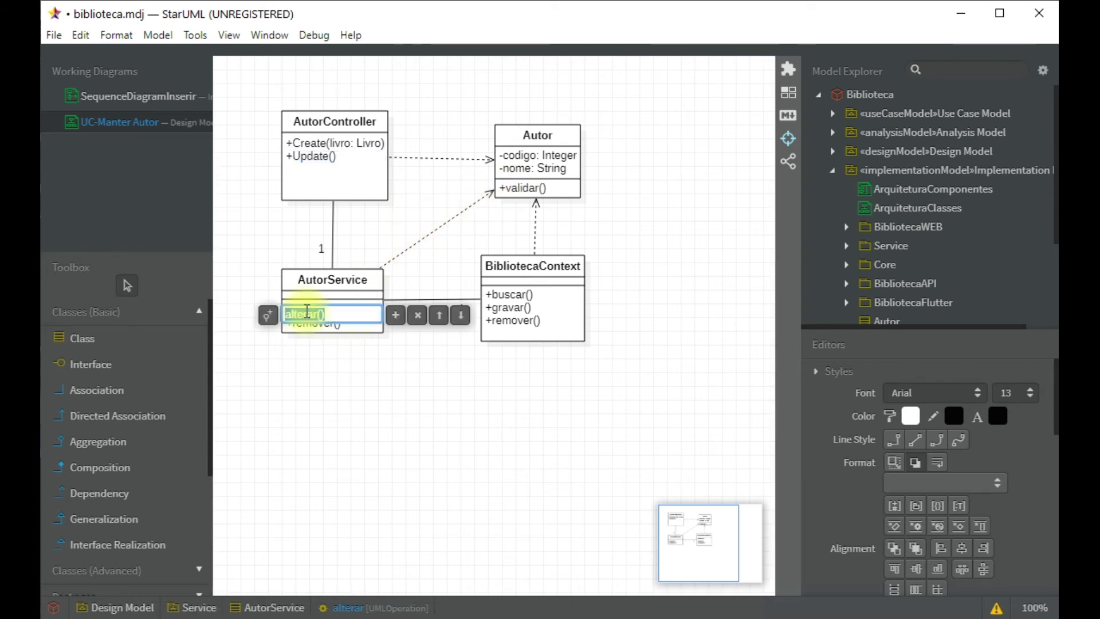
{"action": "left_click", "coordinate": [314, 314]}
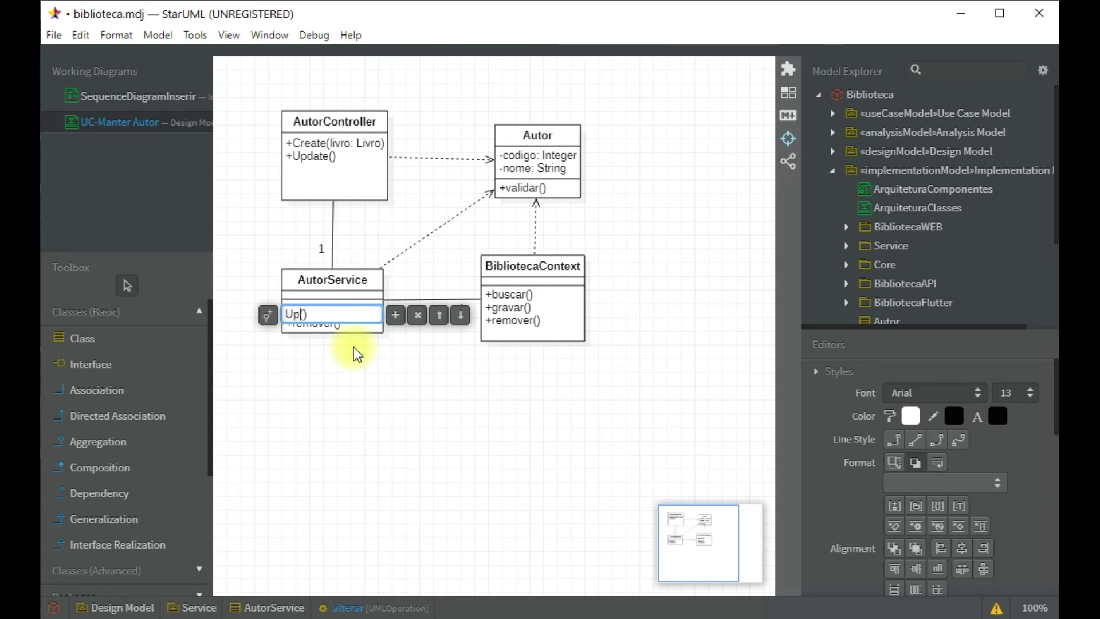
{"action": "key", "text": "Return"}
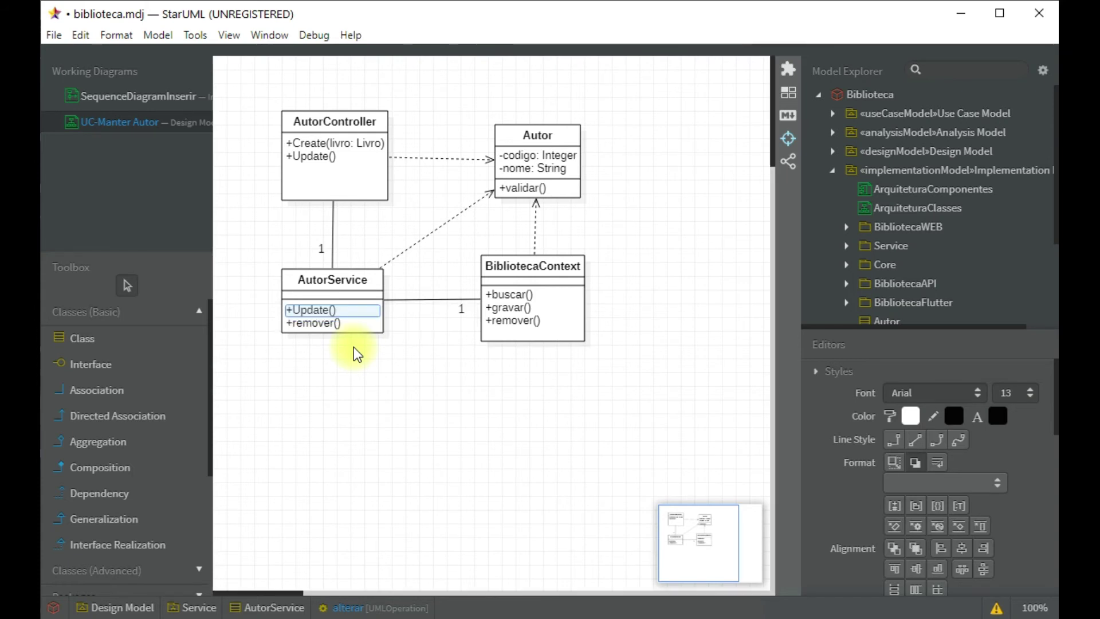
{"action": "double_click", "coordinate": [330, 325]}
{"action": "left_click", "coordinate": [330, 327]}
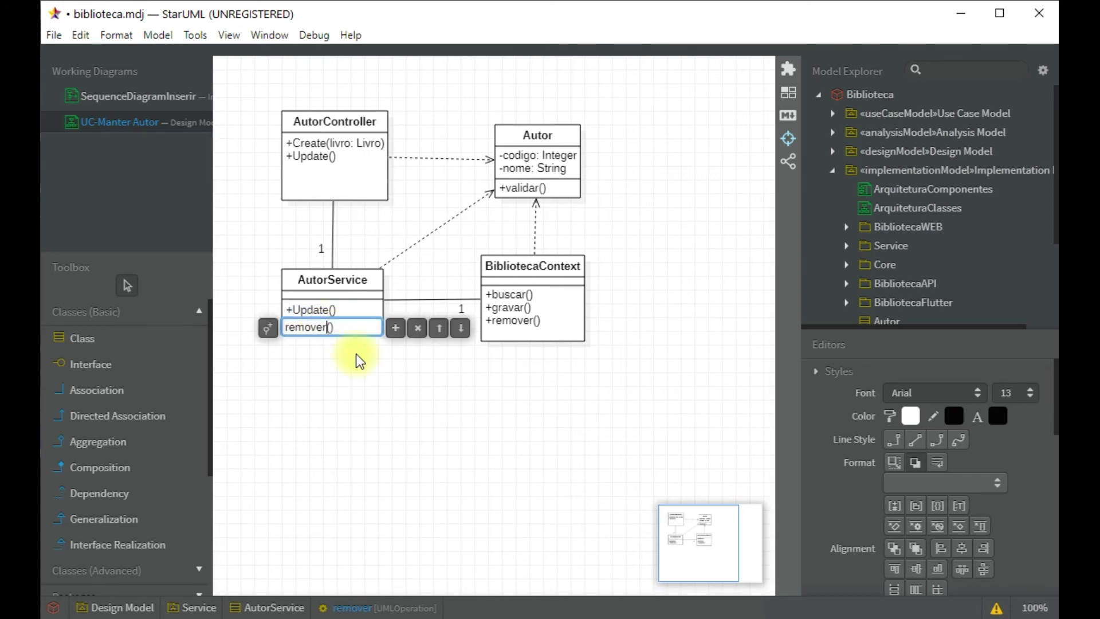
{"action": "type", "text": "De"}
{"action": "key", "text": "Return"}
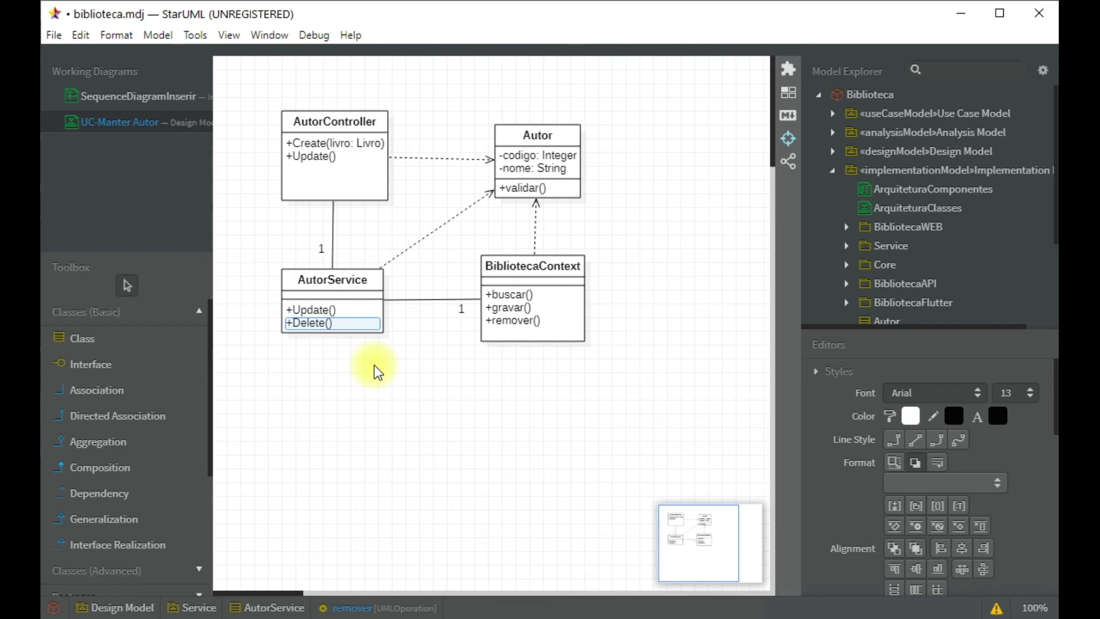
Rename the BibliotecaContext operations buscar to Find and gravar to Add
{"action": "double_click", "coordinate": [511, 297]}
{"action": "left_click", "coordinate": [518, 298]}
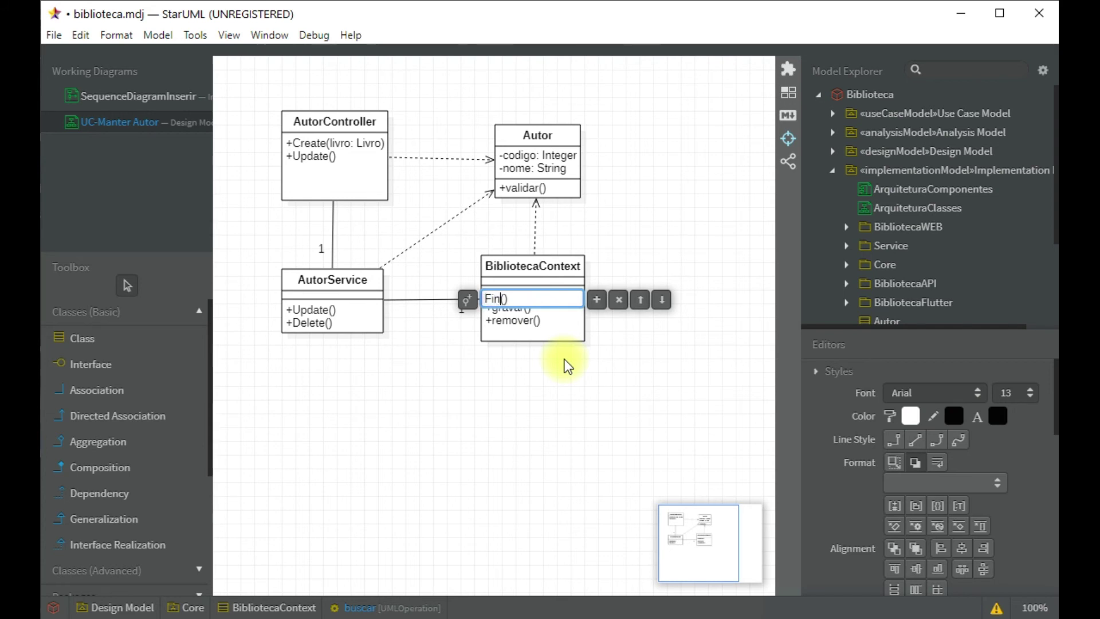
{"action": "type", "text": "Find"}
{"action": "key", "text": "Return"}
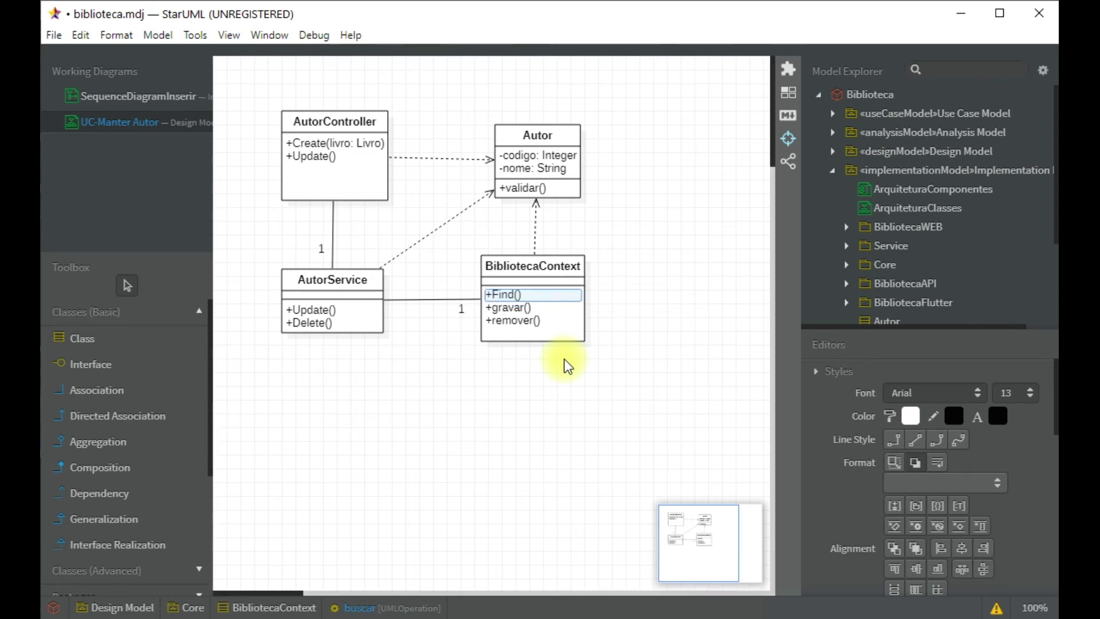
{"action": "double_click", "coordinate": [512, 310]}
{"action": "left_click", "coordinate": [515, 310]}
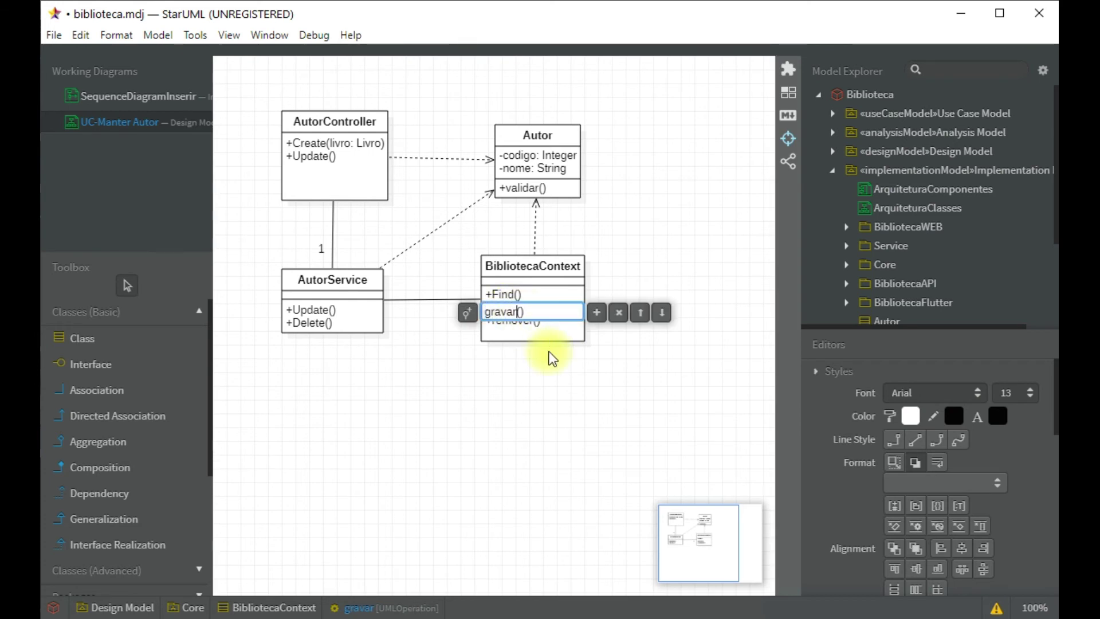
{"action": "type", "text": "Add"}
{"action": "key", "text": "Return"}
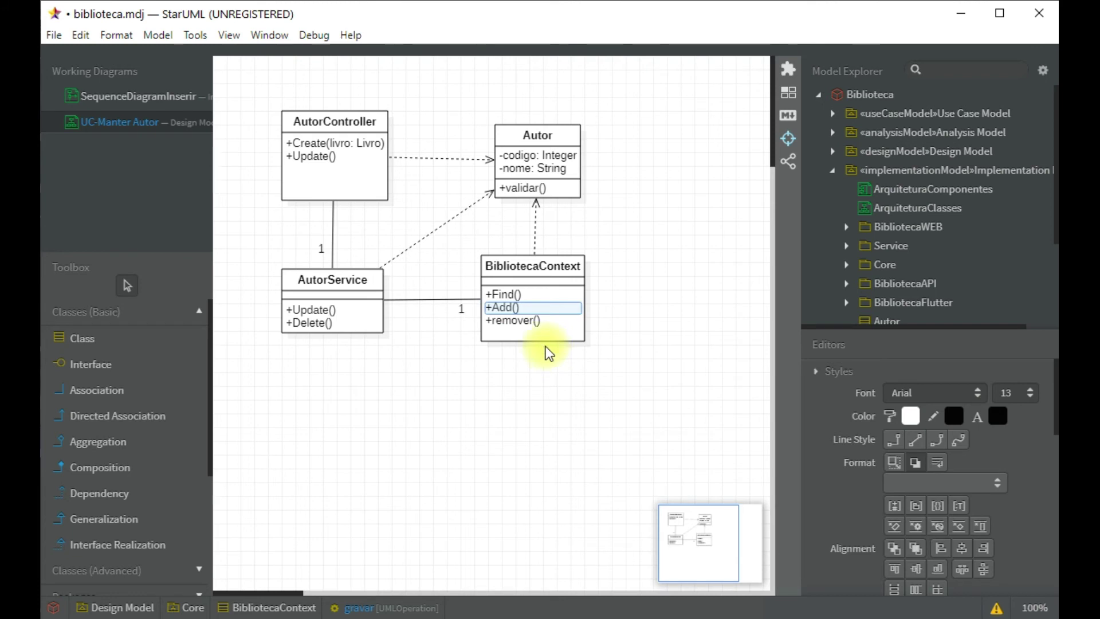
Rename the remover operation of BibliotecaContext to Delete
{"action": "double_click", "coordinate": [507, 324]}
{"action": "left_click", "coordinate": [526, 325]}
{"action": "key", "text": "shift+Home"}
{"action": "type", "text": "Del"}
{"action": "key", "text": "Return"}
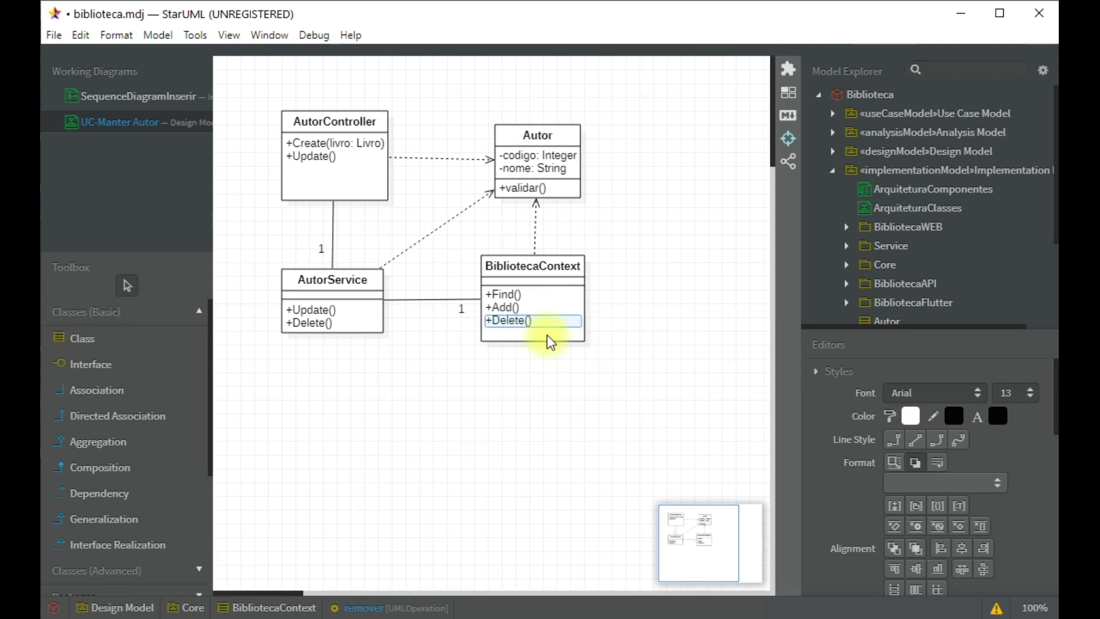
Add a new operation named SaveChanges to the BibliotecaContext class
{"action": "left_click", "coordinate": [570, 298]}
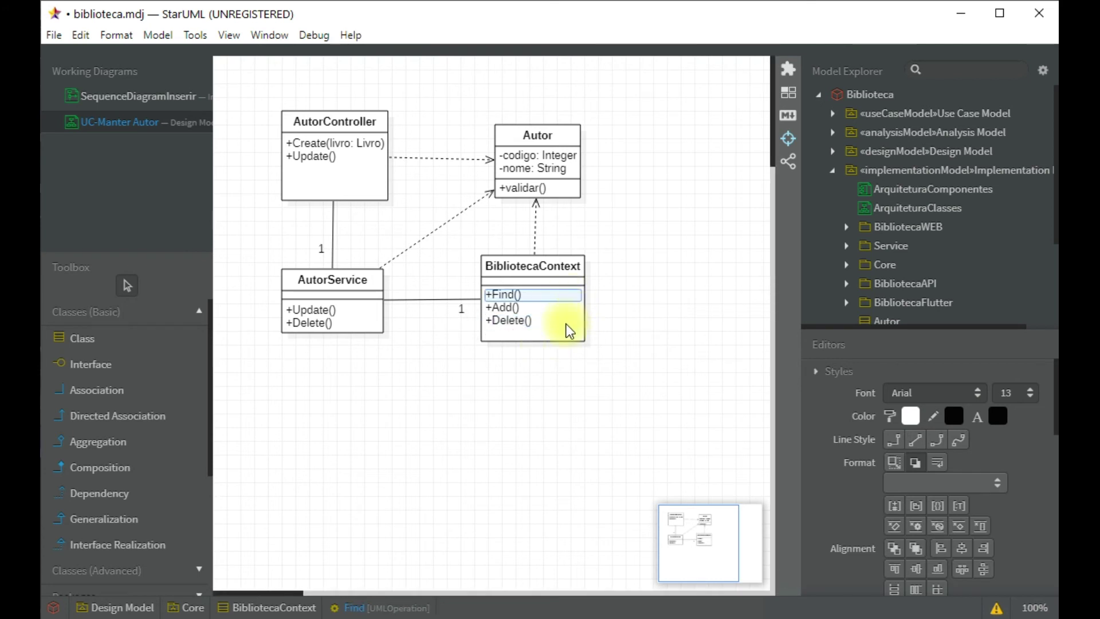
{"action": "right_click", "coordinate": [565, 325]}
{"action": "mouse_move", "coordinate": [664, 343]}
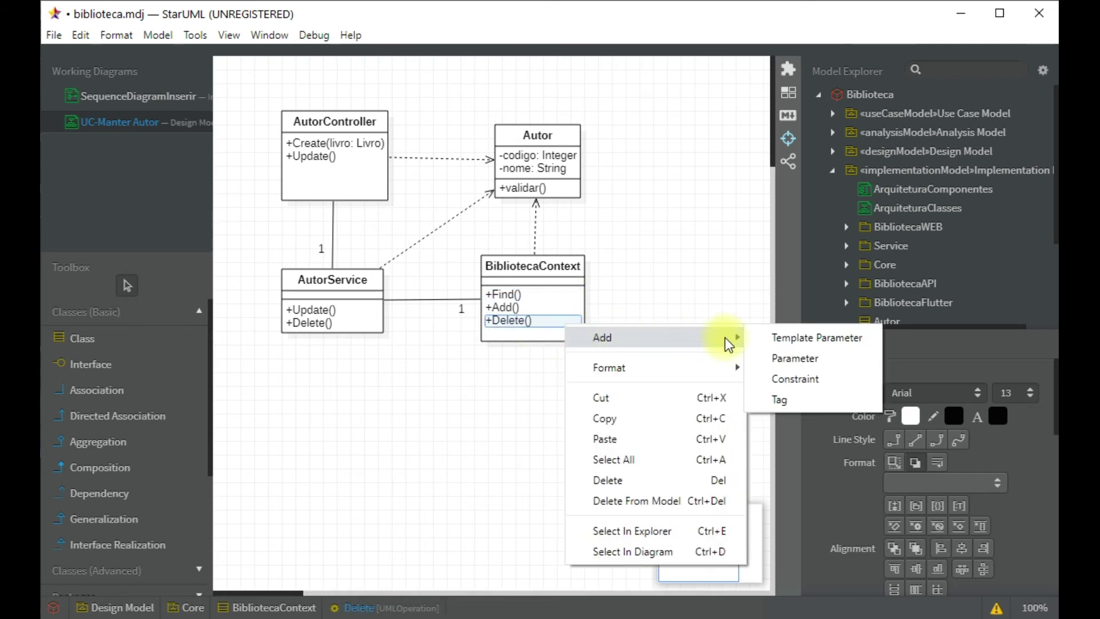
{"action": "left_click", "coordinate": [584, 298]}
{"action": "left_click", "coordinate": [585, 289]}
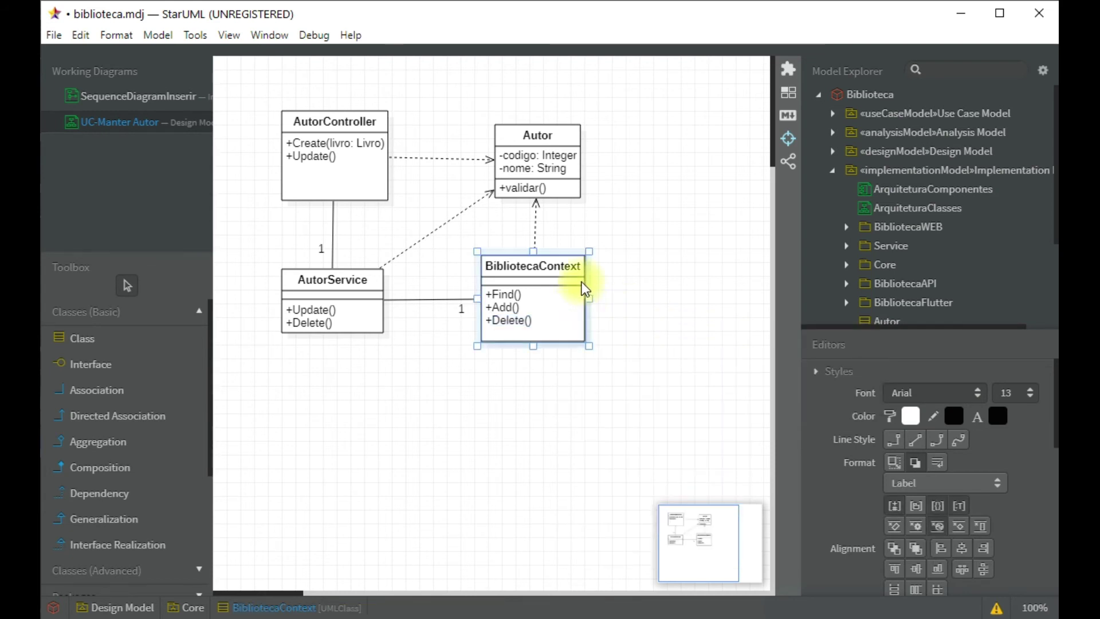
{"action": "double_click", "coordinate": [575, 290]}
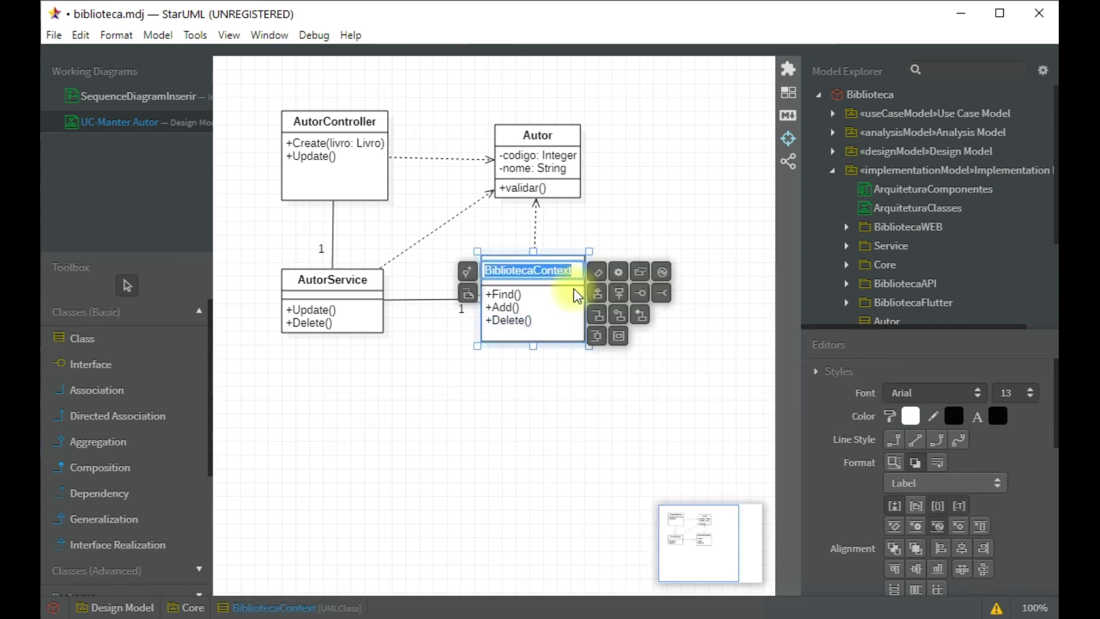
{"action": "left_click", "coordinate": [614, 276]}
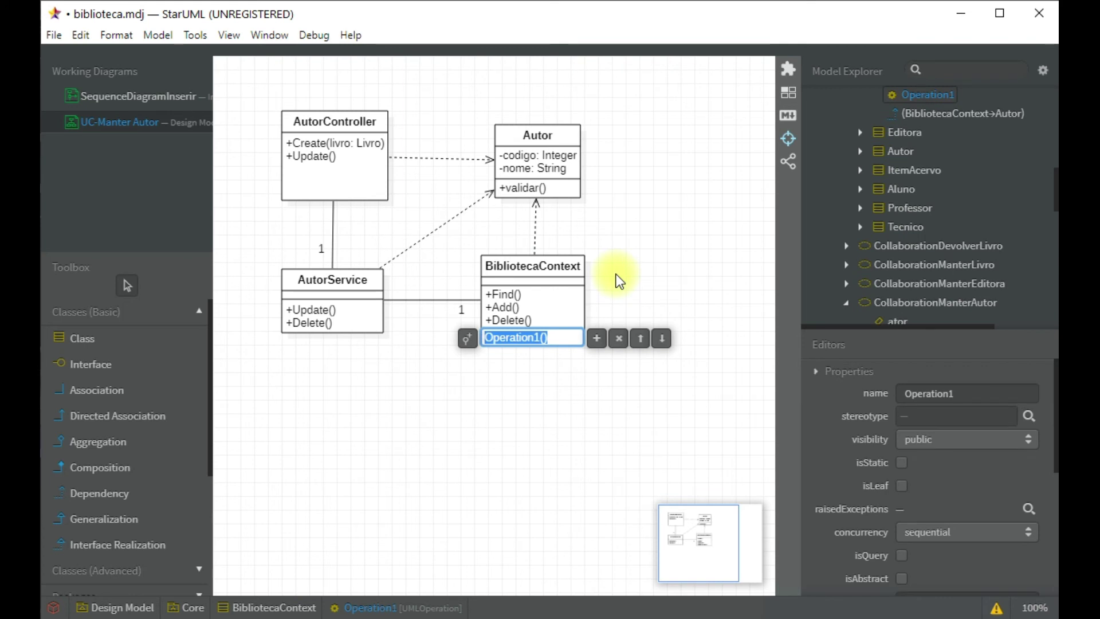
{"action": "type", "text": "SaveChan"}
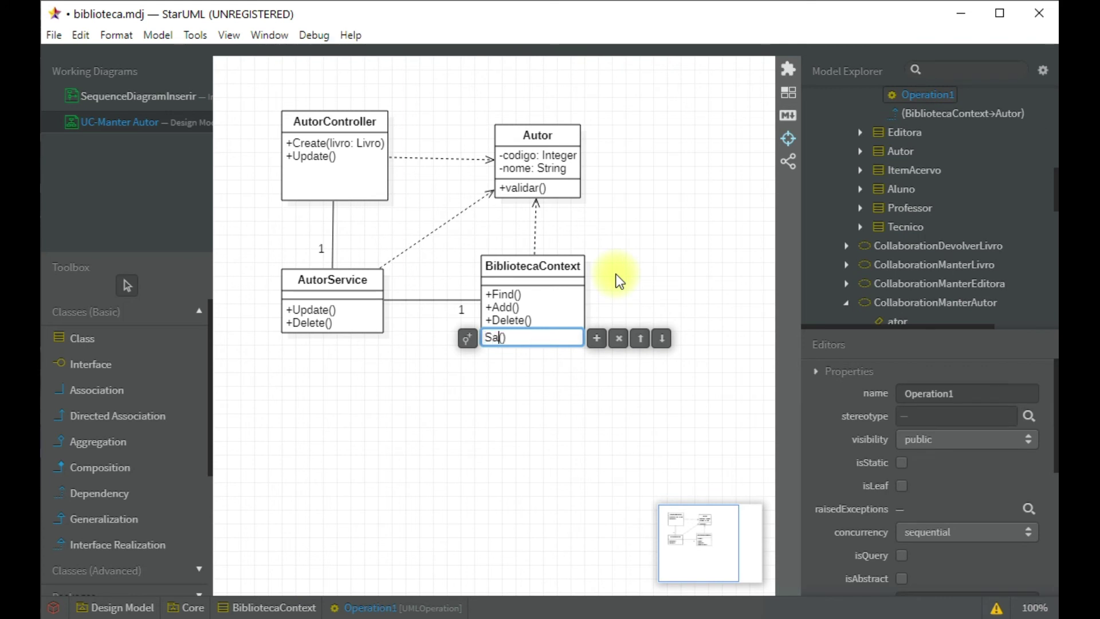
{"action": "type", "text": "ges"}
{"action": "key", "text": "Return"}
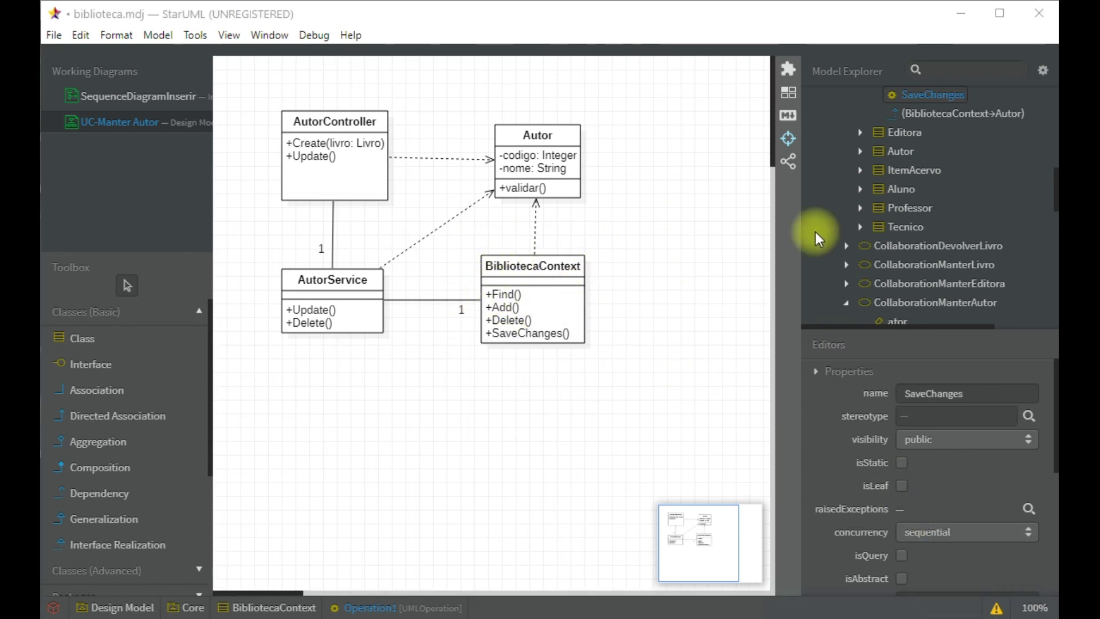
Open SequenceDiagramInserir from InteractionInserir in CollaborationManterAutor to review its messages
{"action": "scroll", "coordinate": [857, 198], "scroll_direction": "down", "scroll_amount": 3}
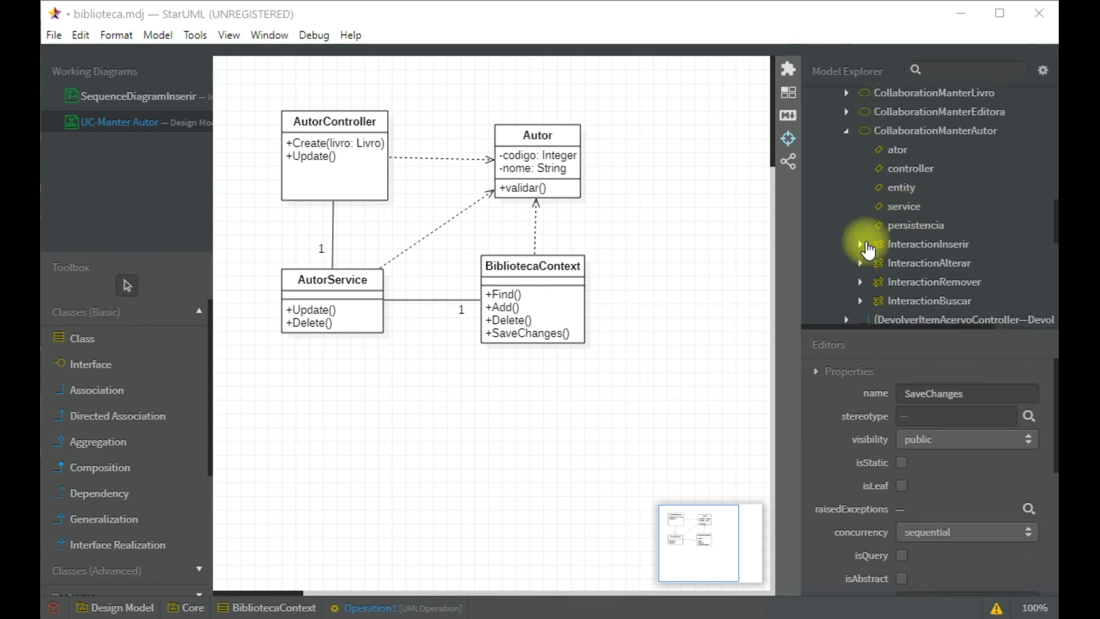
{"action": "left_click", "coordinate": [860, 244]}
{"action": "left_click", "coordinate": [916, 264]}
{"action": "double_click", "coordinate": [916, 262]}
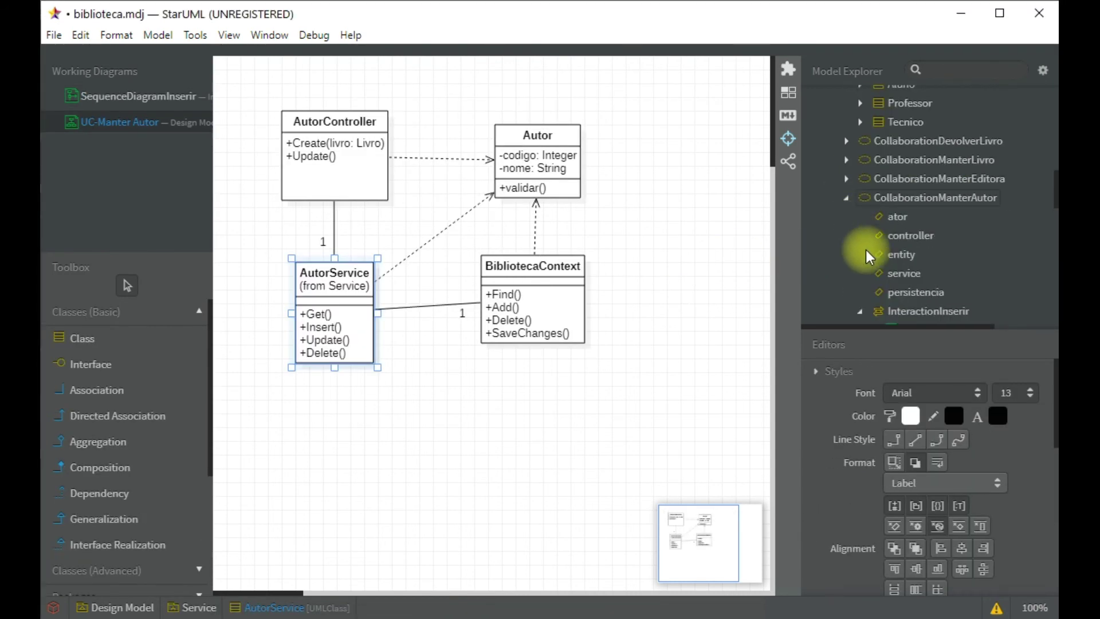
{"action": "scroll", "coordinate": [871, 266], "scroll_direction": "down", "scroll_amount": 3}
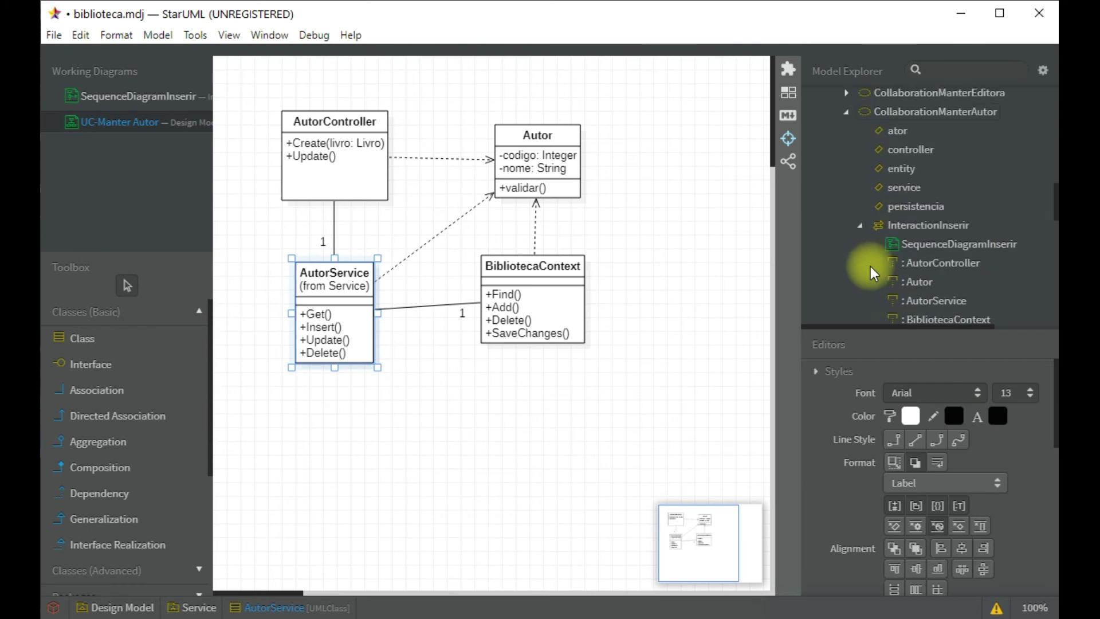
{"action": "double_click", "coordinate": [906, 158]}
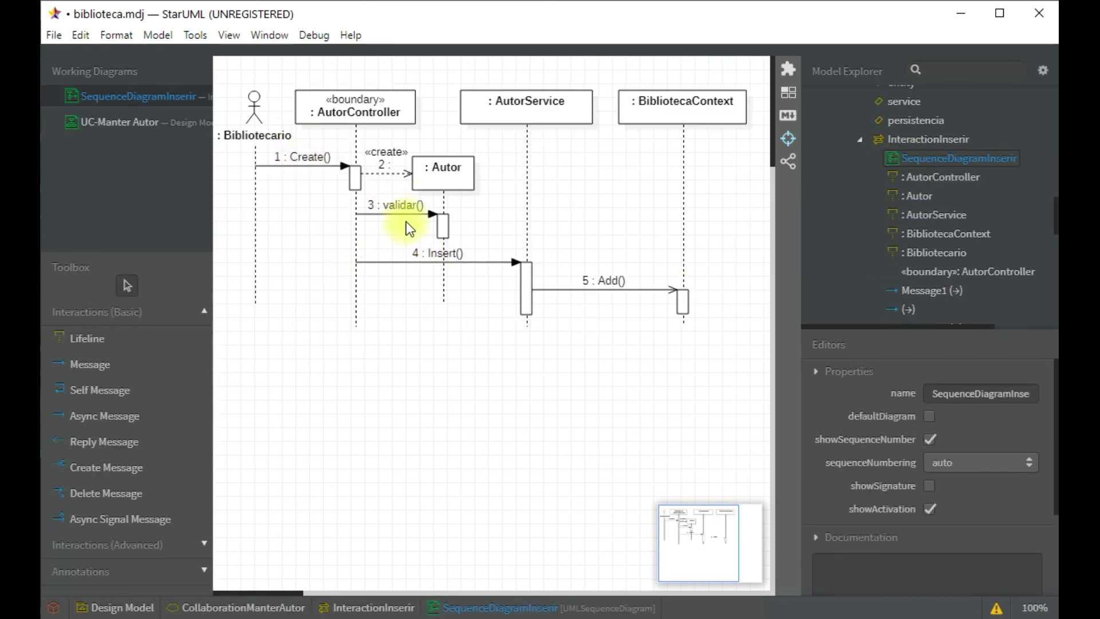
Open InteractionAlterar's SequenceDiagramAlterar and draw an asynchronous message from AutorService to BibliotecaContext below the Add() message
{"action": "left_click", "coordinate": [860, 139]}
{"action": "left_click", "coordinate": [860, 158]}
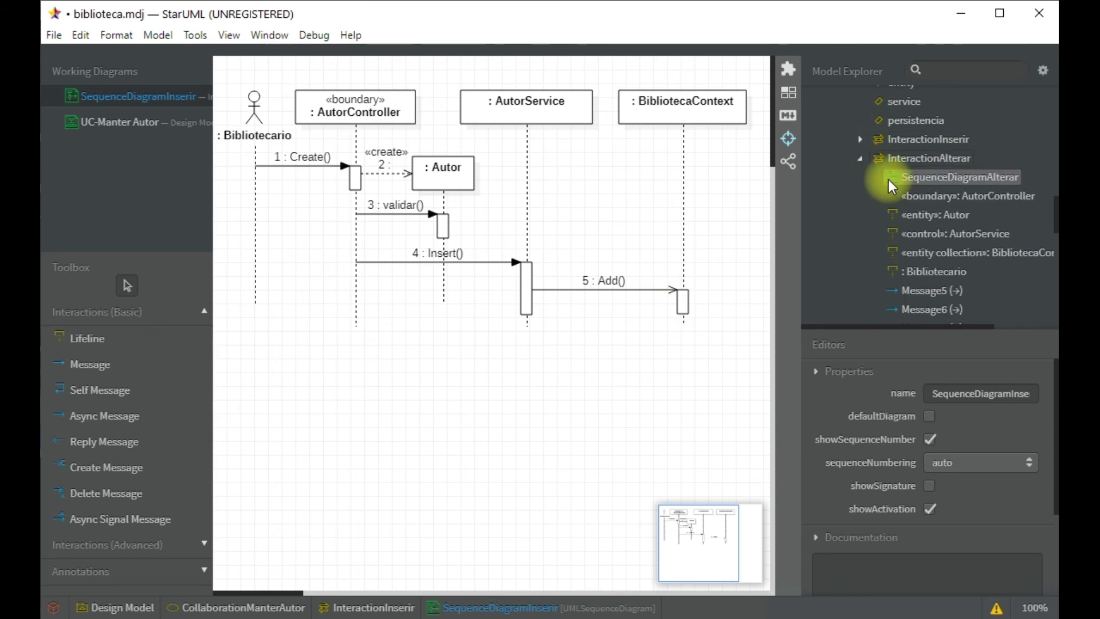
{"action": "double_click", "coordinate": [899, 179]}
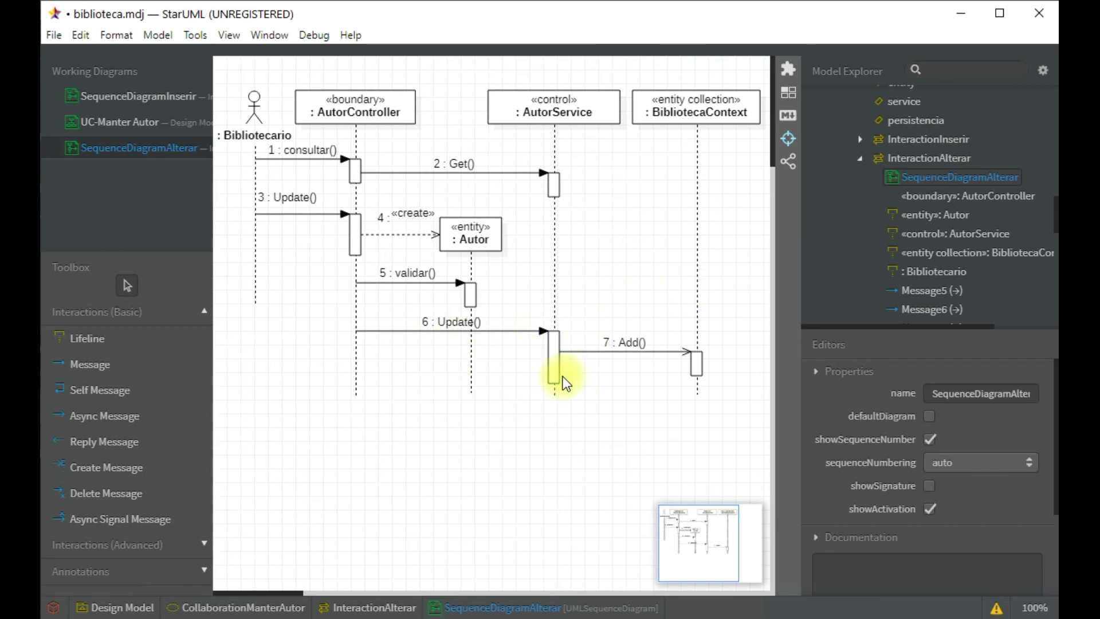
{"action": "left_click", "coordinate": [103, 422]}
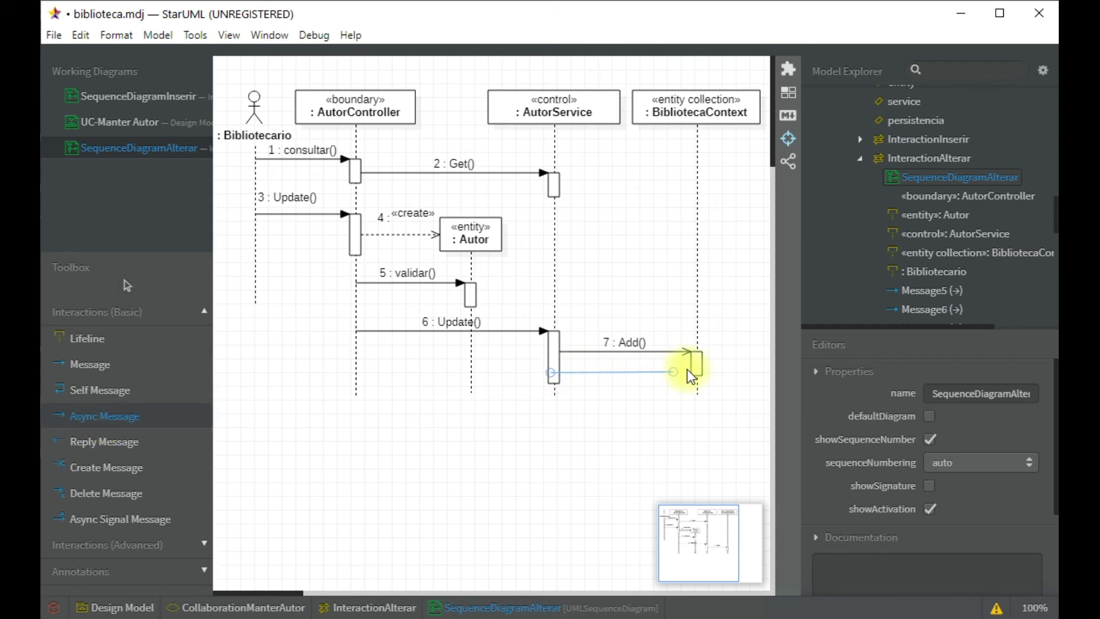
{"action": "left_click_drag", "start_coordinate": [696, 369], "coordinate": [695, 369]}
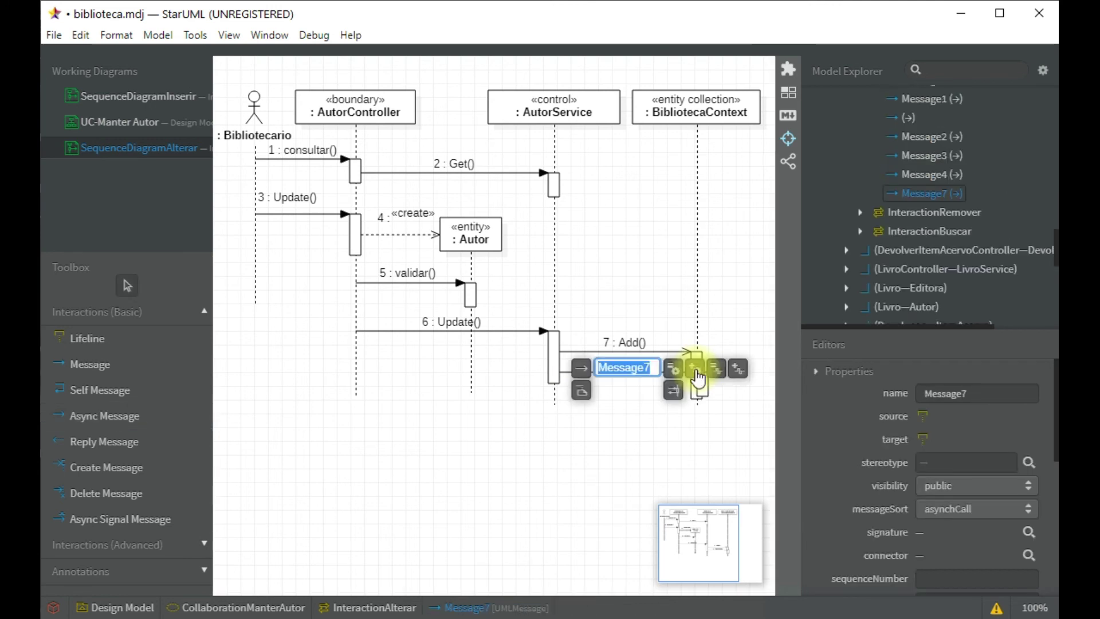